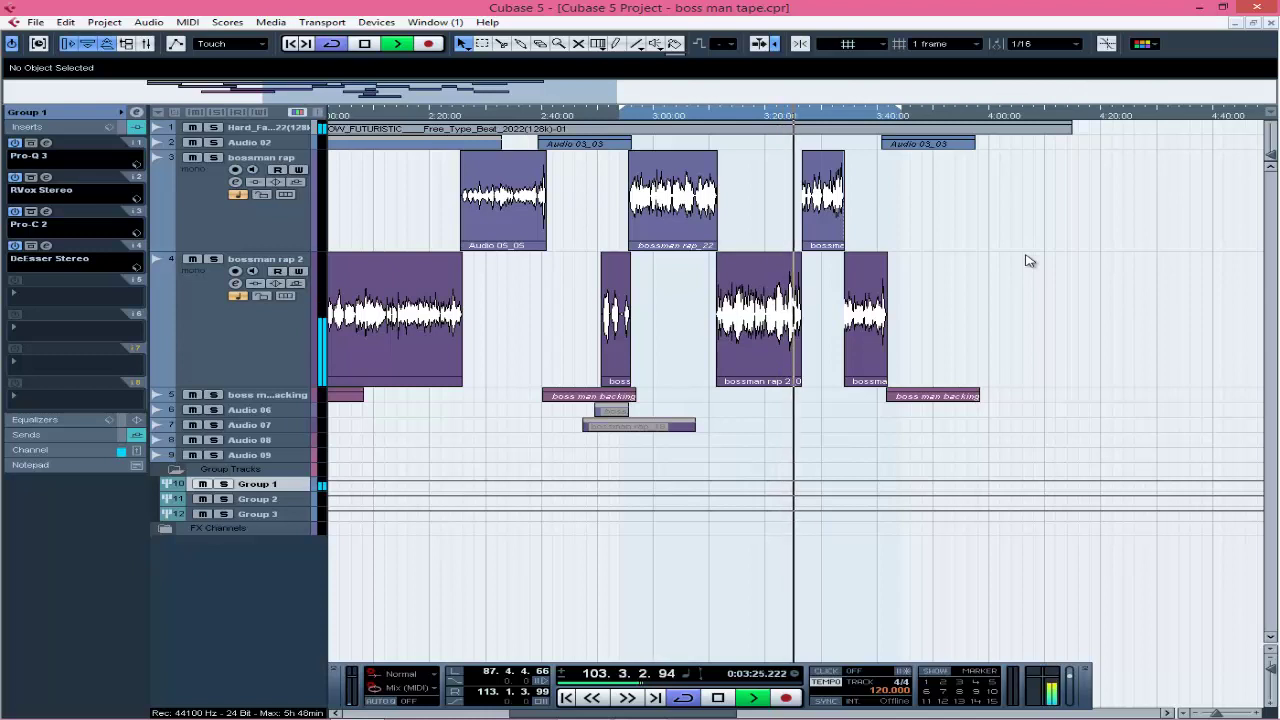
- Stop playback and bypass all of Group 1's inserts and sends
key(space)
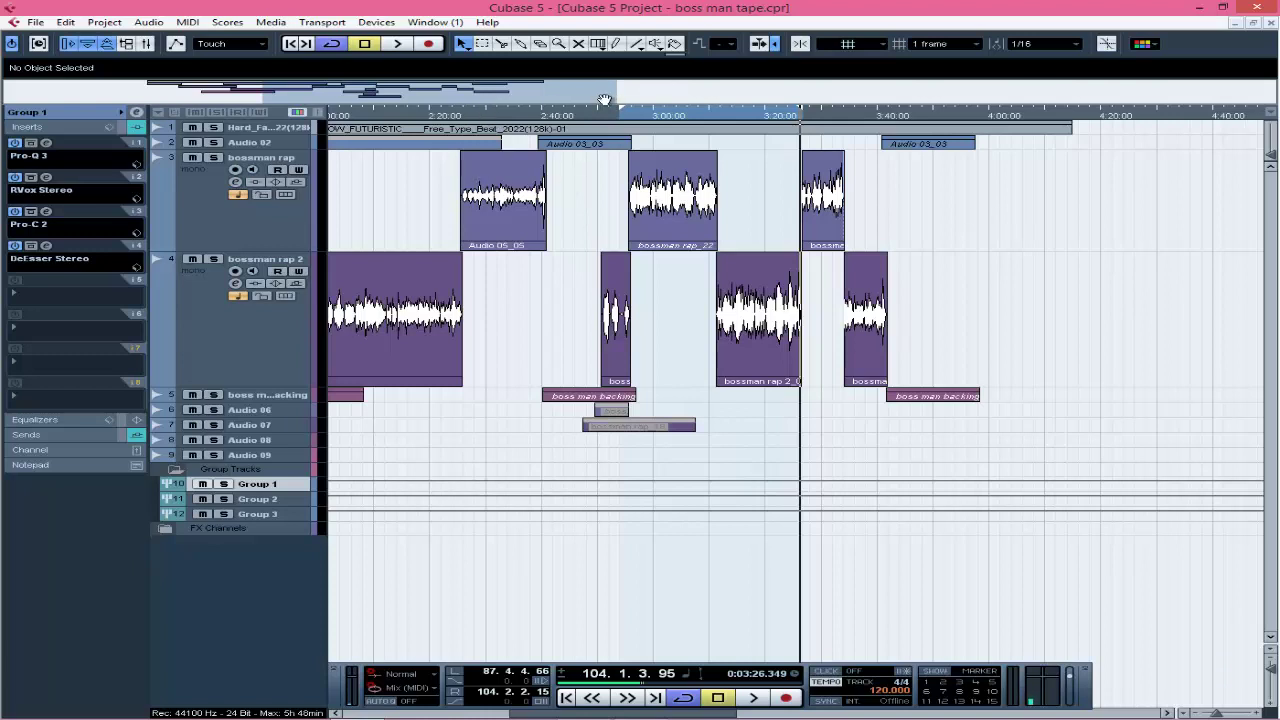
drag(612, 98, 682, 105)
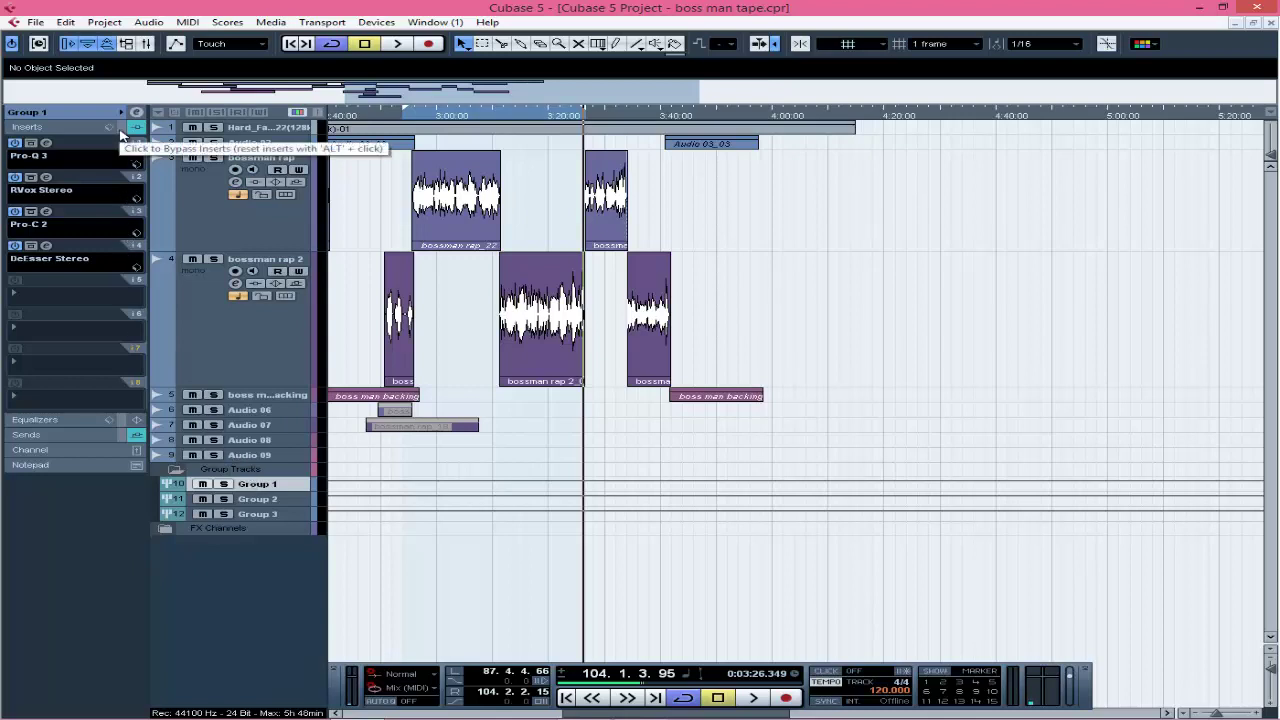
click(58, 436)
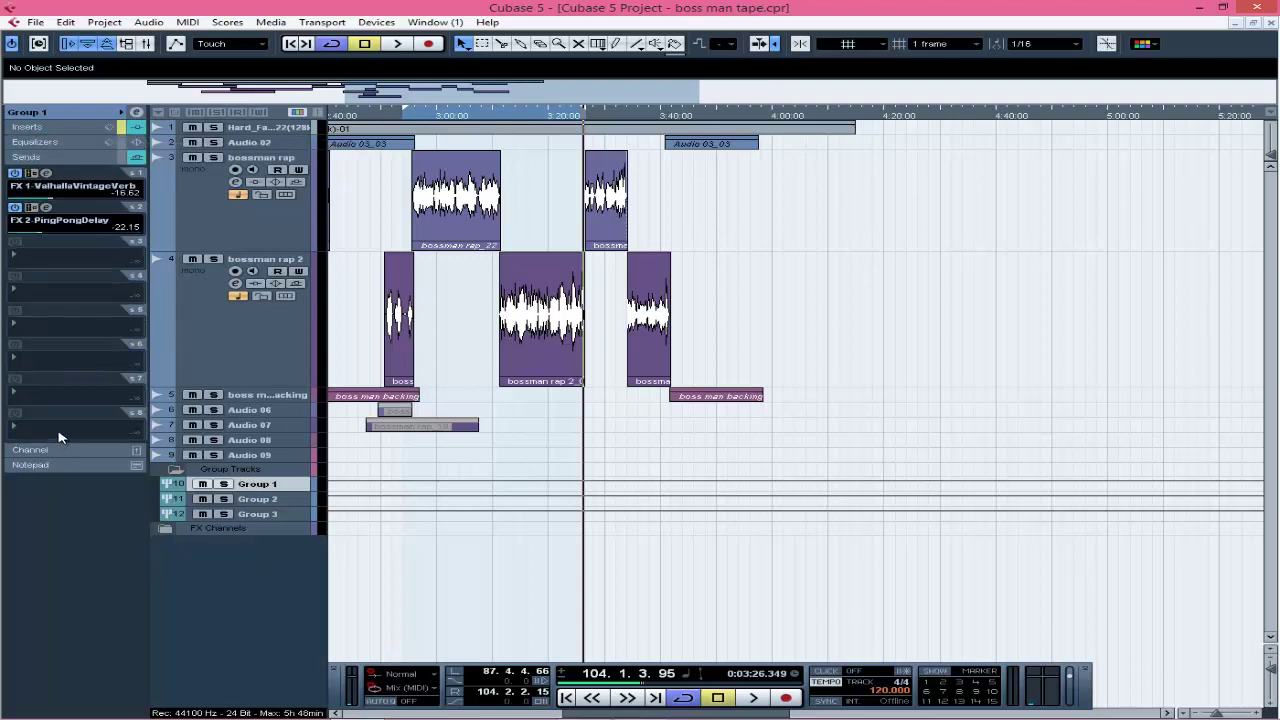
click(119, 157)
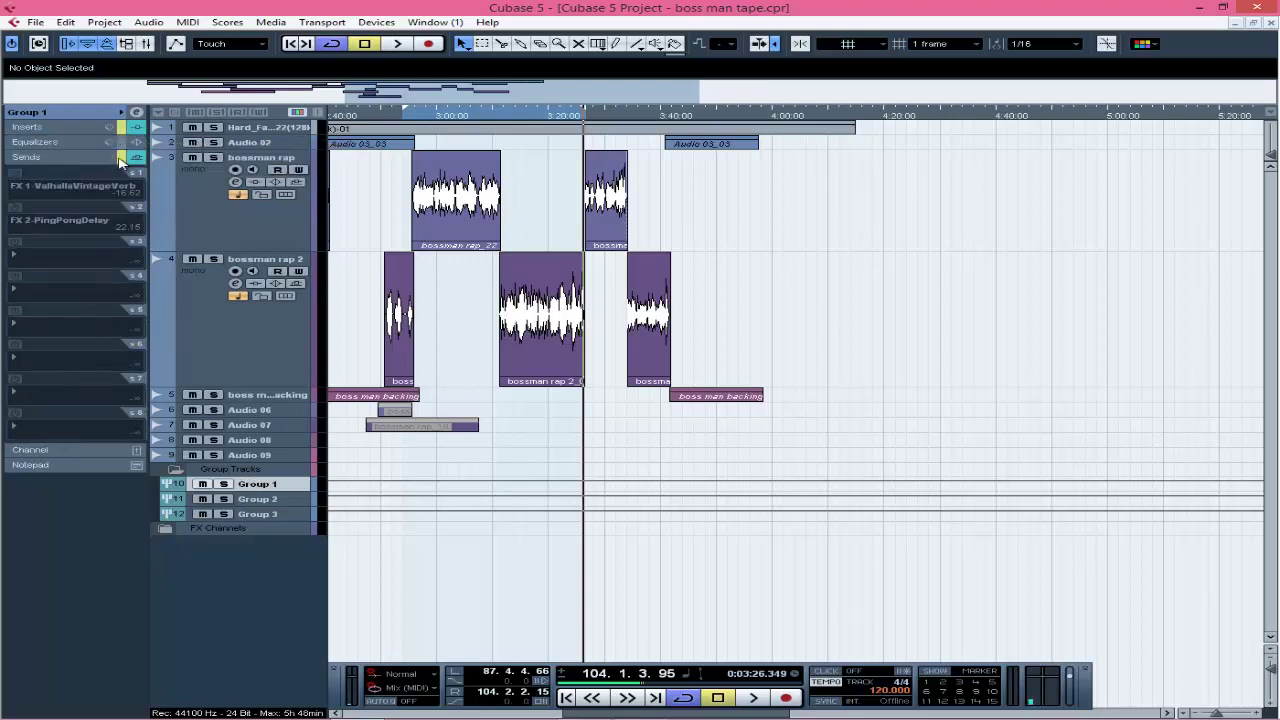
- Inspect the insert slots of the bossman rap and bossman rap 2 vocal tracks
click(269, 343)
click(235, 246)
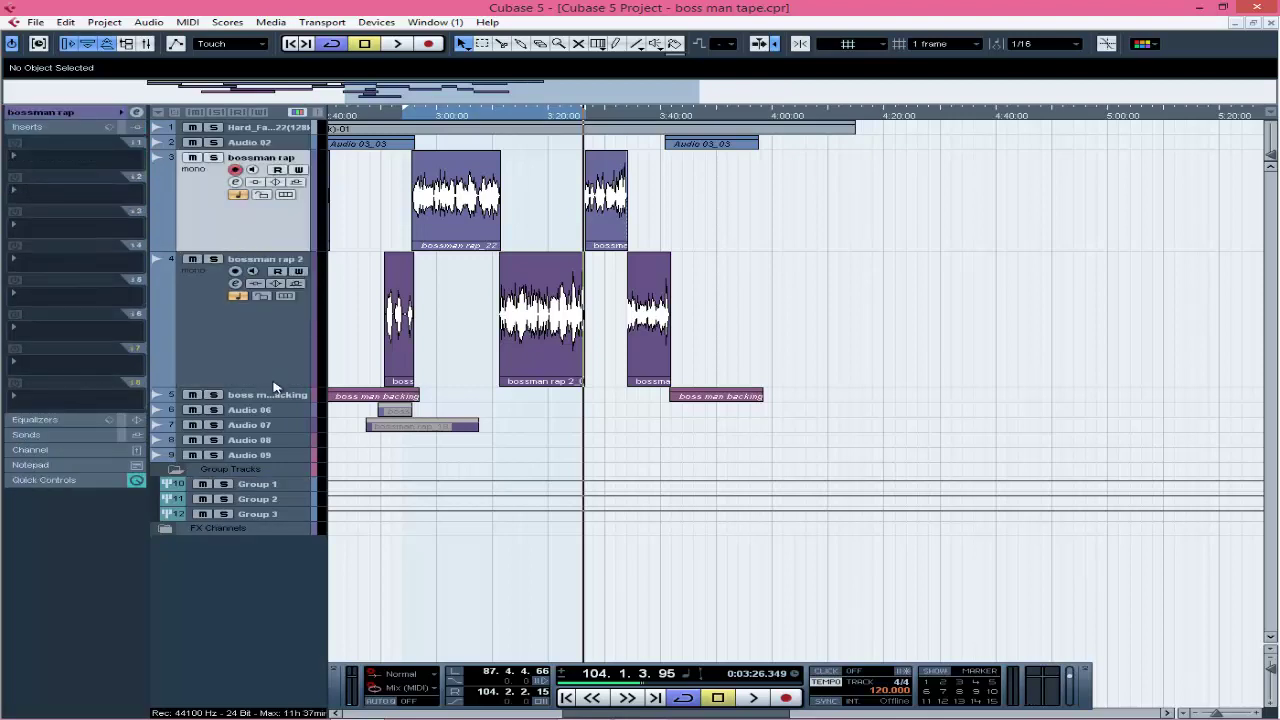
click(275, 385)
click(237, 246)
- Listen to the unprocessed rap vocals from the start of the cycle range with the beat on track 1 muted
click(435, 118)
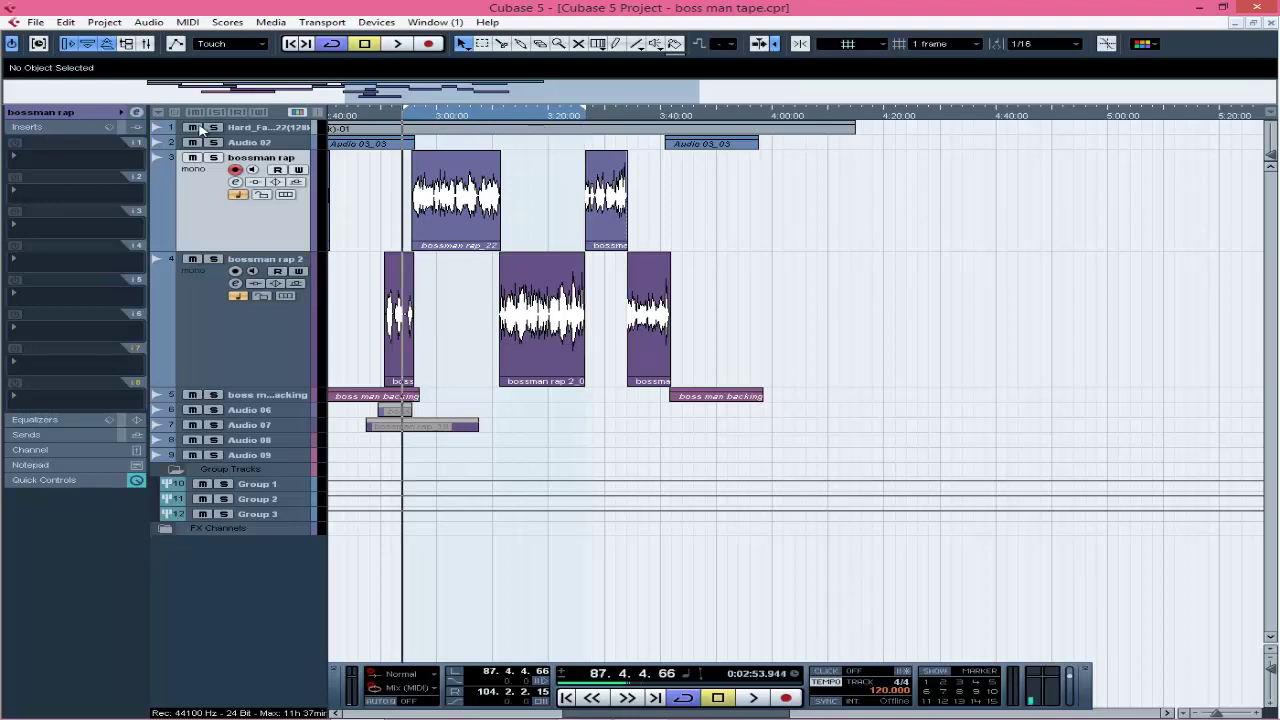
key(space)
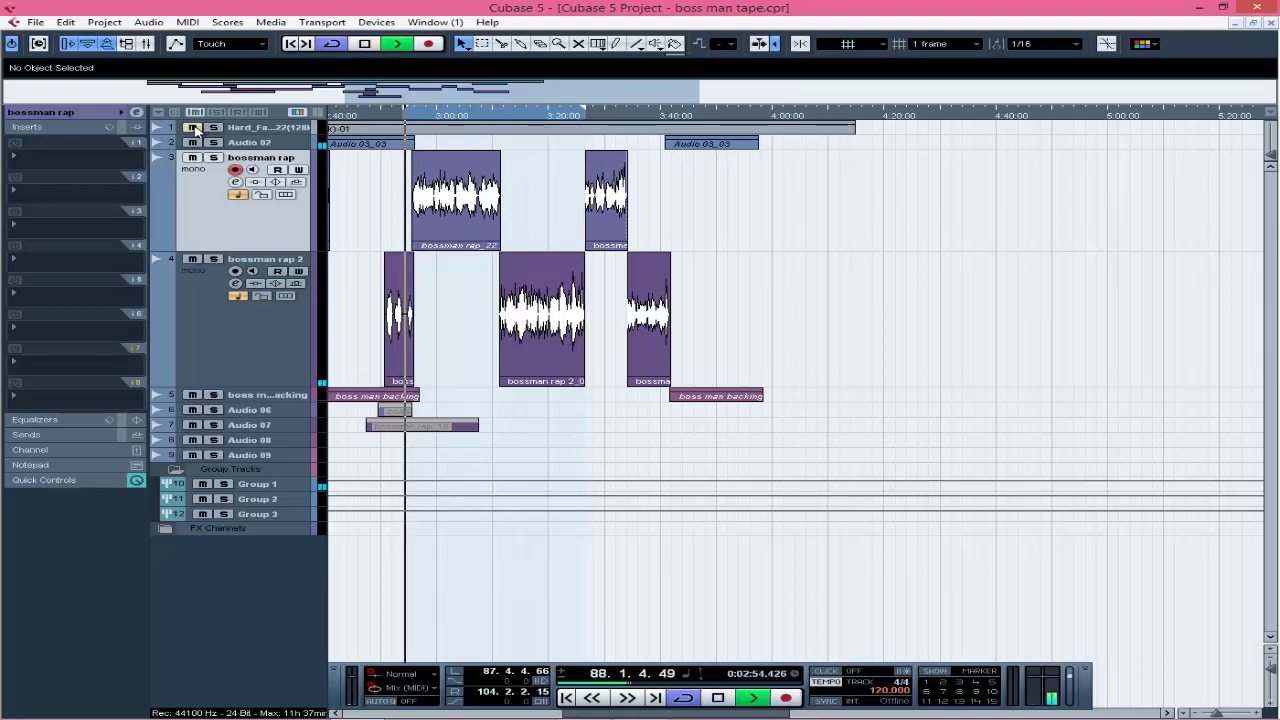
click(193, 128)
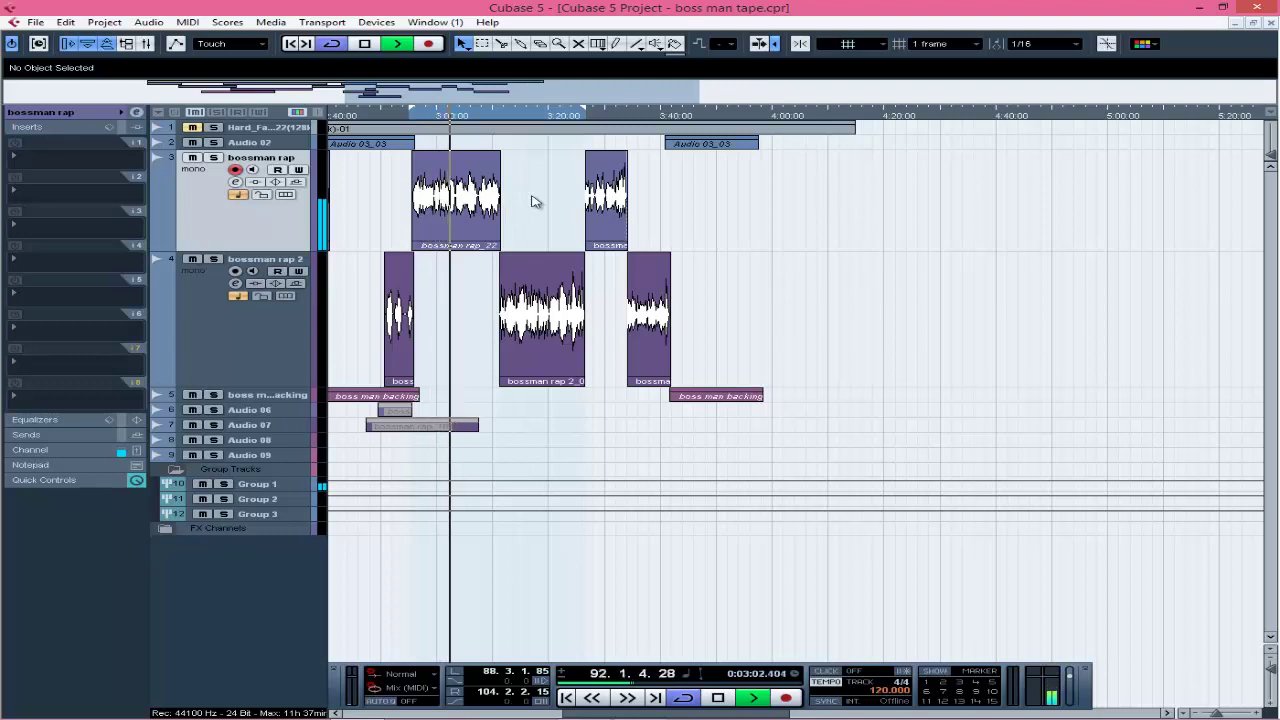
key(h)
key(h)
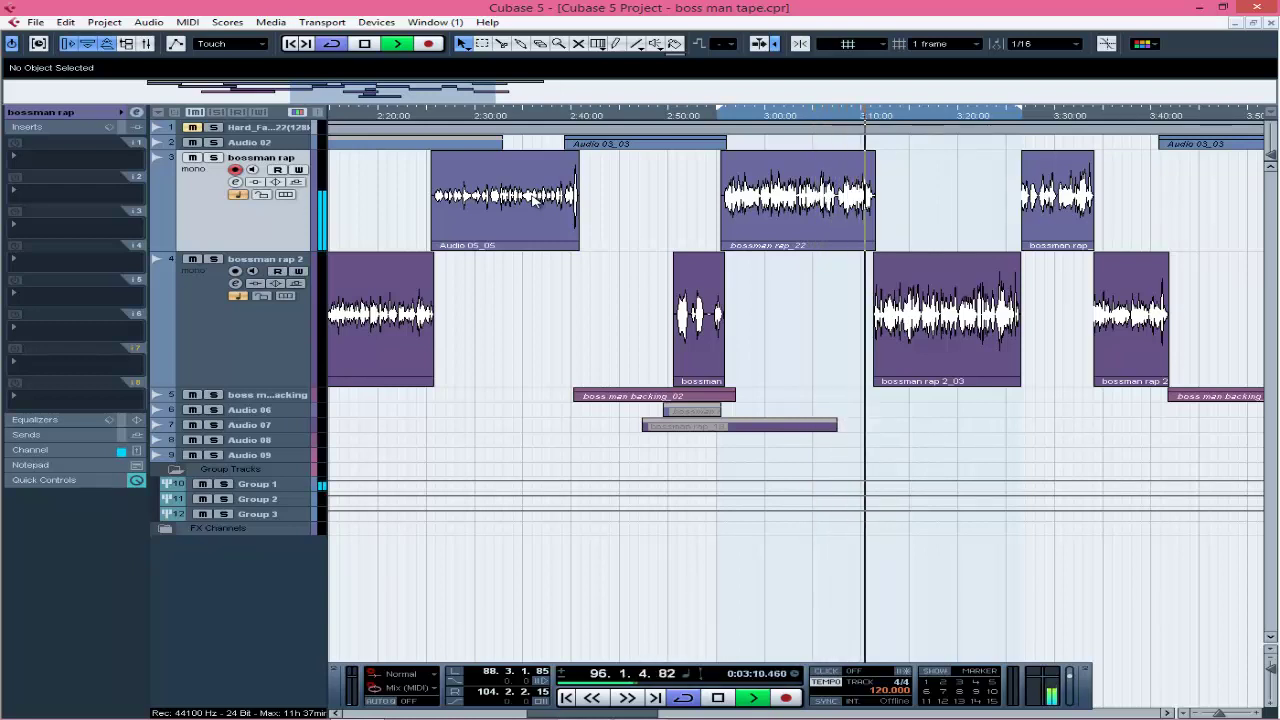
key(space)
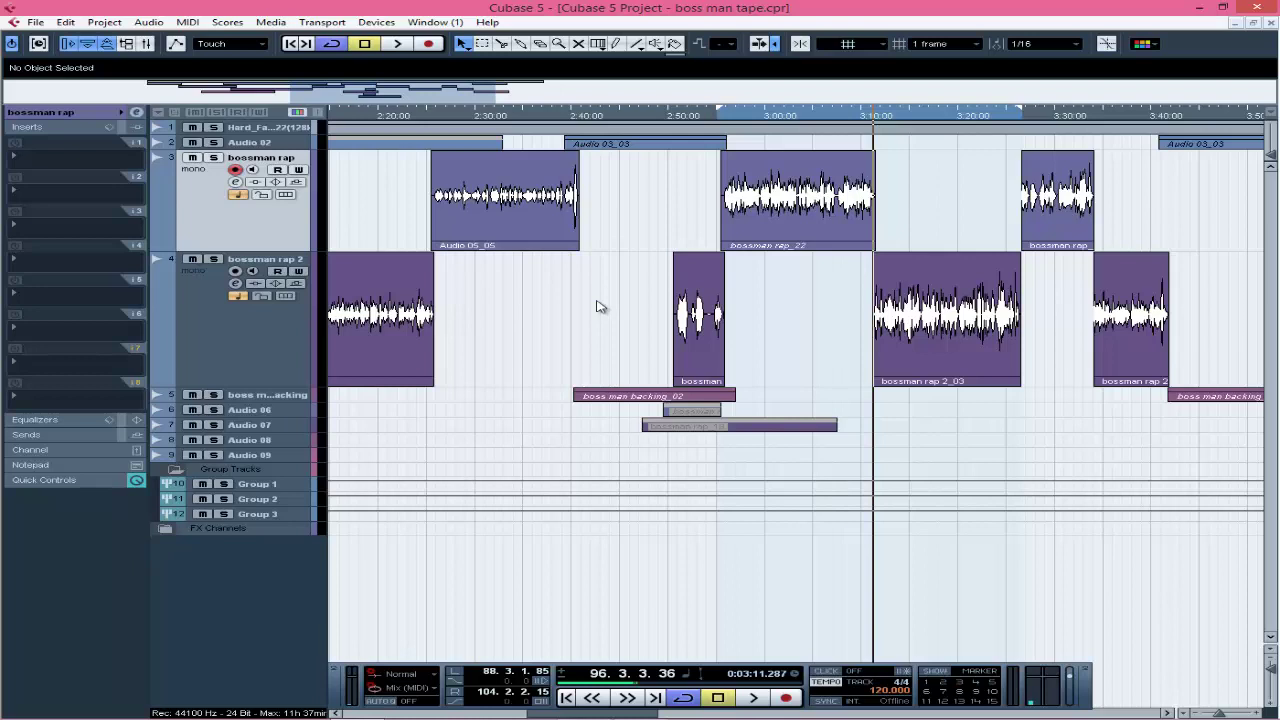
key(space)
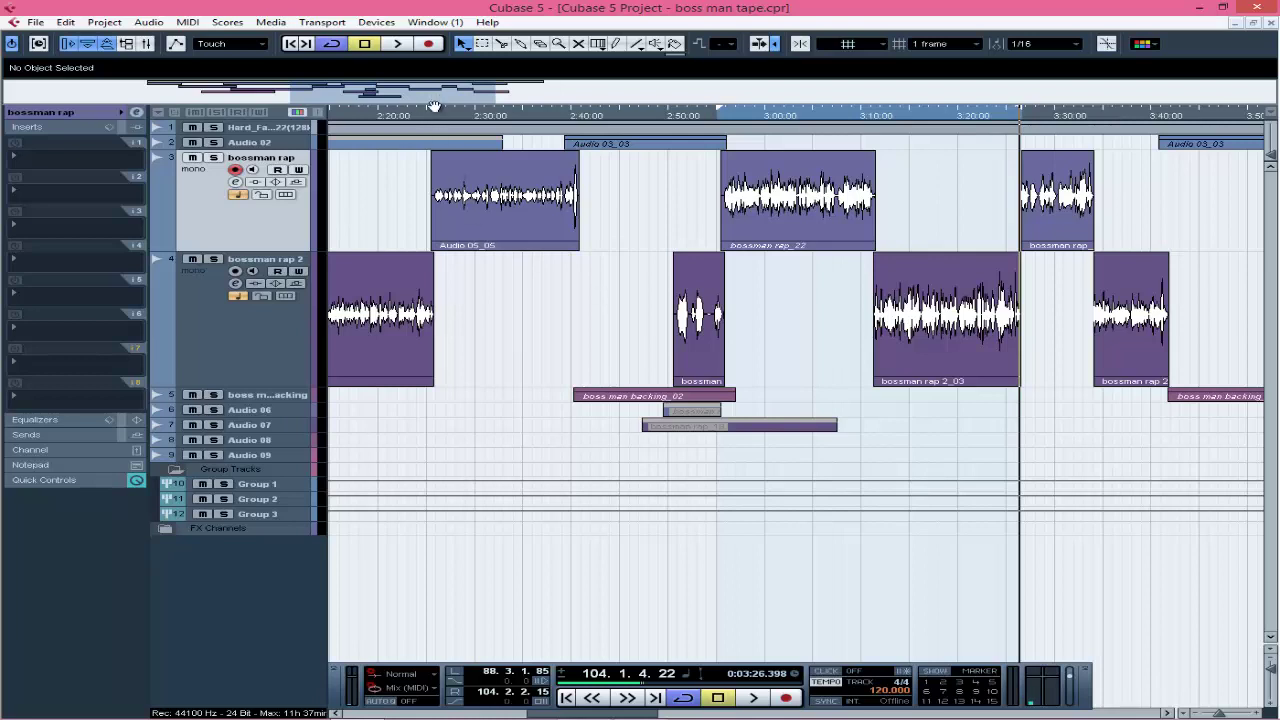
- Play a short passage of the bossman rap_22 clip together with the beat from about bar 90
drag(434, 104, 493, 106)
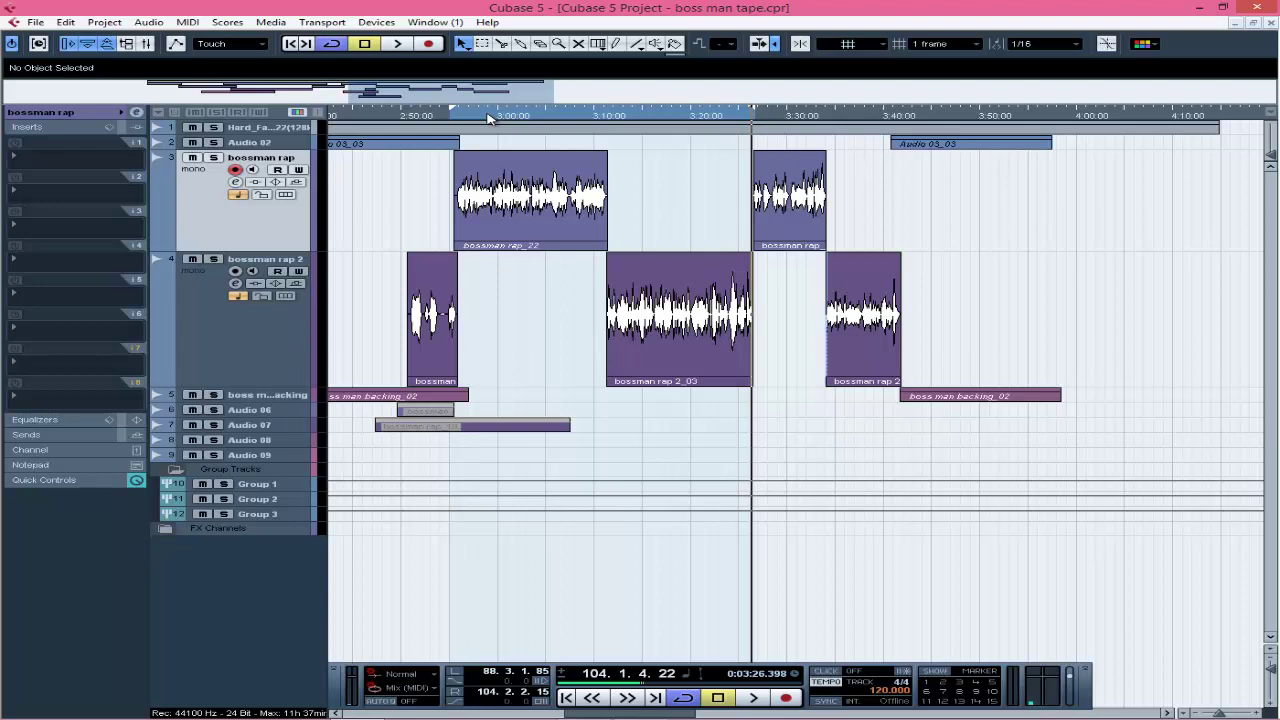
click(489, 118)
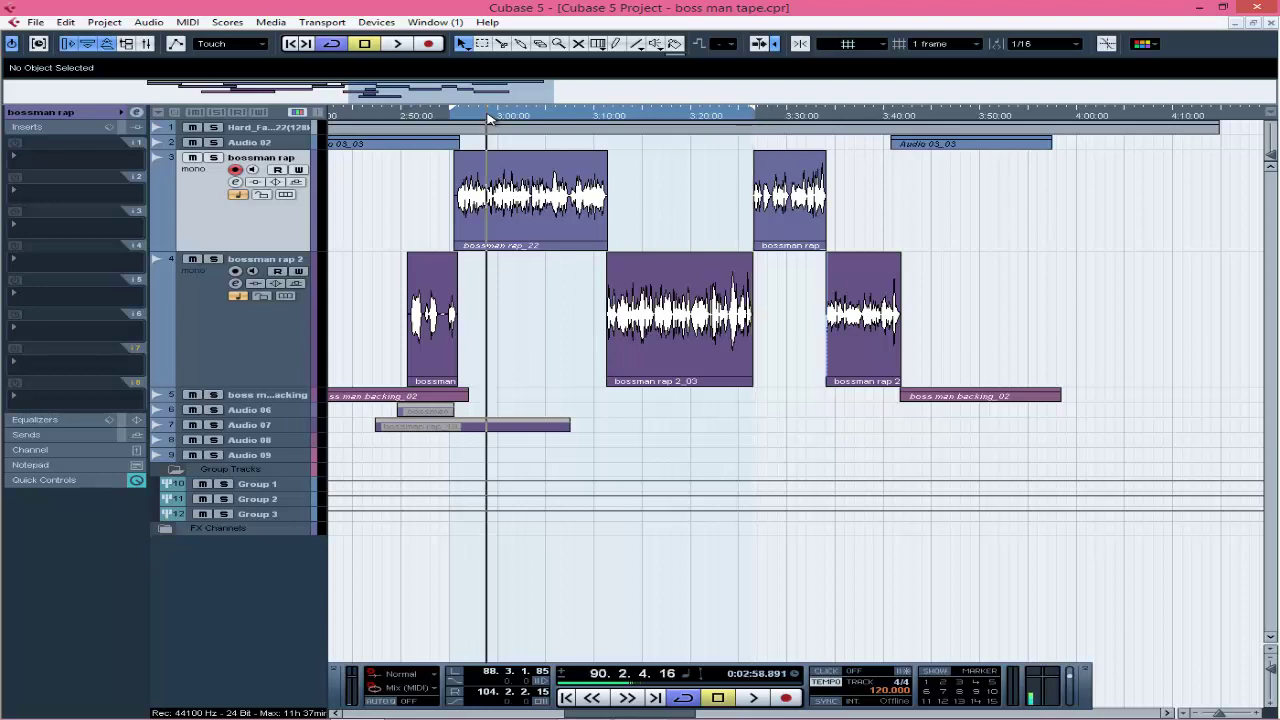
key(space)
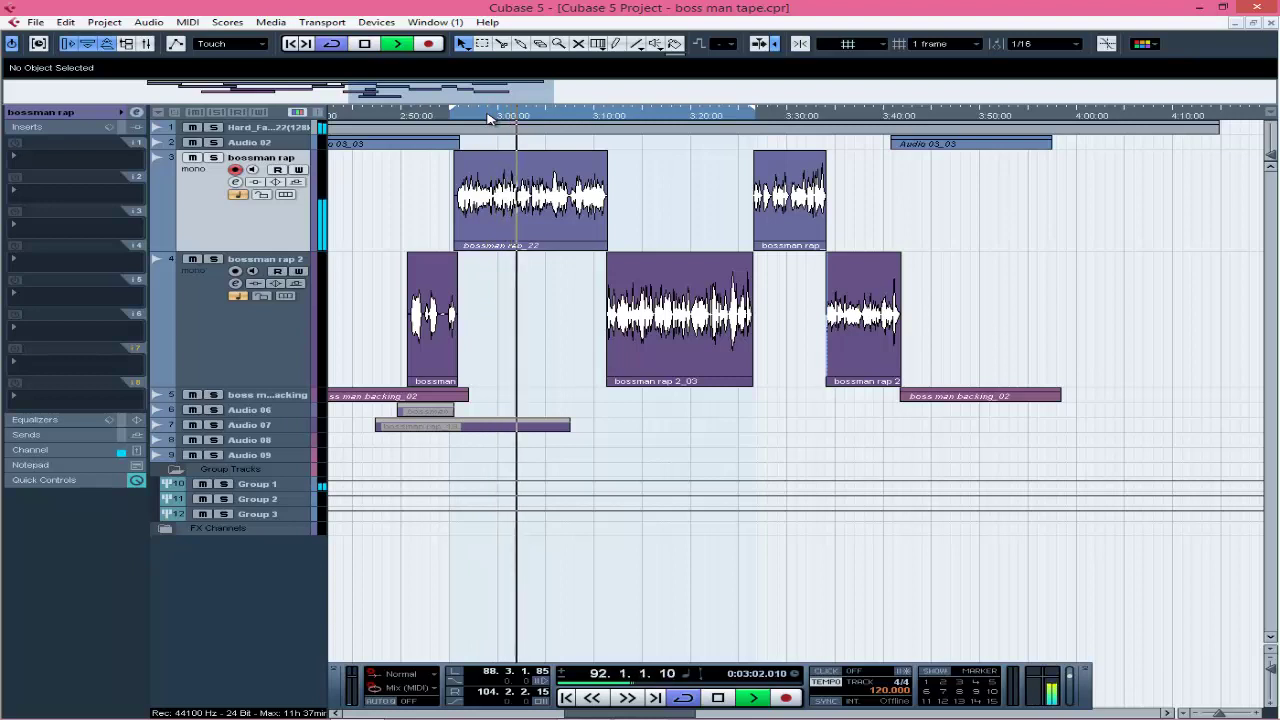
key(space)
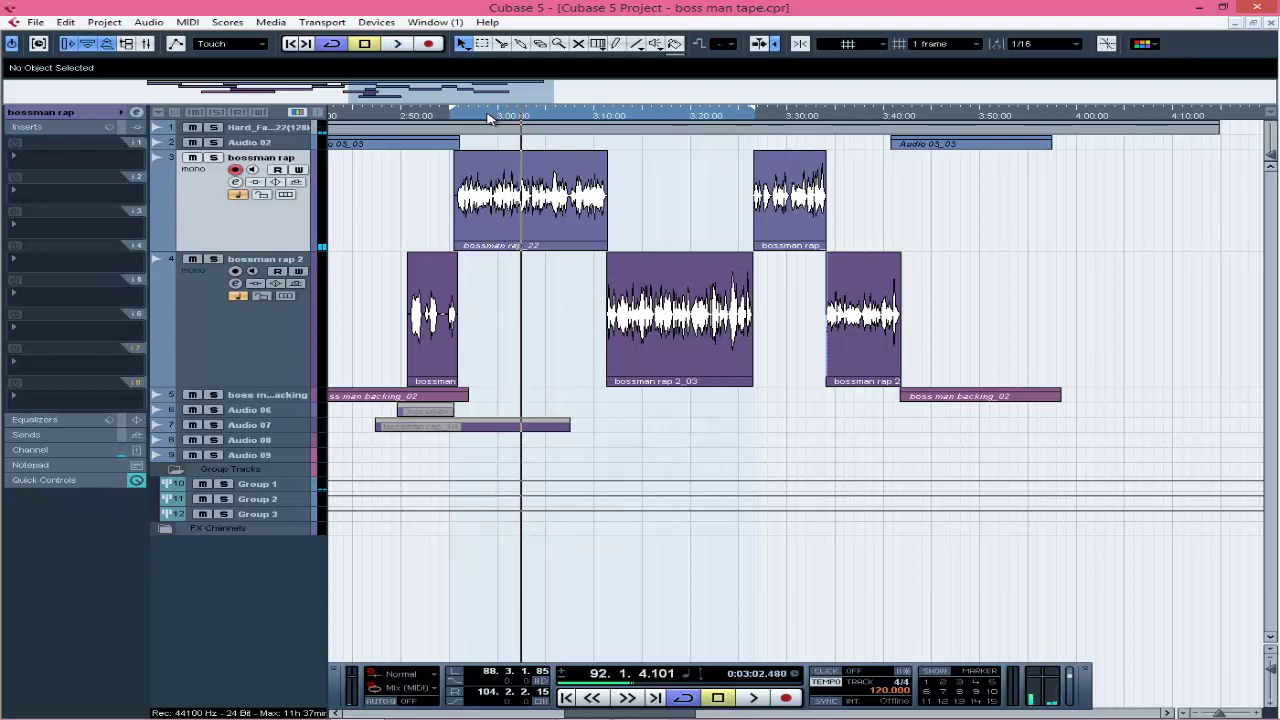
- Try lowering the bossman rap_22 clip's volume to about -11.98 dB and listen to it against the beat
click(524, 160)
drag(528, 152, 530, 224)
key(space)
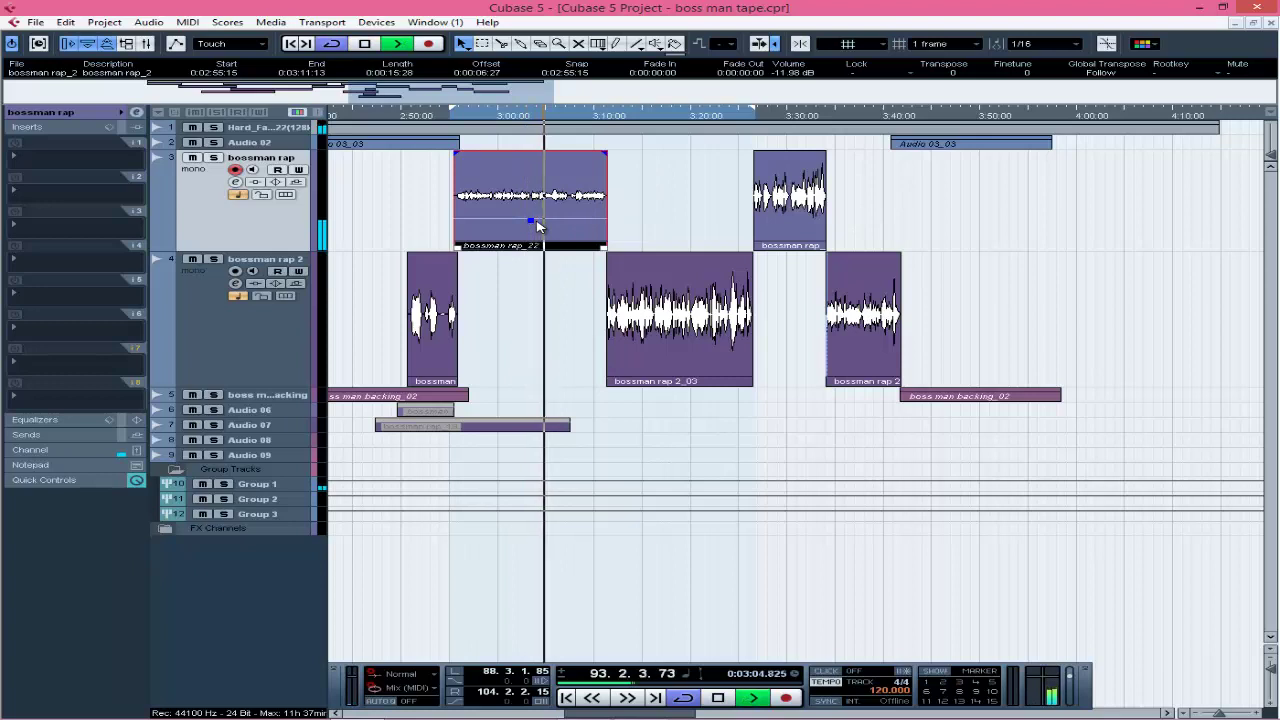
key(space)
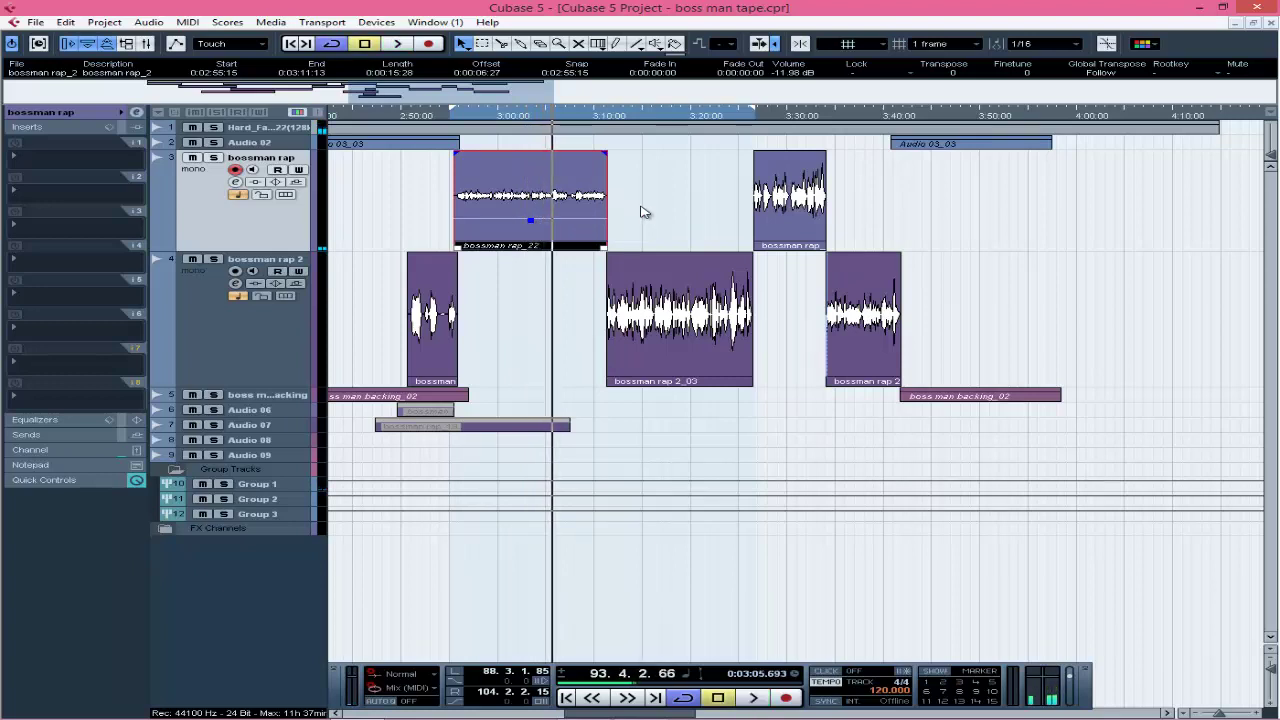
- Set the bossman rap_22 clip's volume to 0 dB and deselect it
click(786, 76)
text(0)
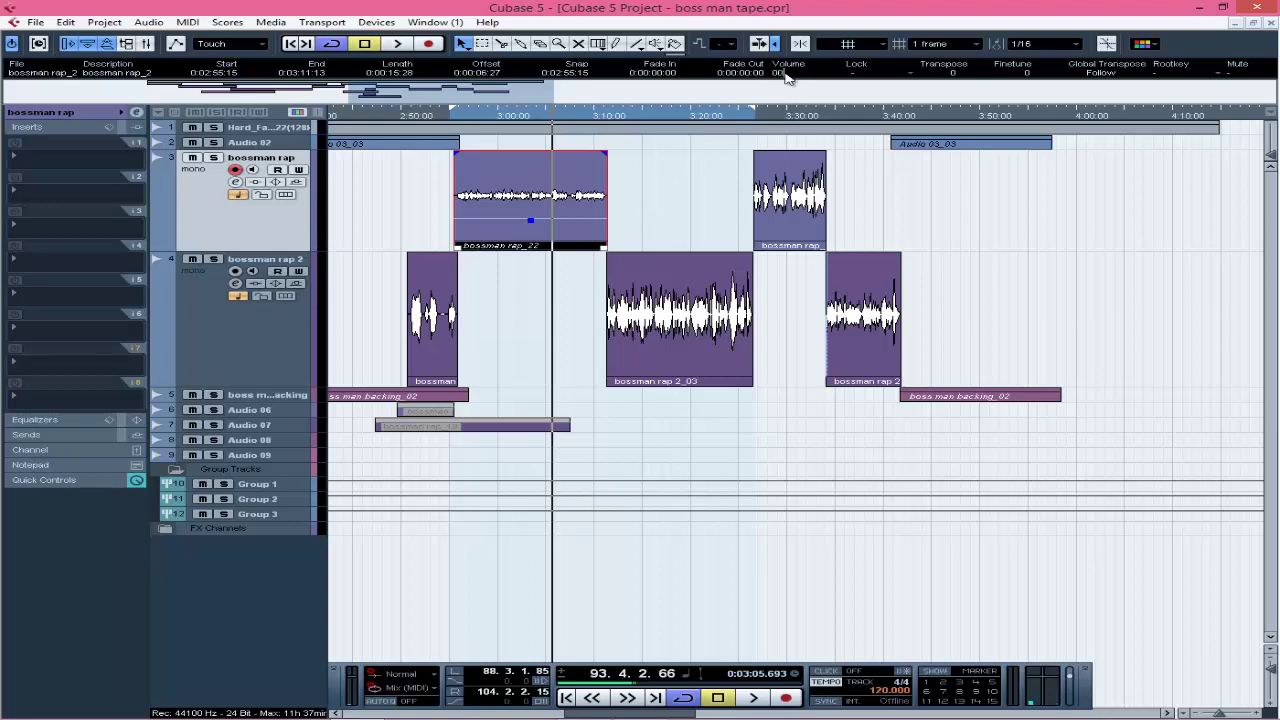
key(Return)
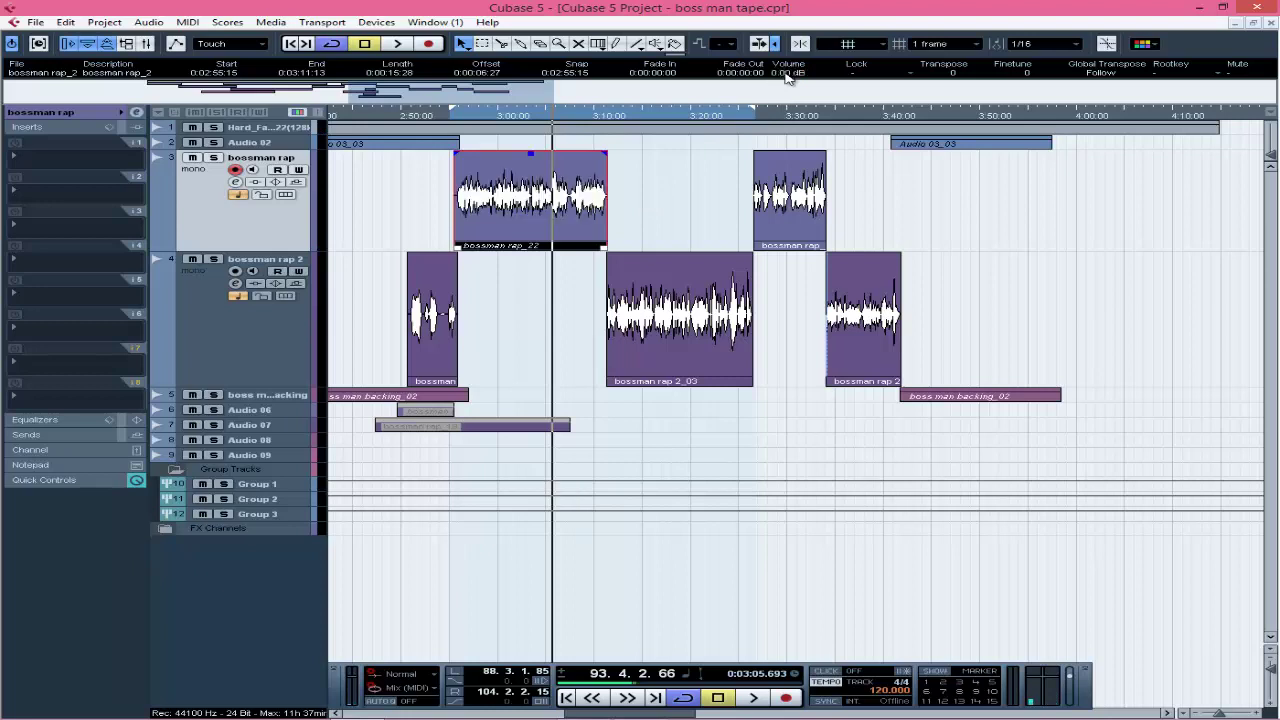
click(693, 189)
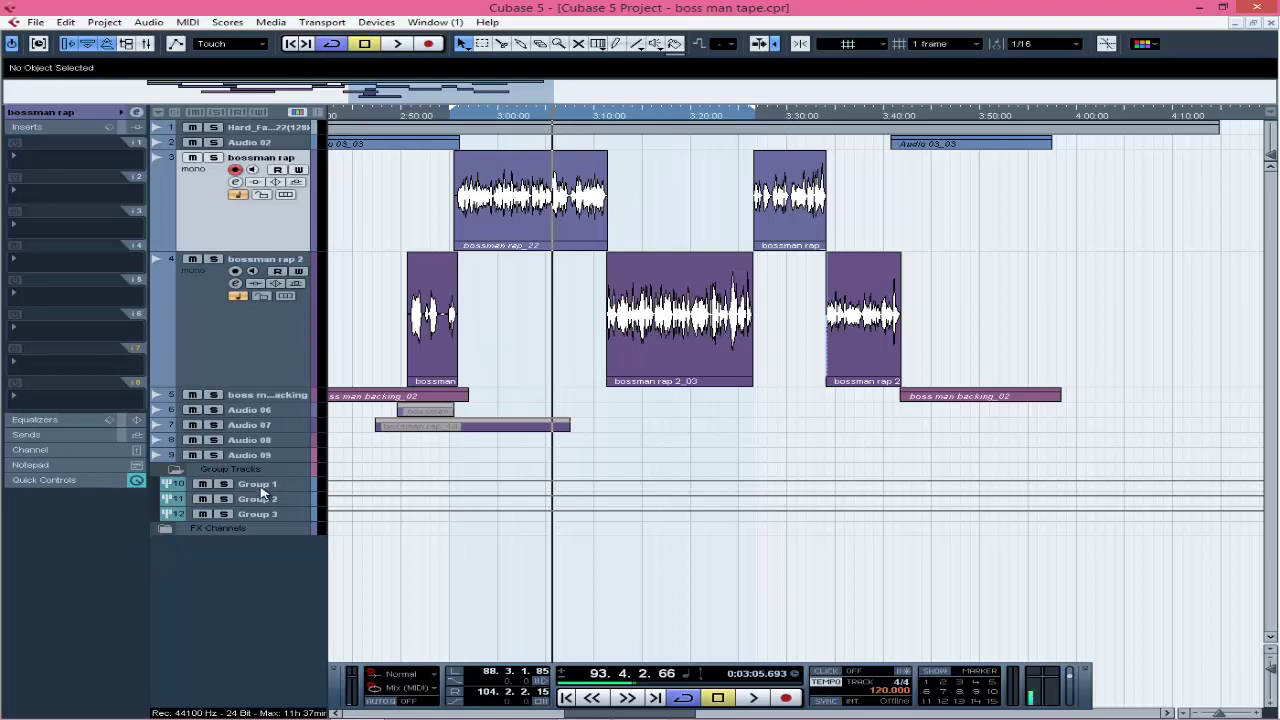
- Take only the Pro-Q 3 insert on Group 1 out of bypass and open its editor
click(268, 485)
click(65, 130)
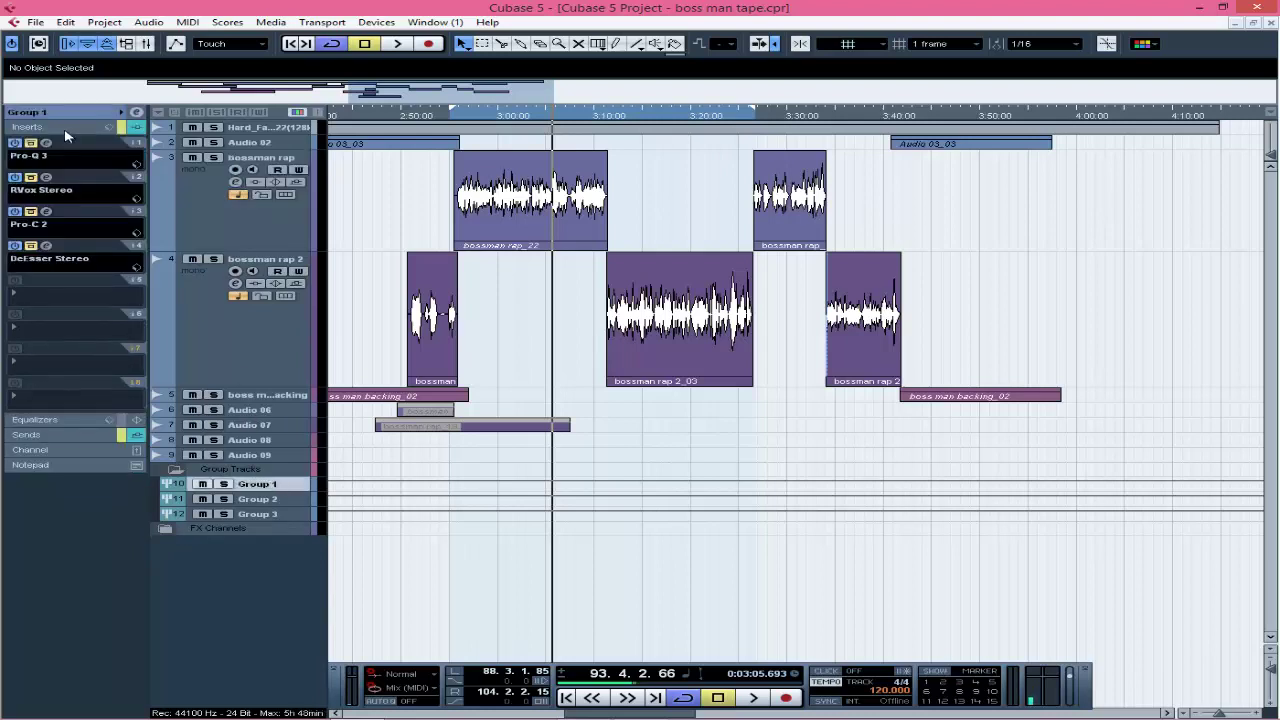
click(237, 237)
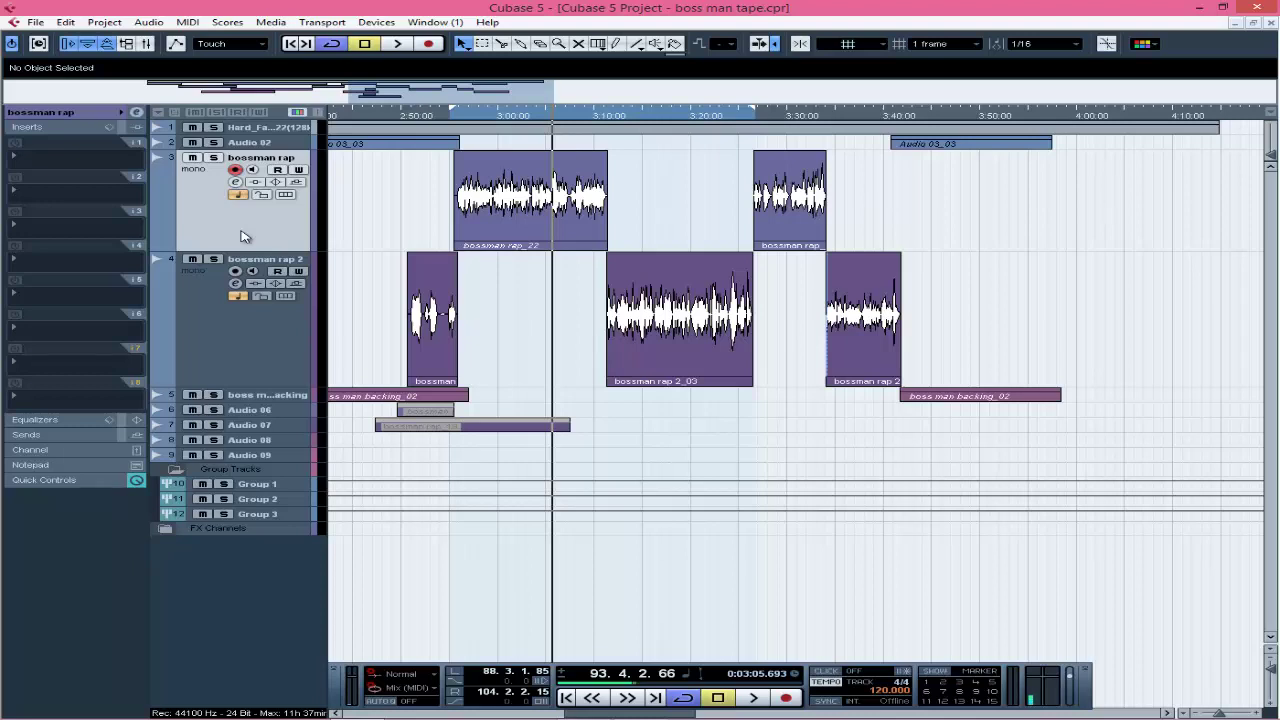
click(283, 484)
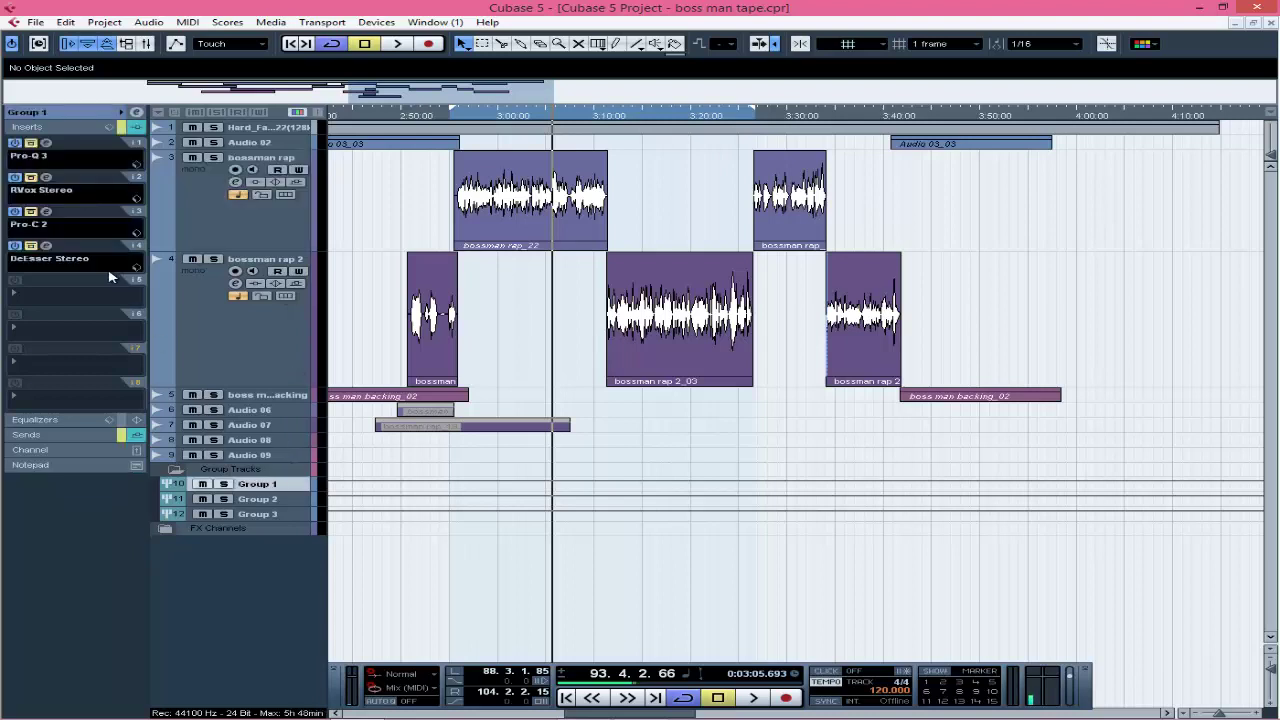
click(31, 144)
click(45, 144)
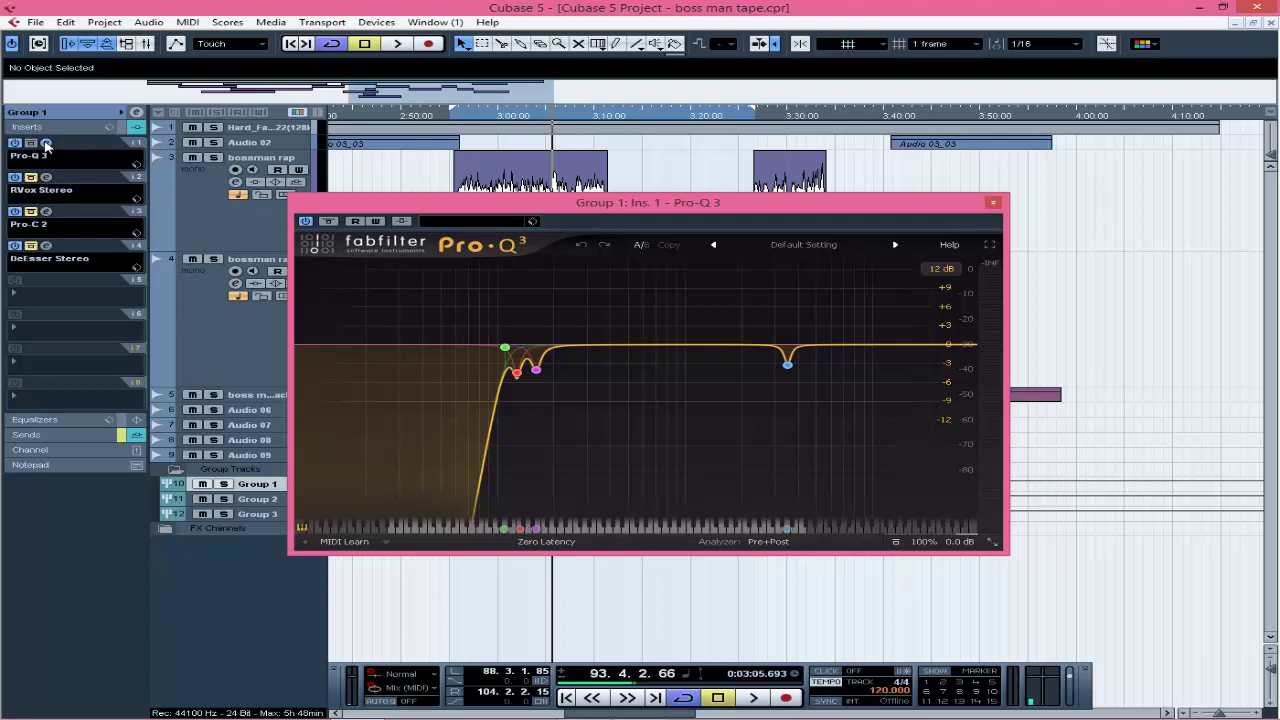
- Solo Group 1 and compare its playback with Pro-Q 3 switched off and on, leaving the equalizer on
click(307, 223)
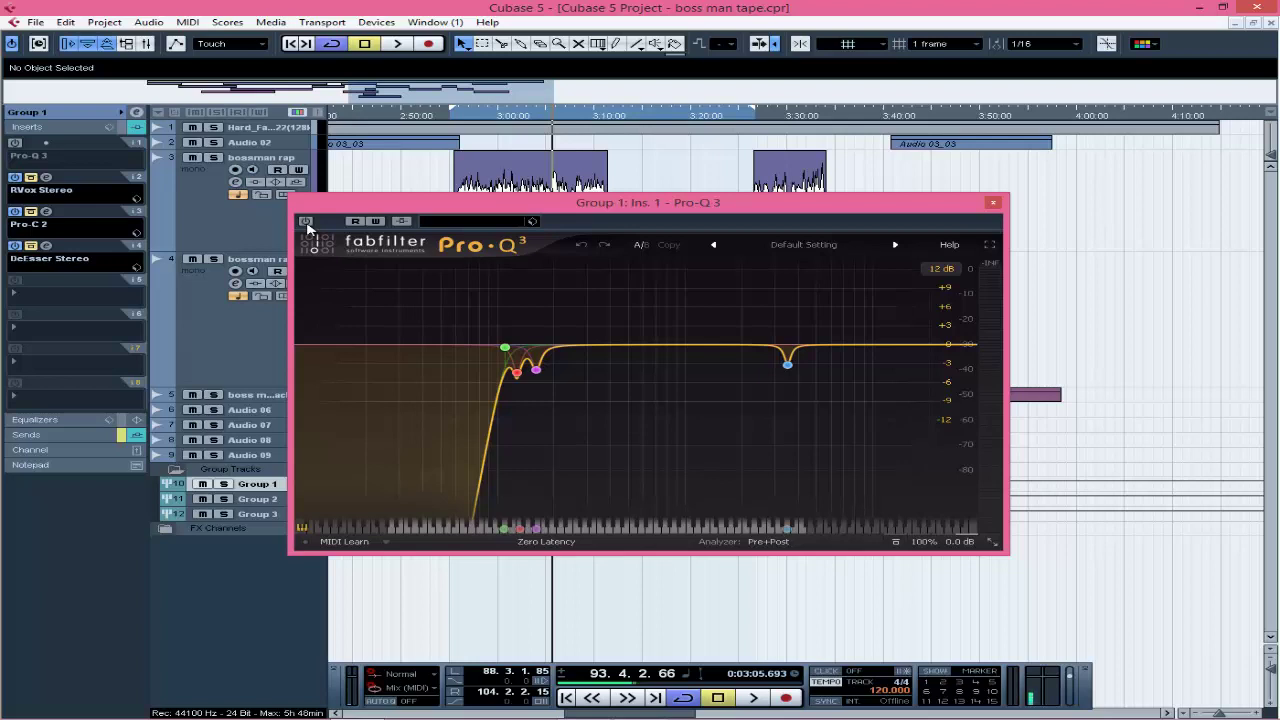
key(space)
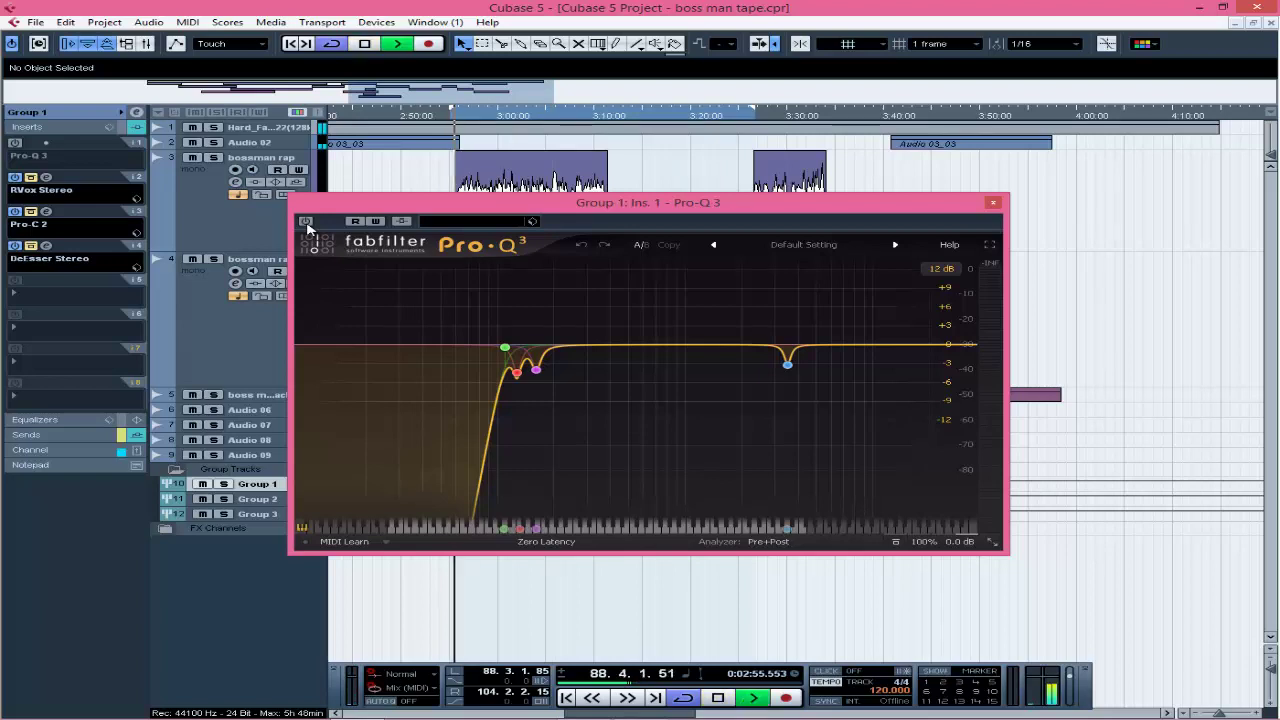
click(224, 485)
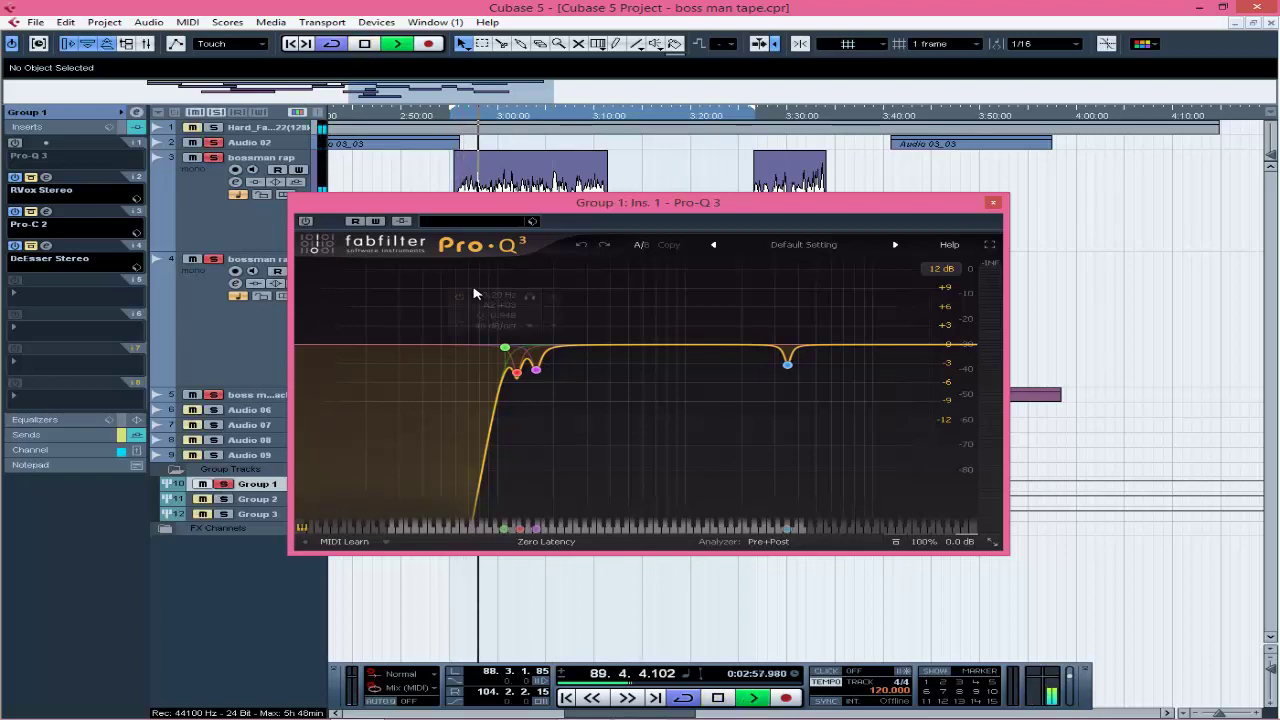
click(306, 221)
key(space)
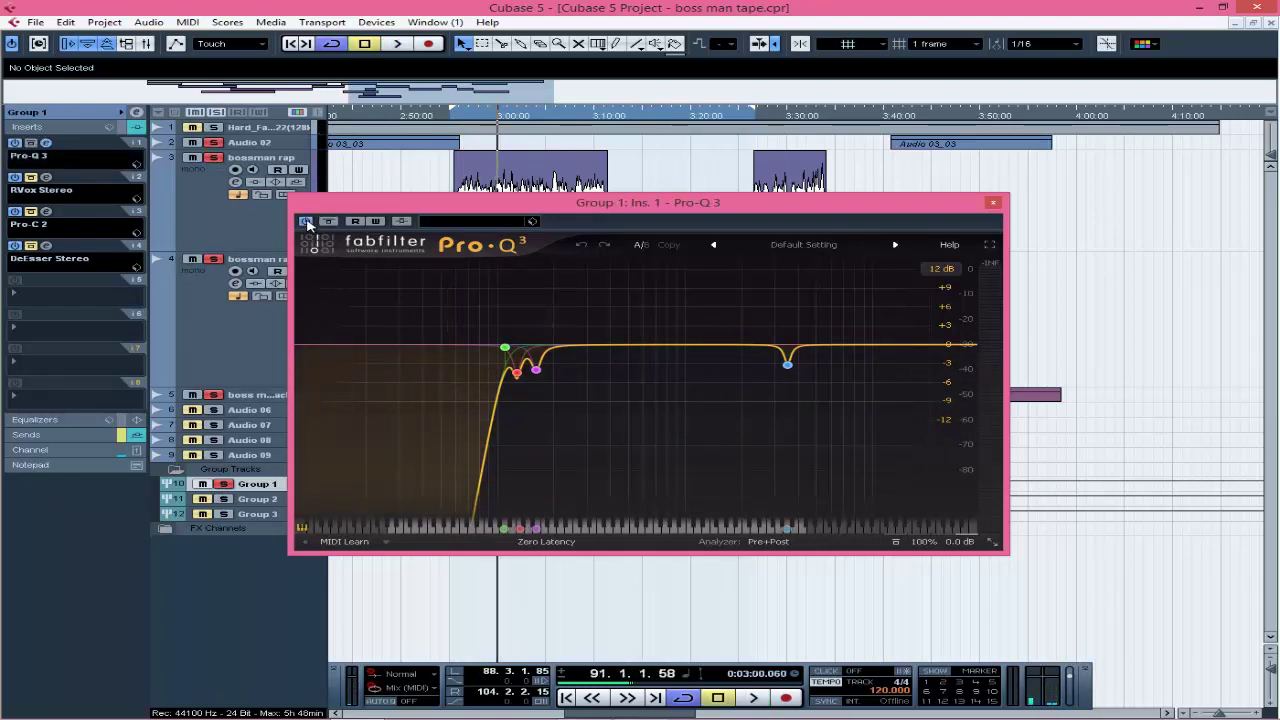
key(space)
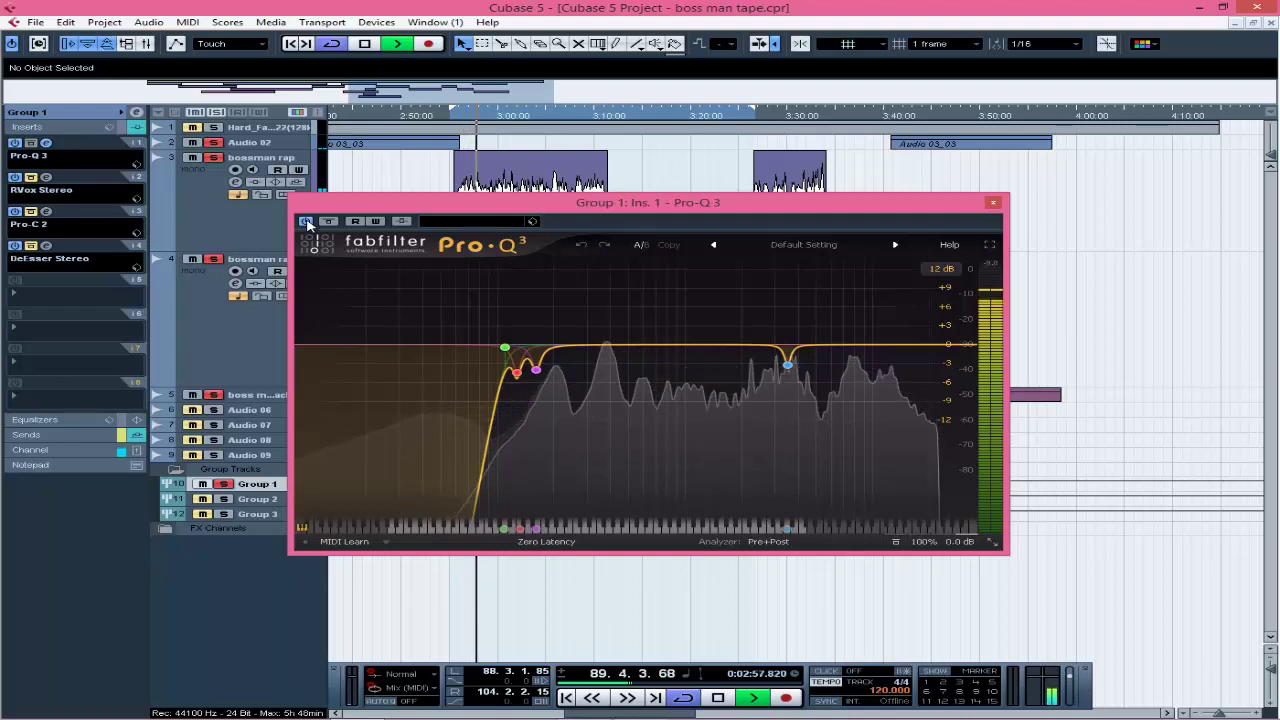
- Audition the Pro-Q 3 cut bands at 161.34 Hz, 127.49 Hz and 3523.4 Hz one at a time, and stop playback
mouse_move(540, 383)
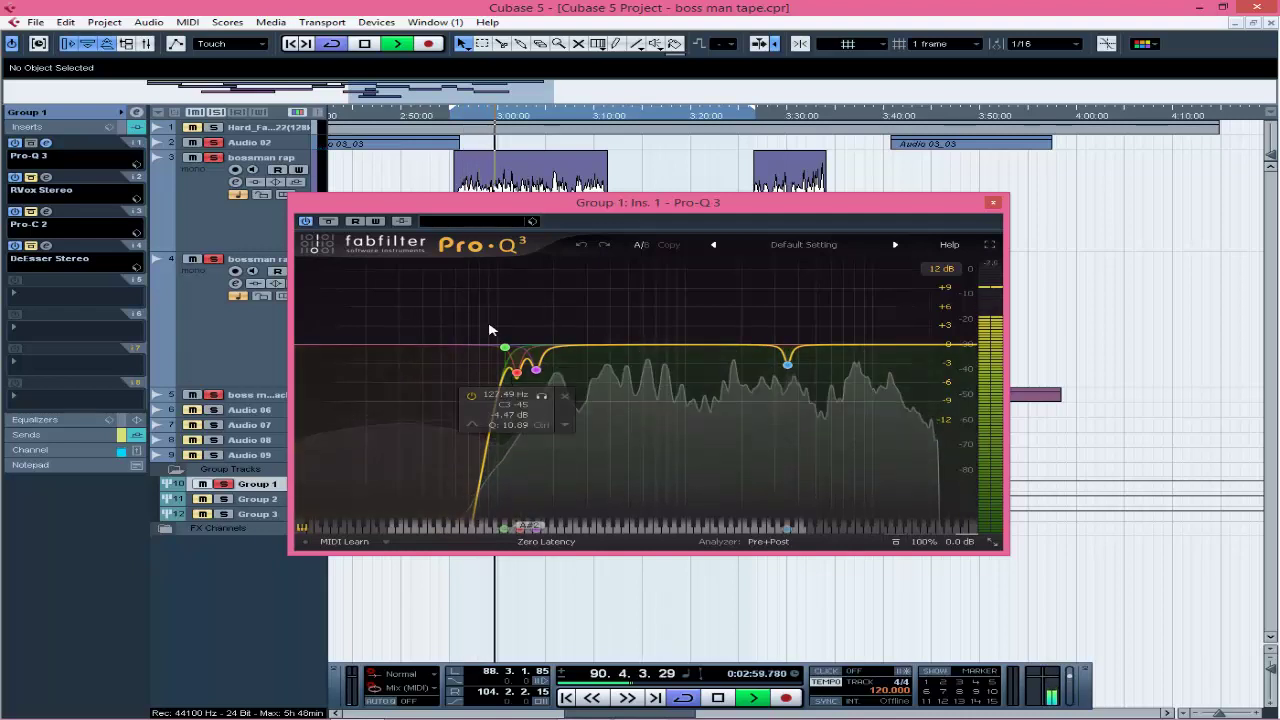
click(561, 393)
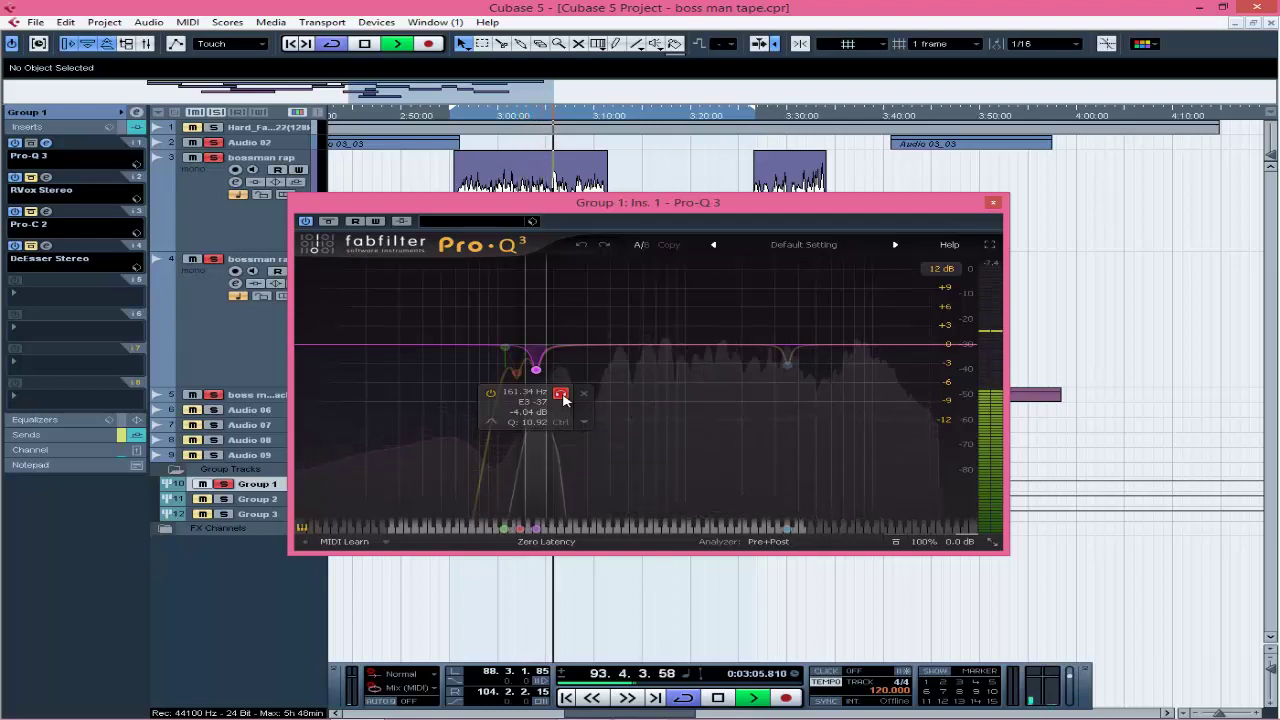
click(561, 393)
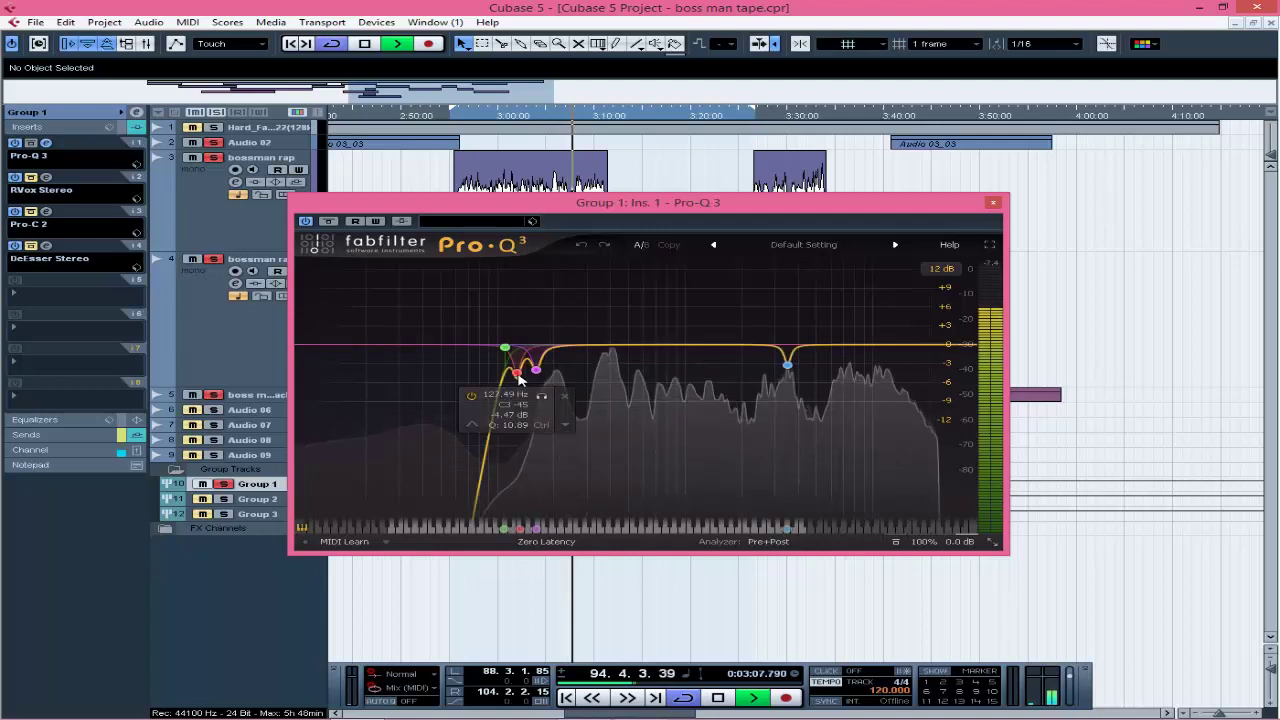
click(541, 396)
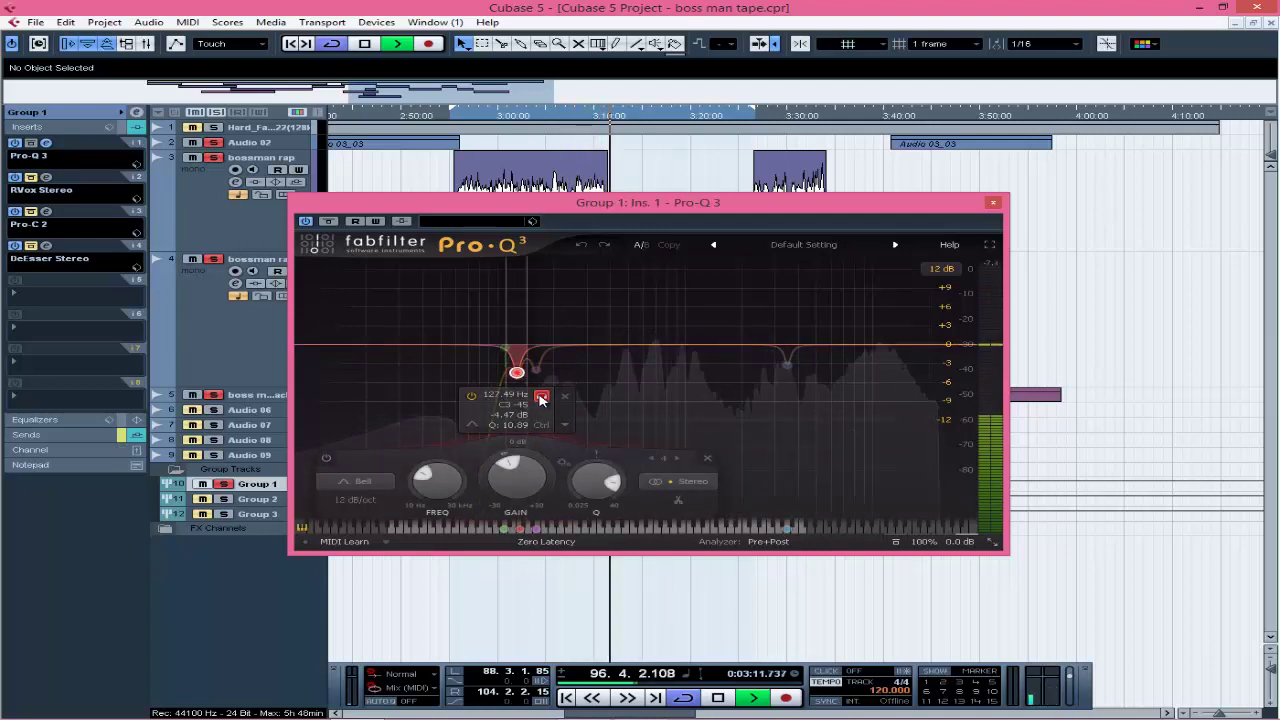
click(541, 396)
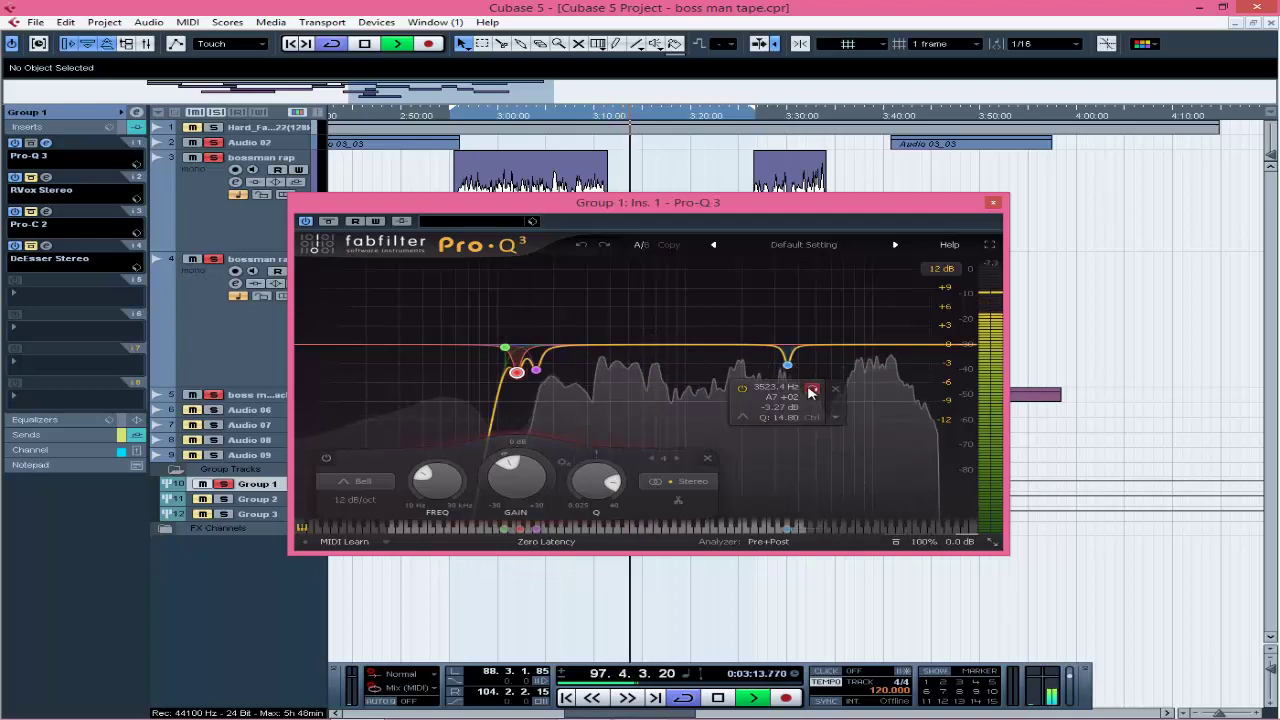
key(space)
click(811, 390)
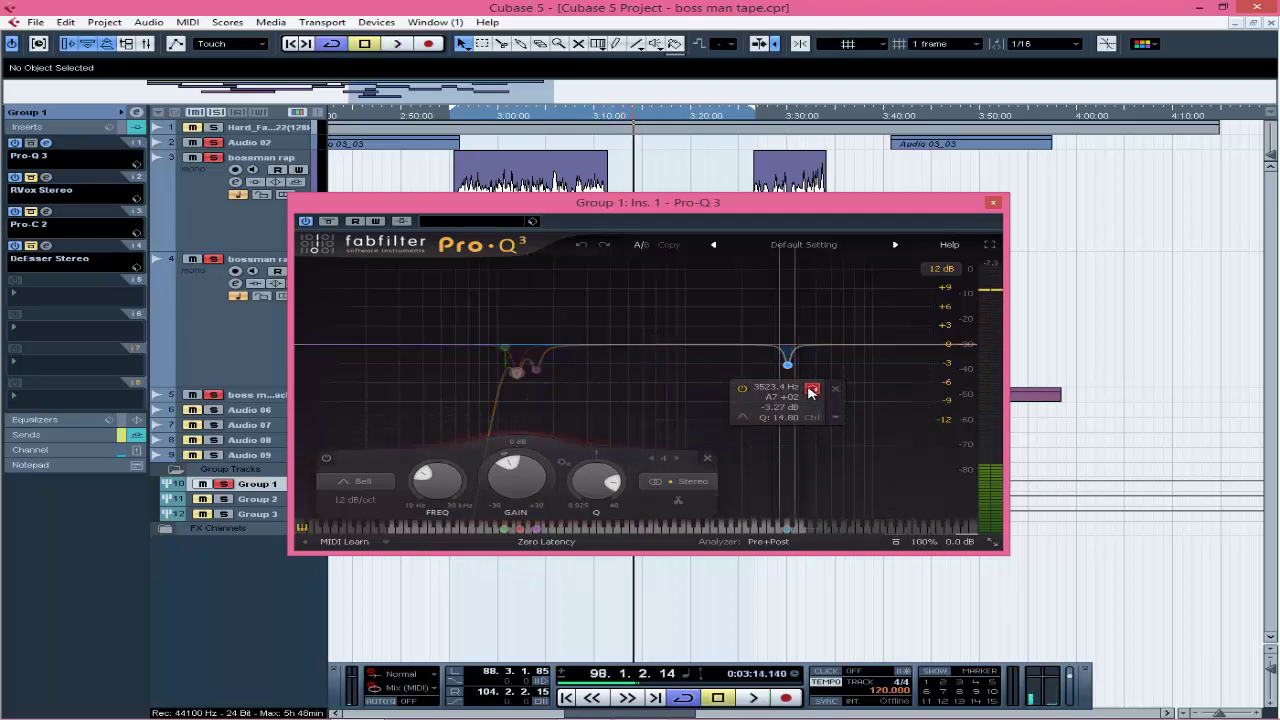
- Audition the 3523.4 Hz band in Pro-Q 3 once more during playback and return to the full signal
click(811, 390)
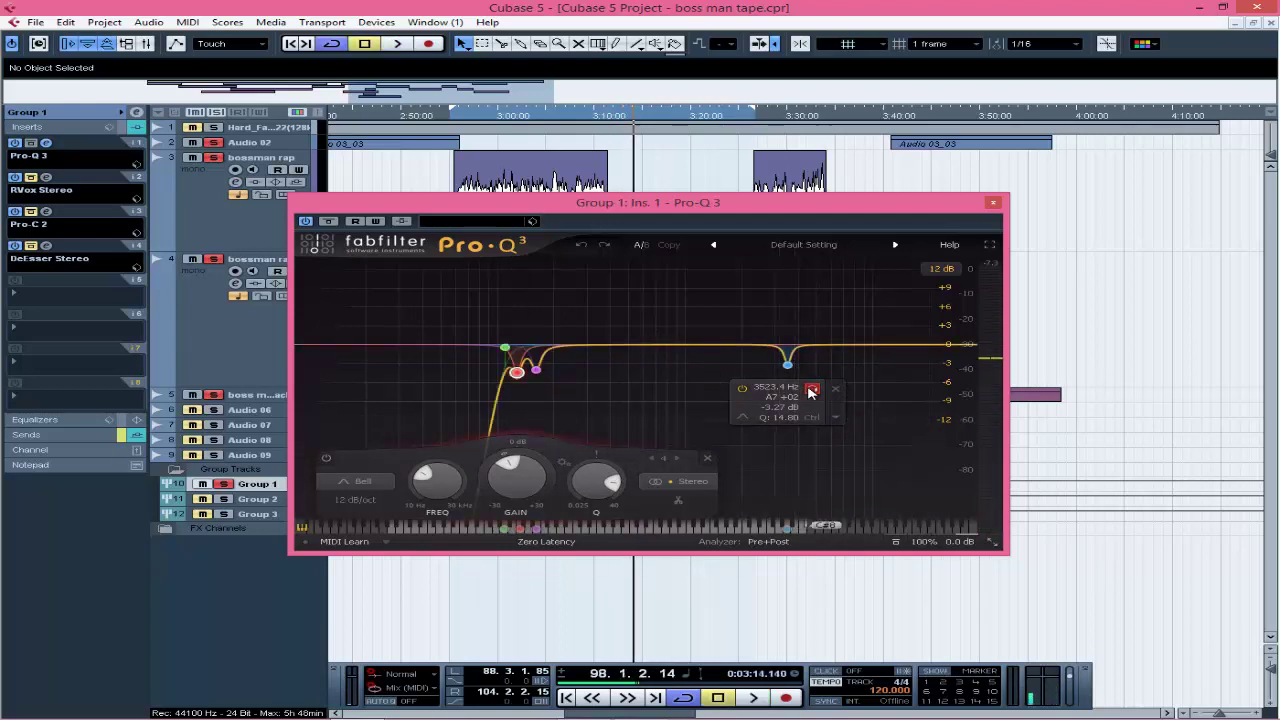
key(space)
click(811, 390)
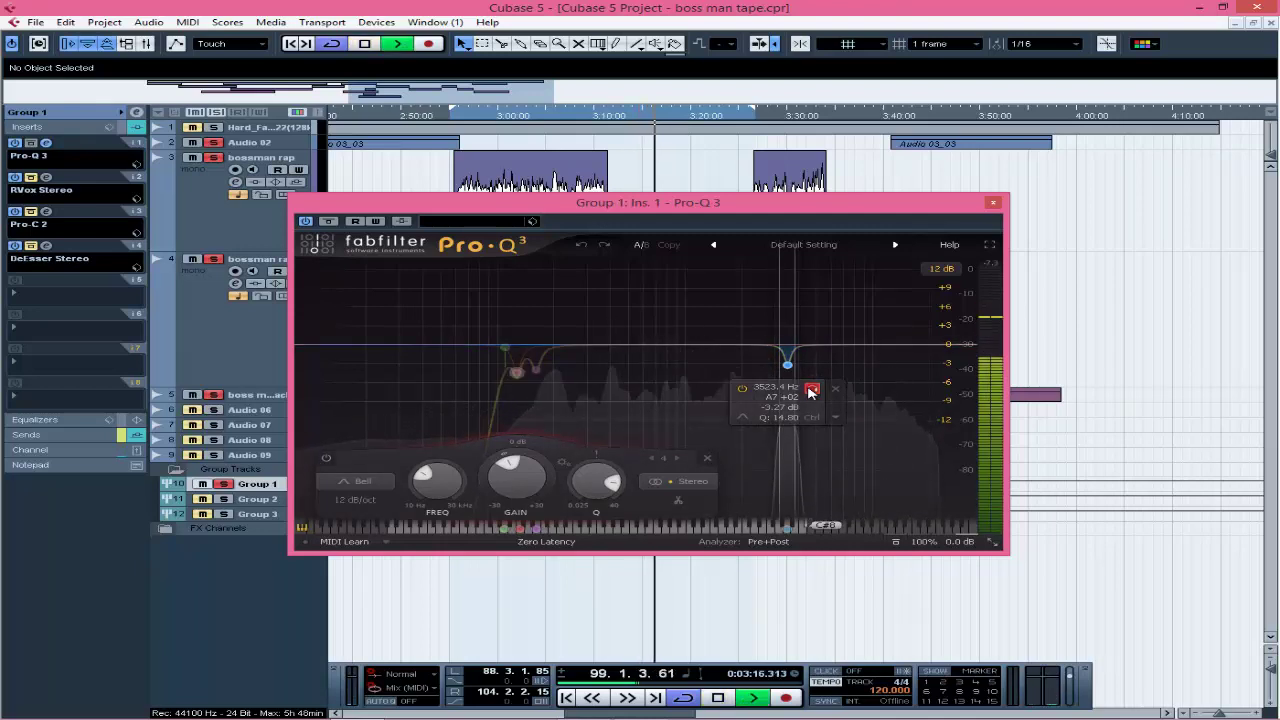
click(811, 390)
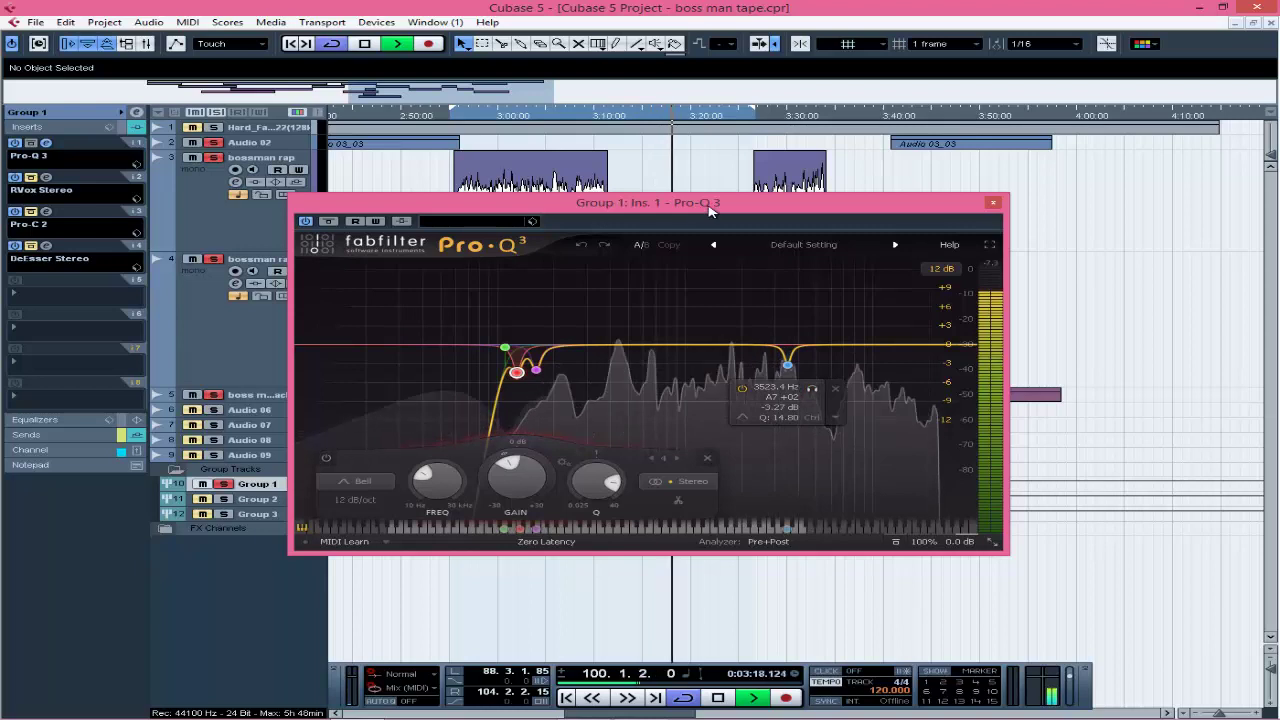
- Compare the playing Group 1 vocals with Pro-Q 3 switched off and back on, and stop playback
click(307, 221)
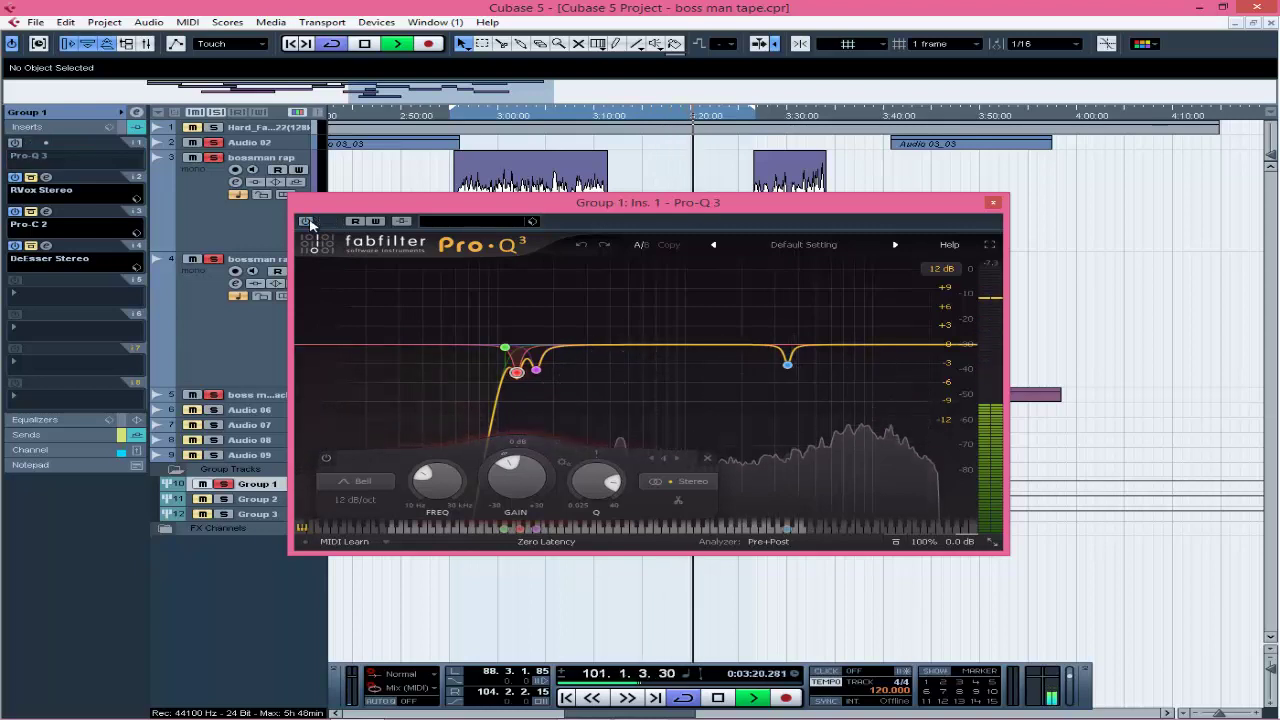
click(307, 221)
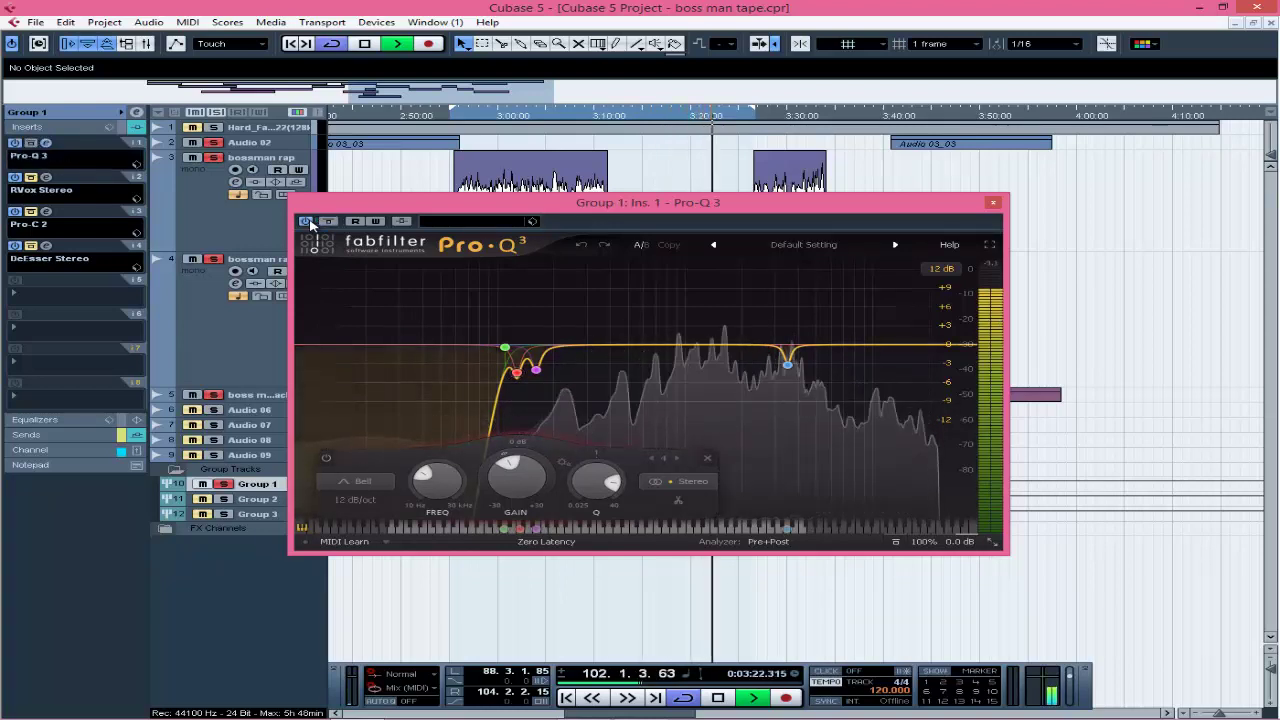
key(space)
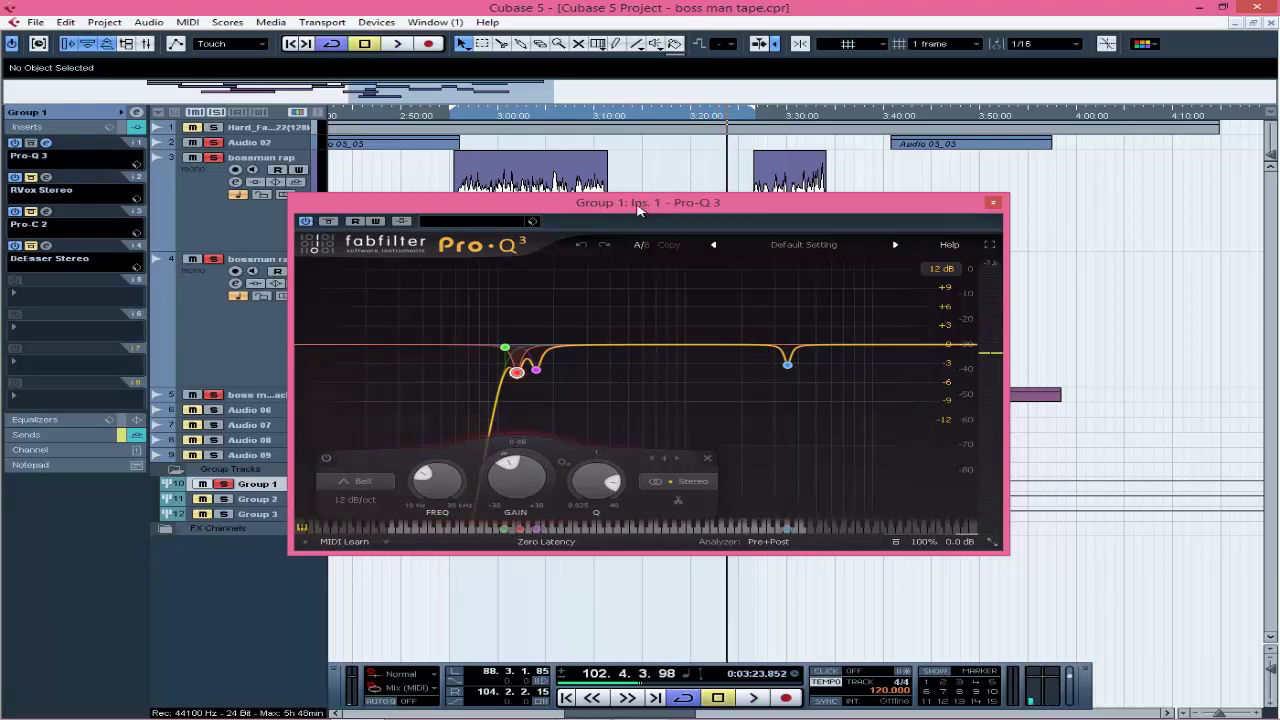
- Close the Pro-Q 3 editor, and take Group 1's RVox Stereo insert out of bypass with its editor open
mouse_move(467, 393)
mouse_move(786, 330)
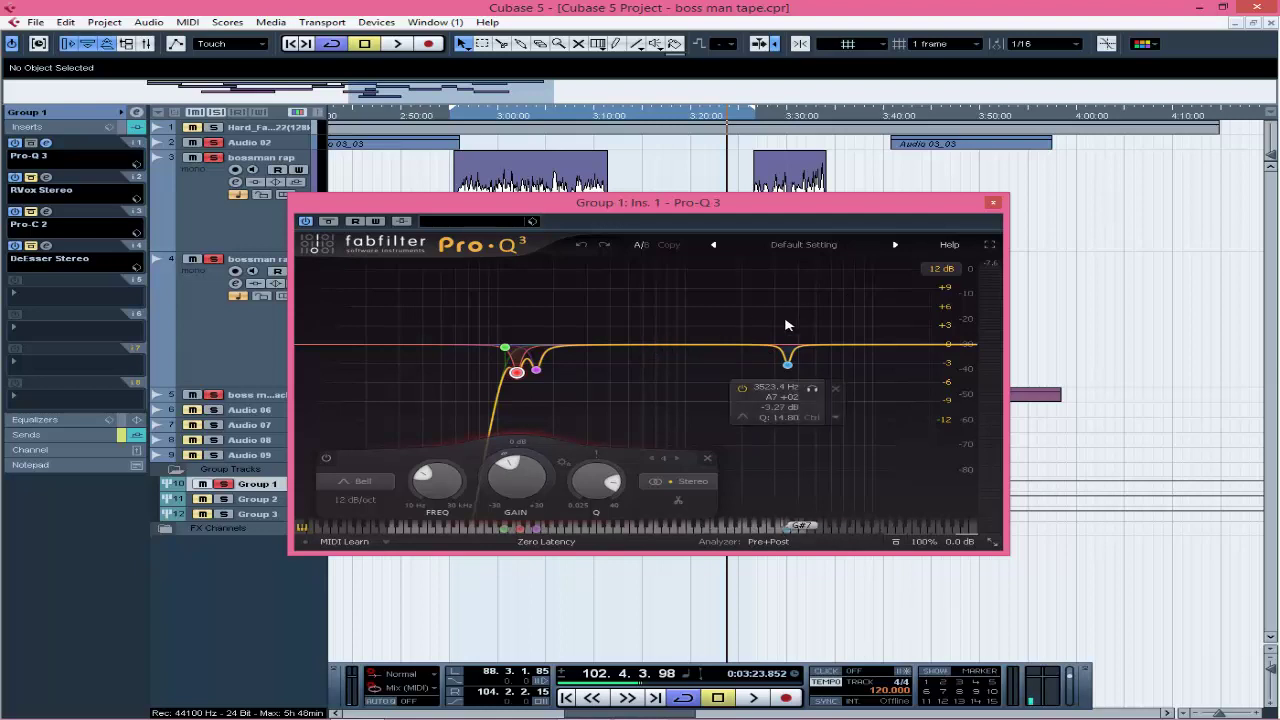
click(992, 205)
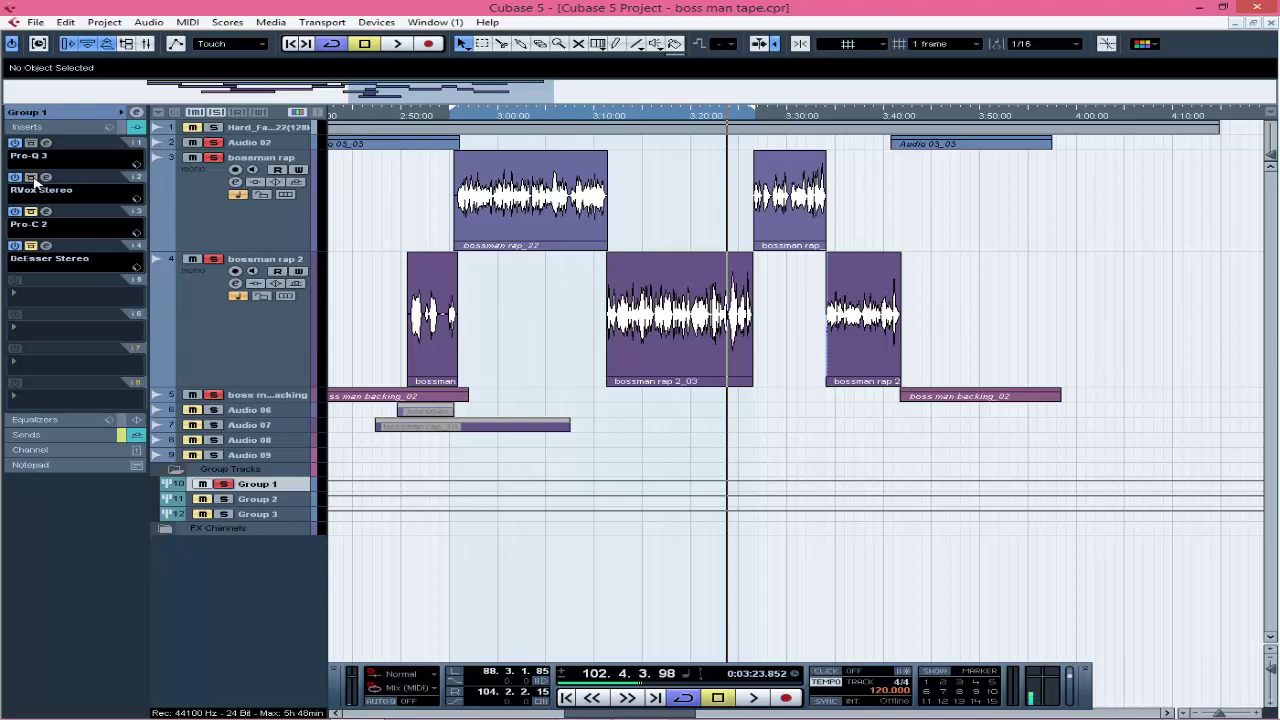
click(46, 177)
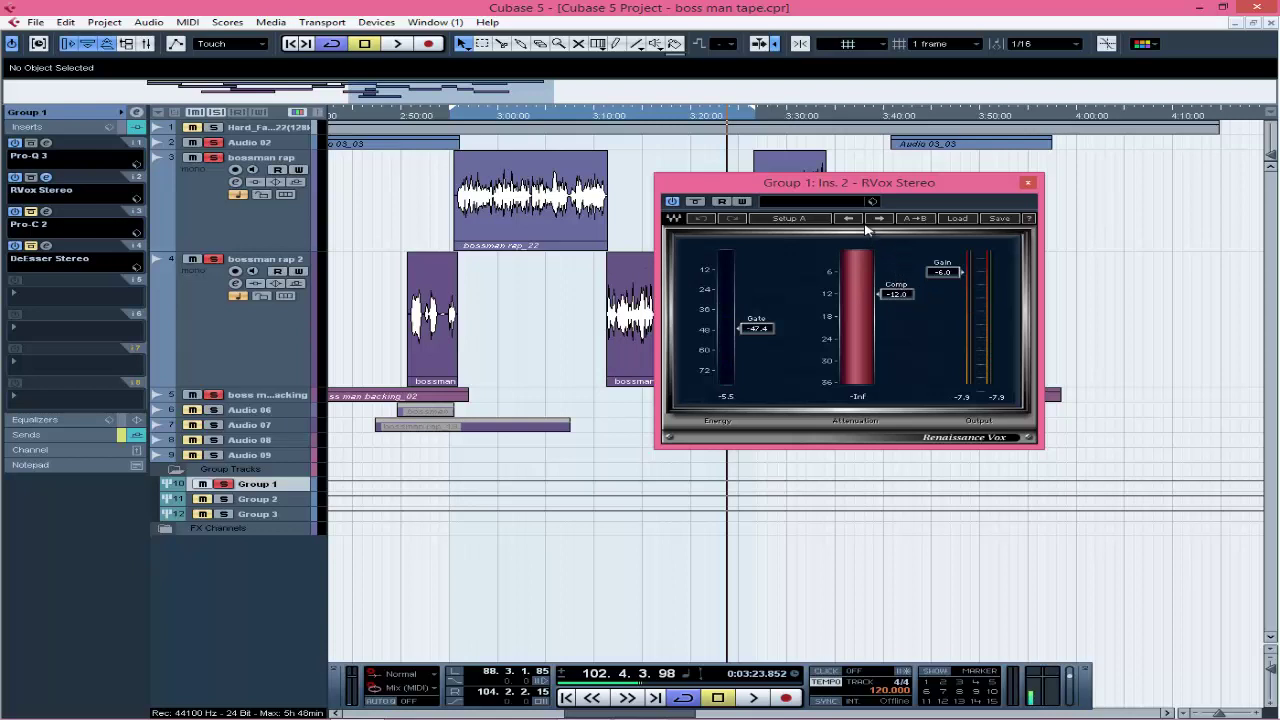
drag(853, 192, 955, 191)
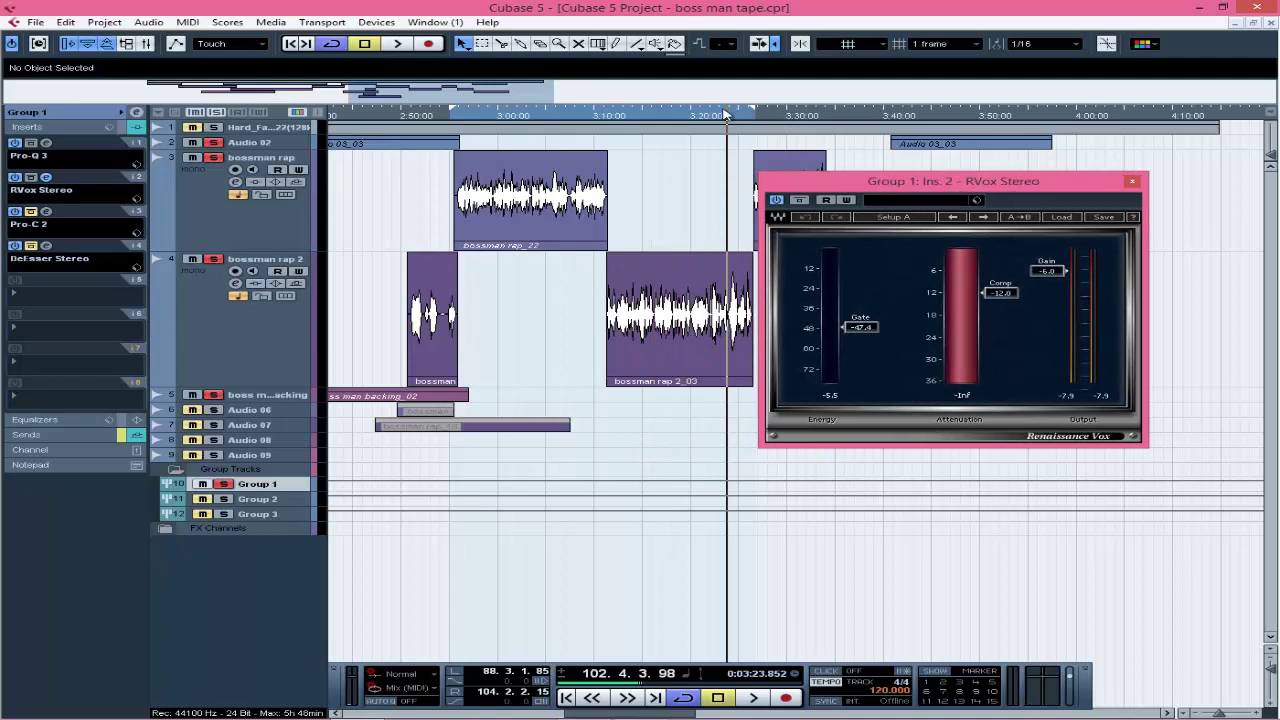
- Magnify and select the bossman rap 2_03 clip to examine its vocal peaks, keeping the RVox window clear of the waveform
click(684, 116)
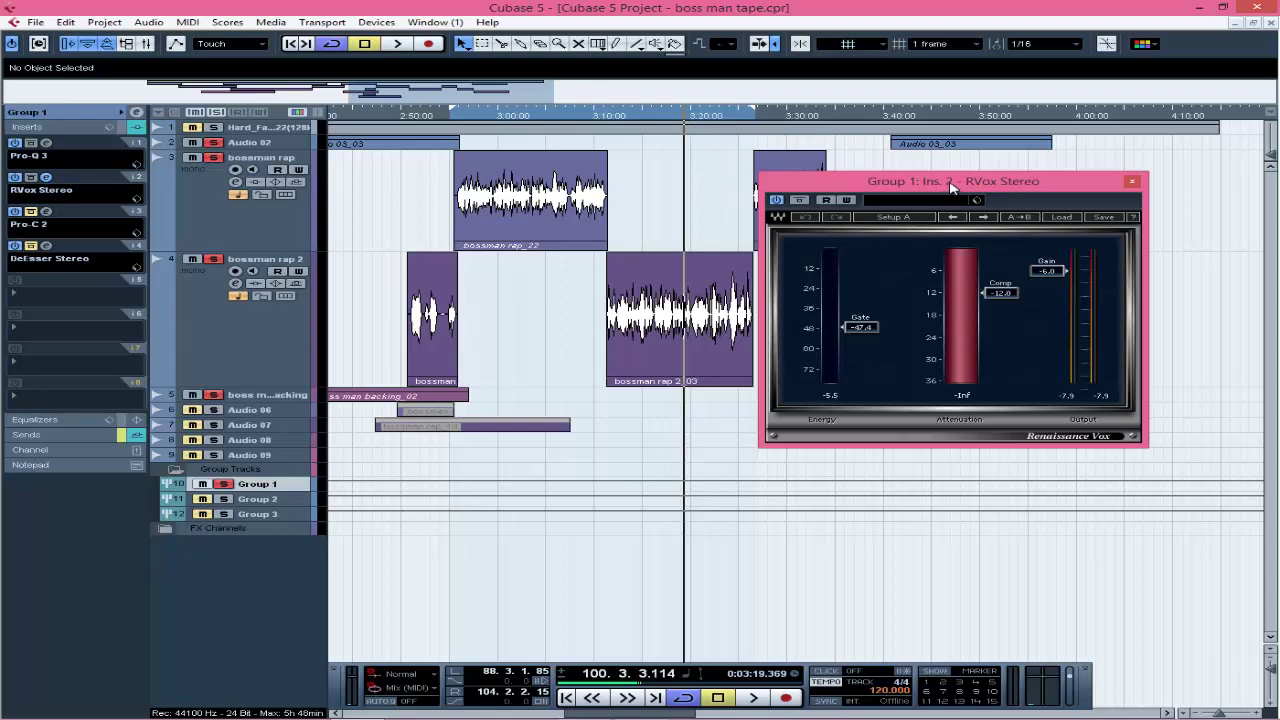
drag(950, 182, 940, 268)
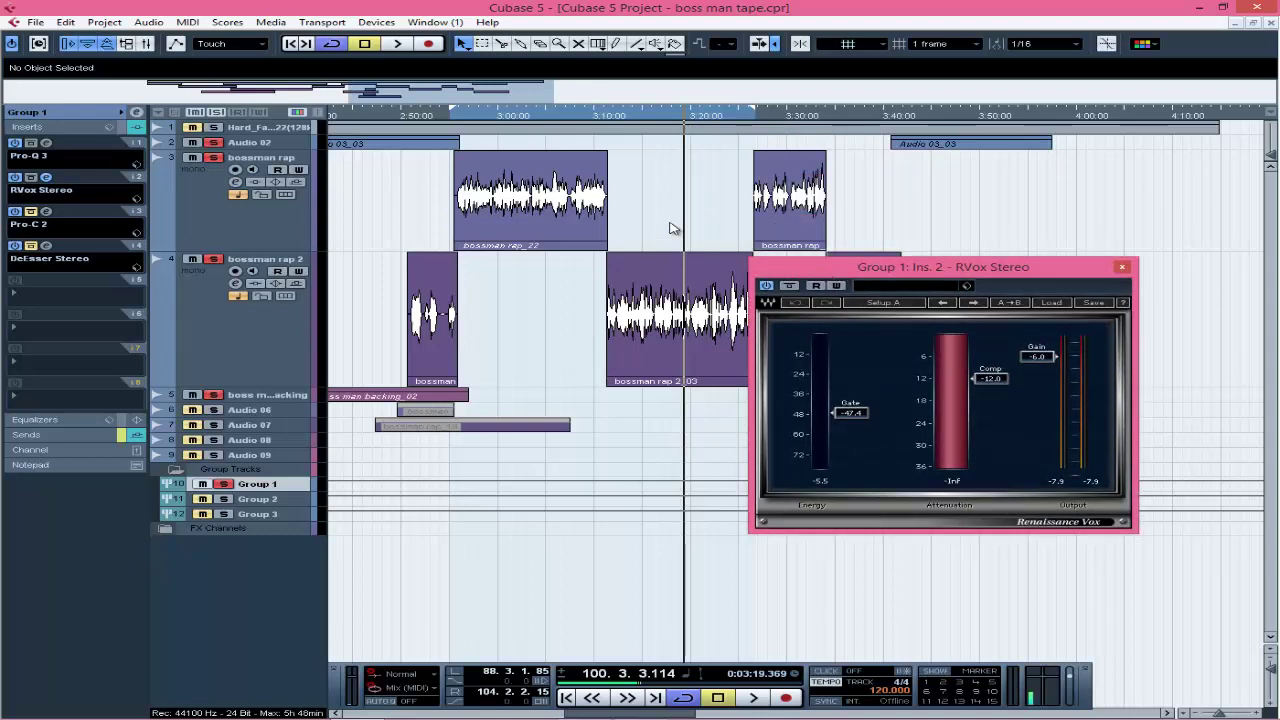
key(h)
key(h)
key(h)
key(h)
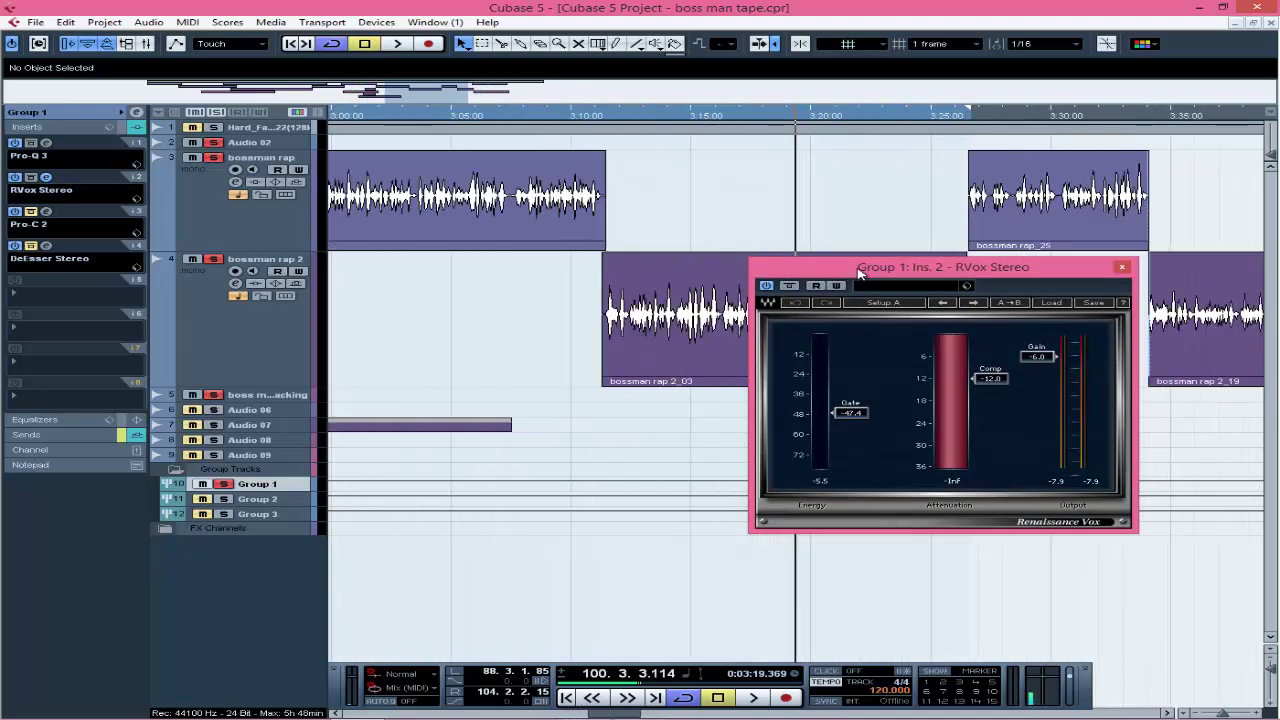
drag(819, 273, 448, 382)
key(h)
key(h)
key(h)
key(h)
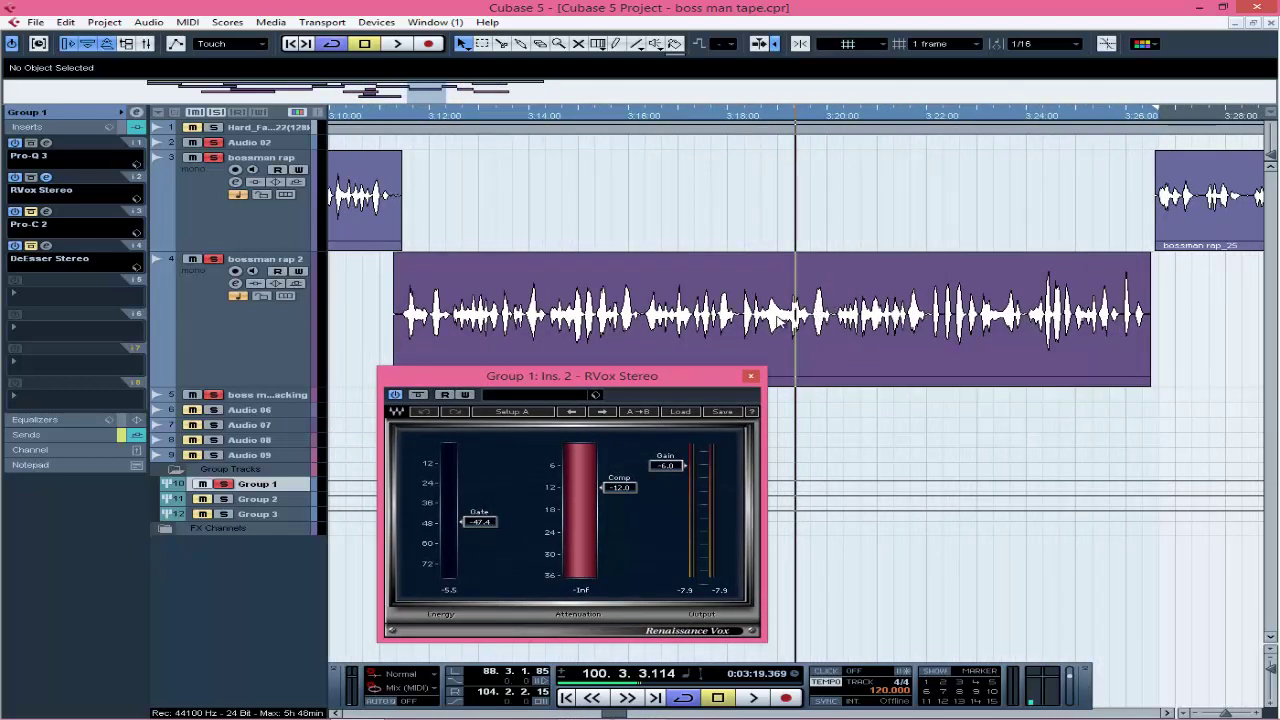
click(975, 119)
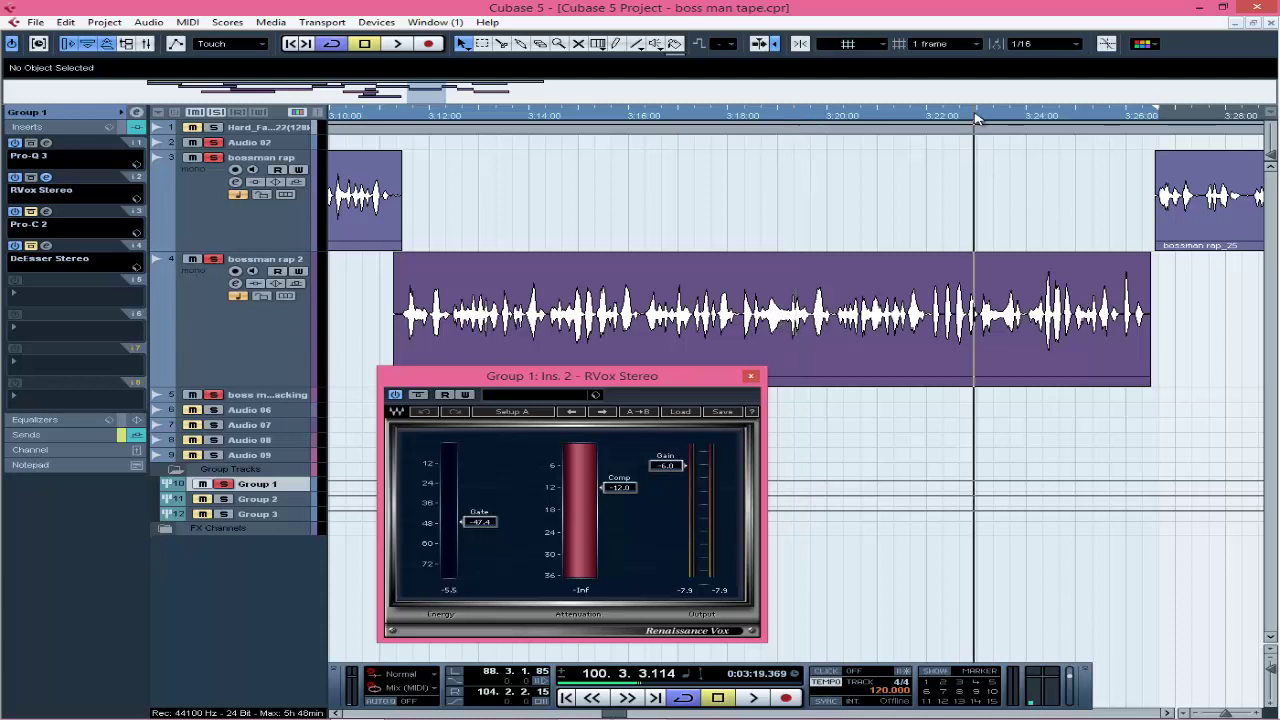
click(1001, 318)
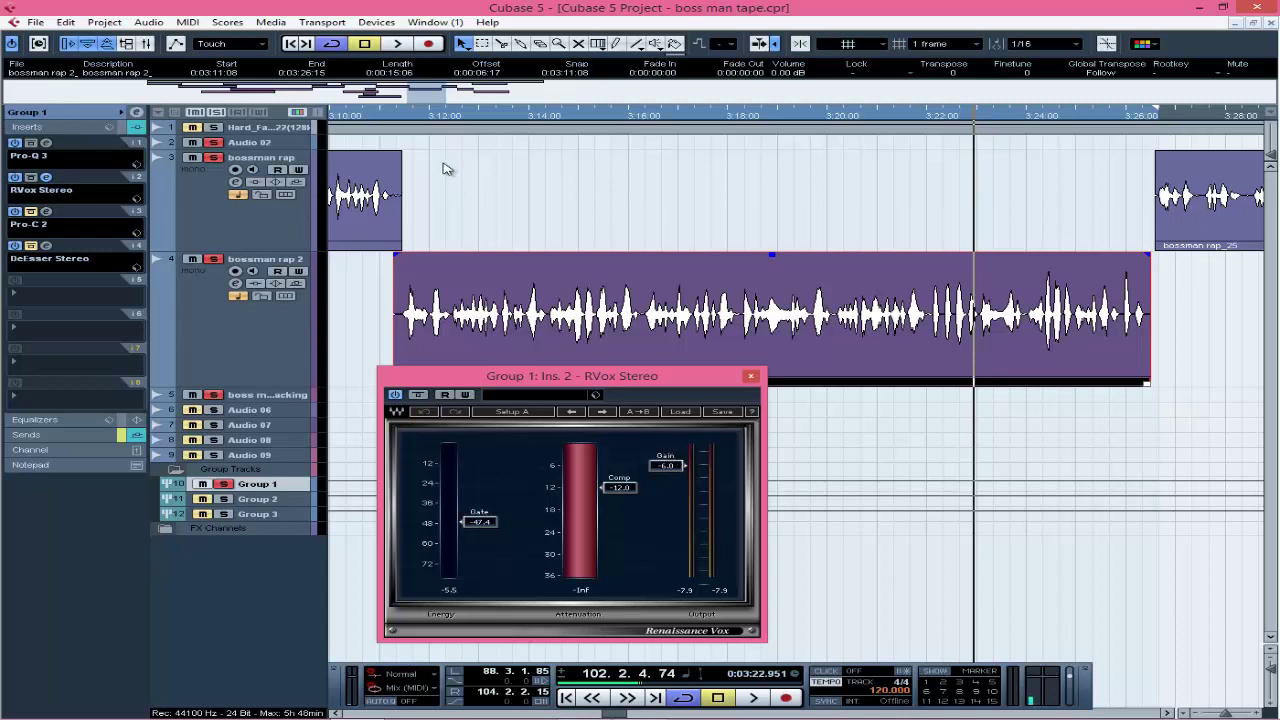
- Play the bossman rap 2_03 clip from about 3:11 with RVox on, switching RVox off partway through
click(390, 112)
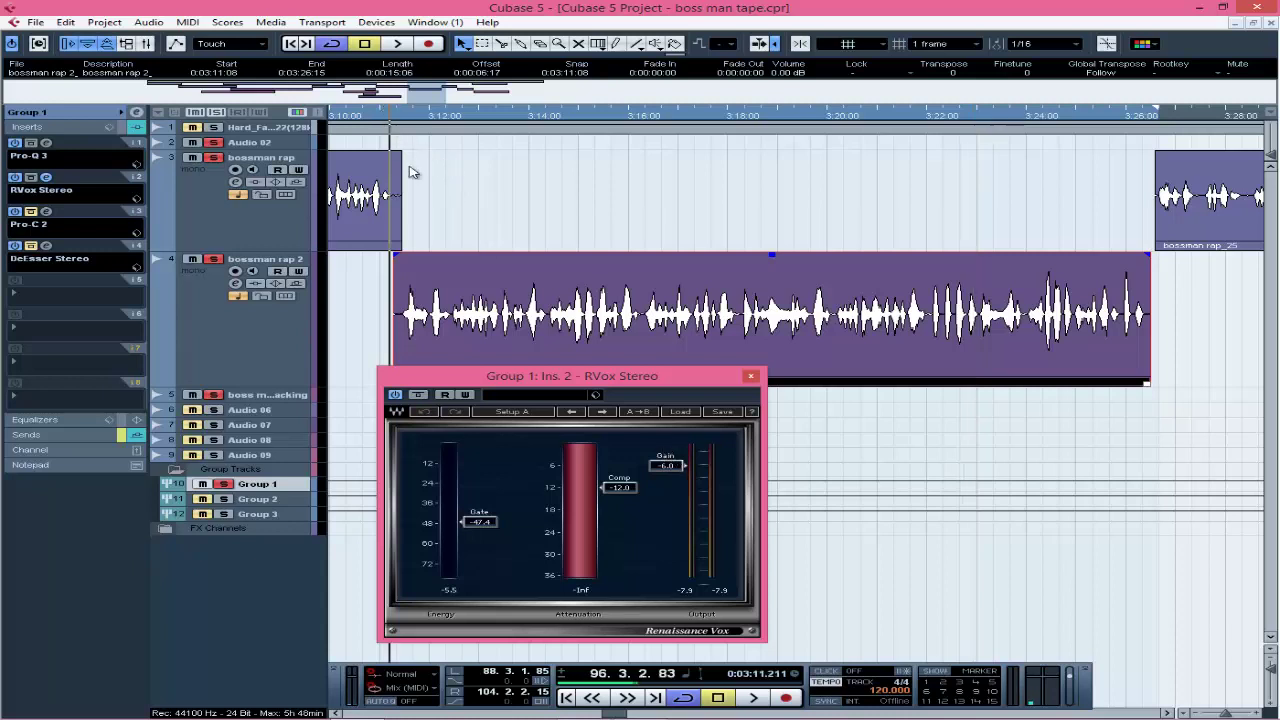
key(space)
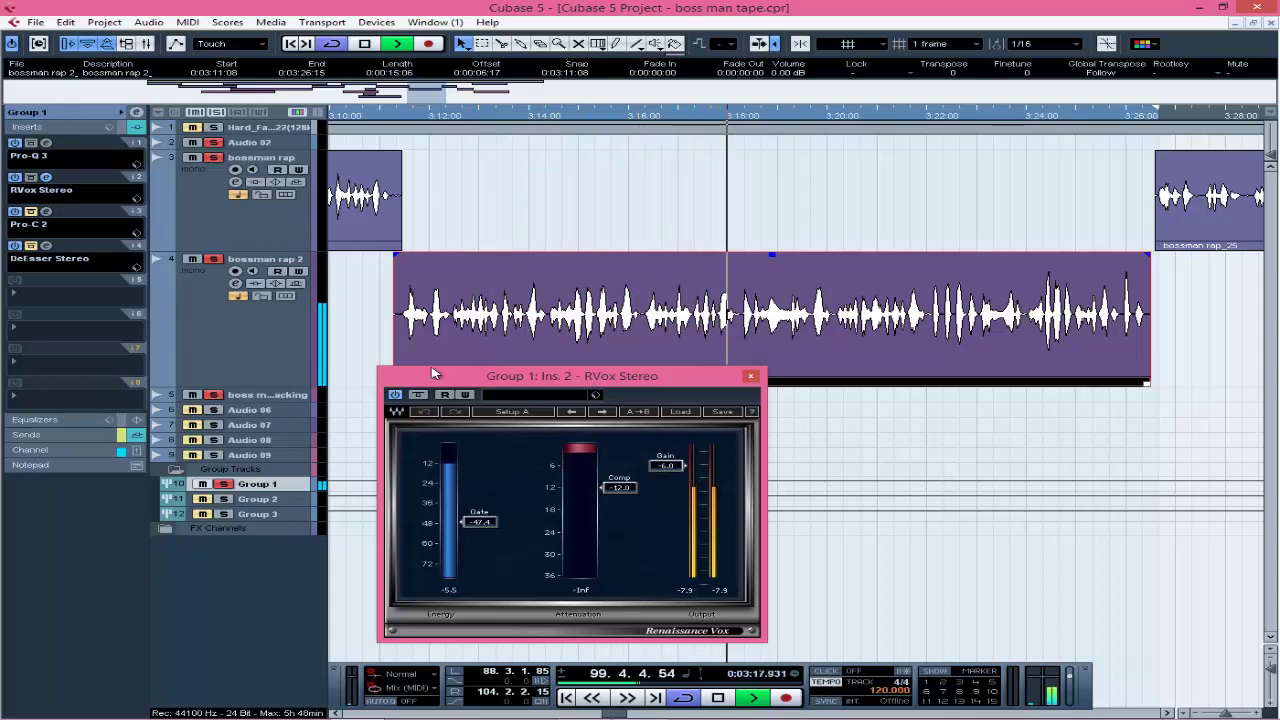
click(395, 394)
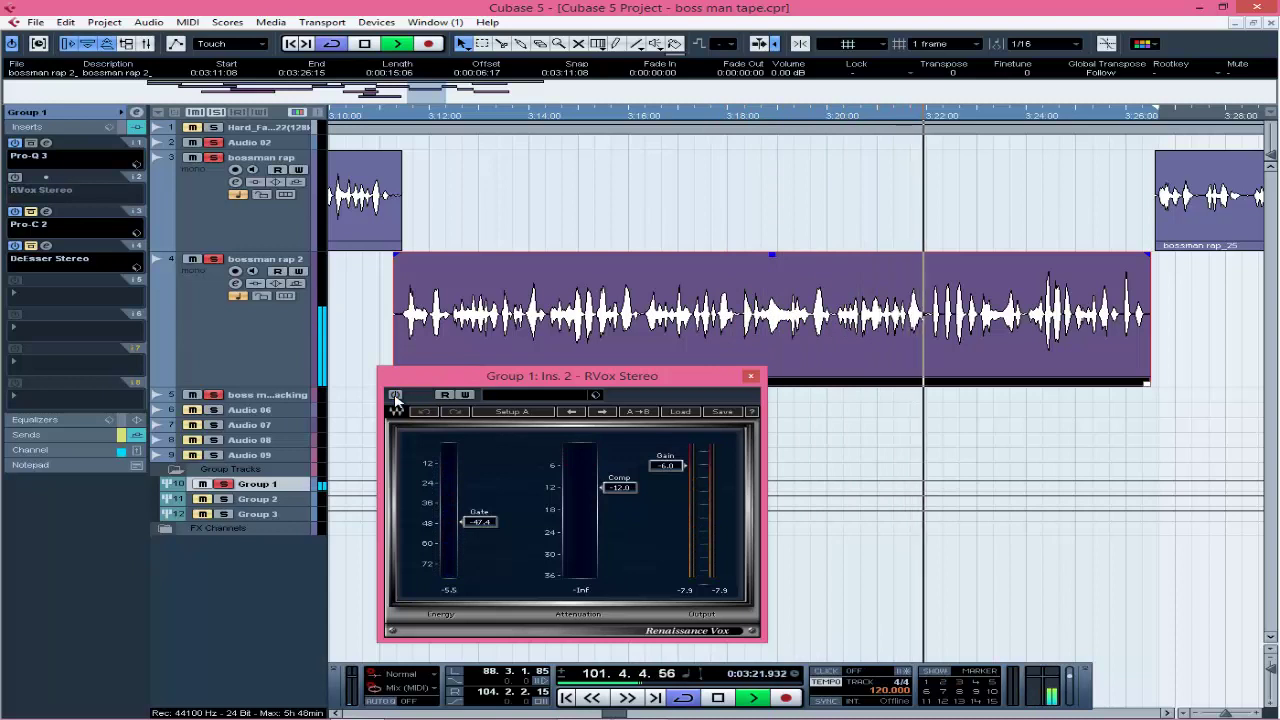
key(space)
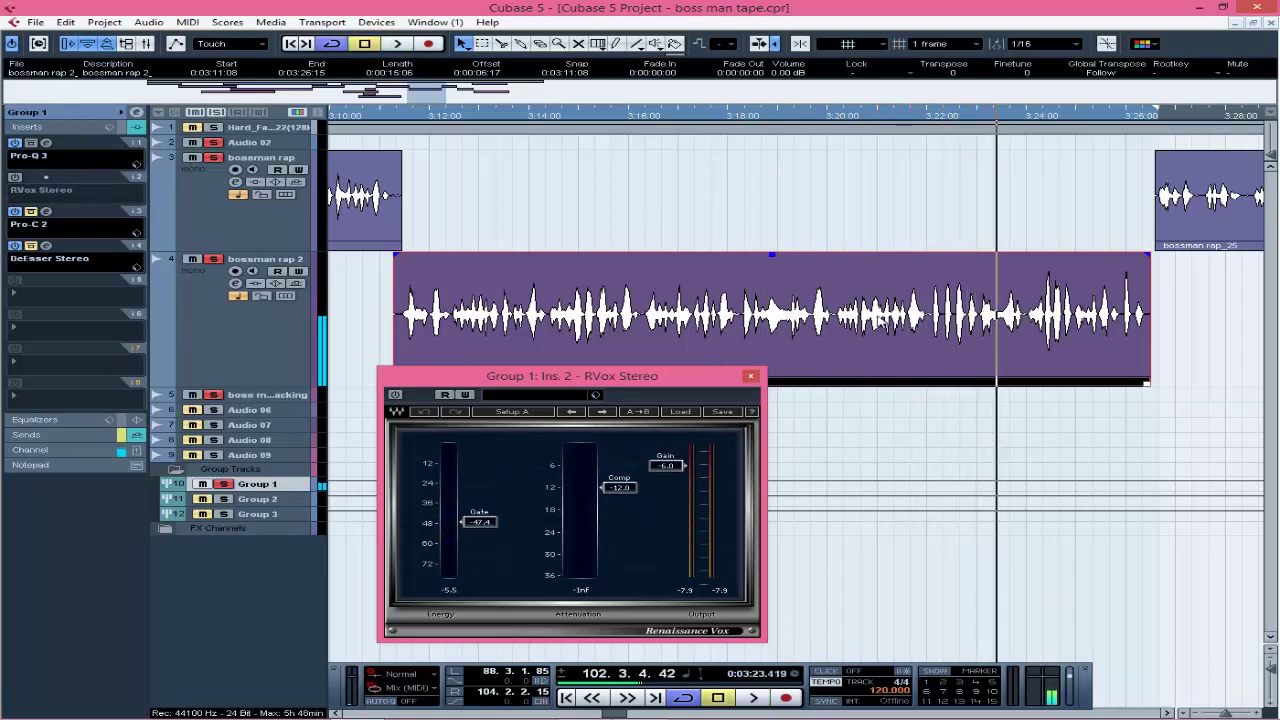
- Replay the end of the bossman rap 2_03 clip from about 3:21 and 3:23 with RVox off
click(892, 115)
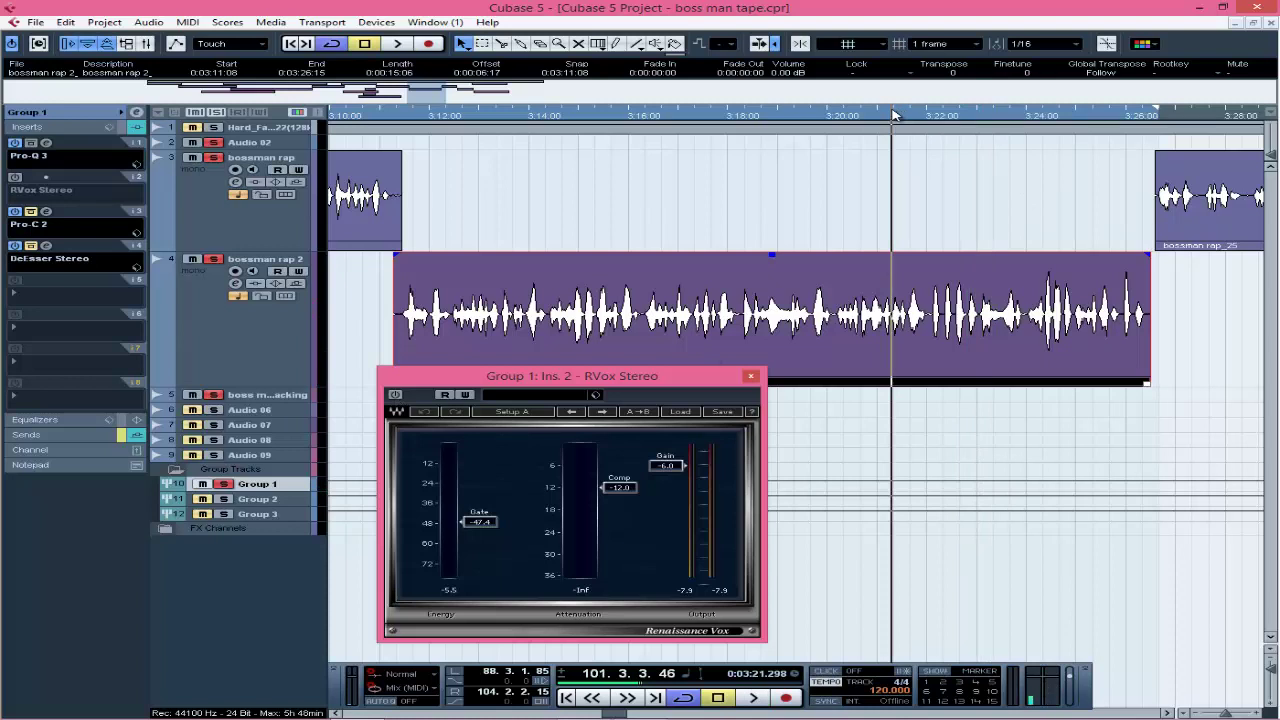
key(space)
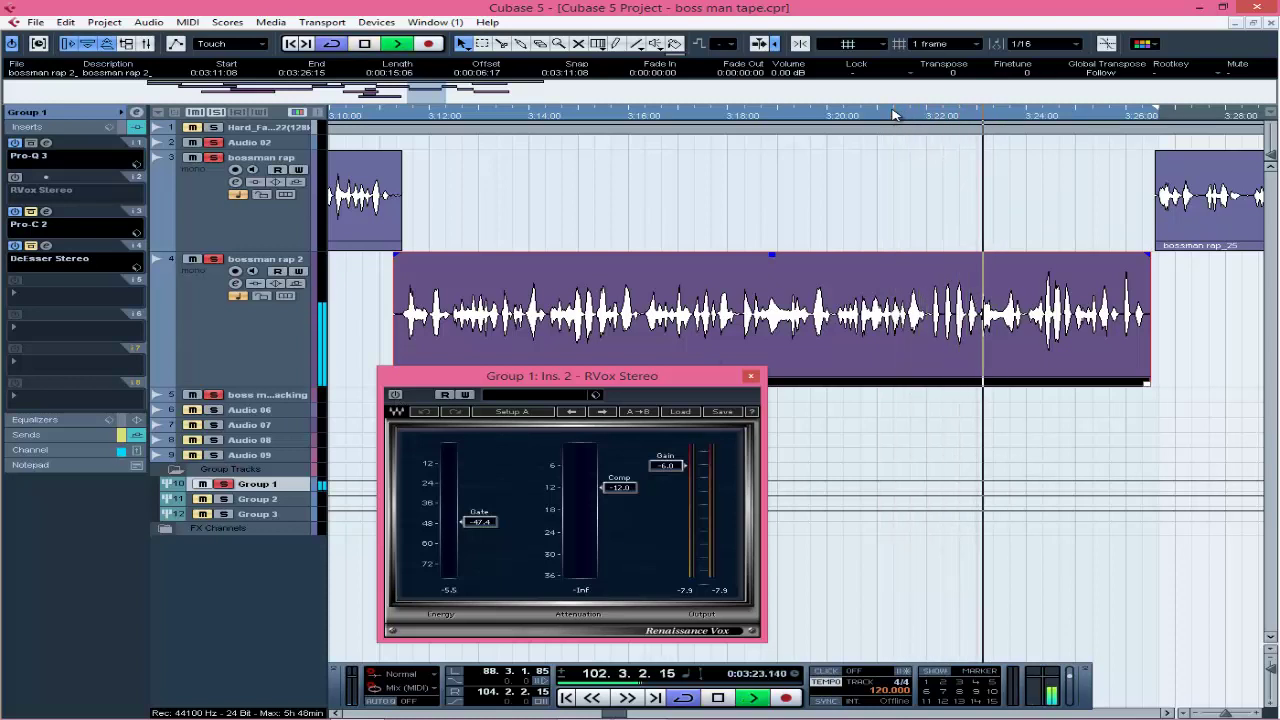
key(space)
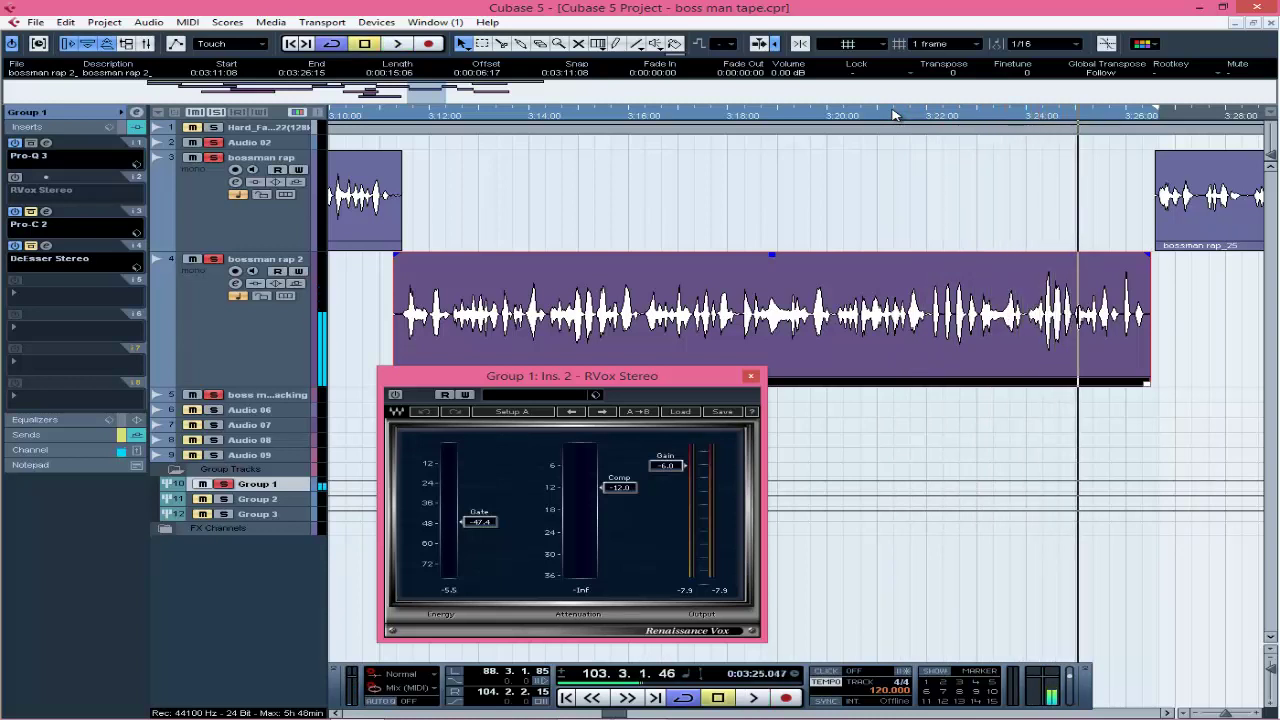
click(1014, 119)
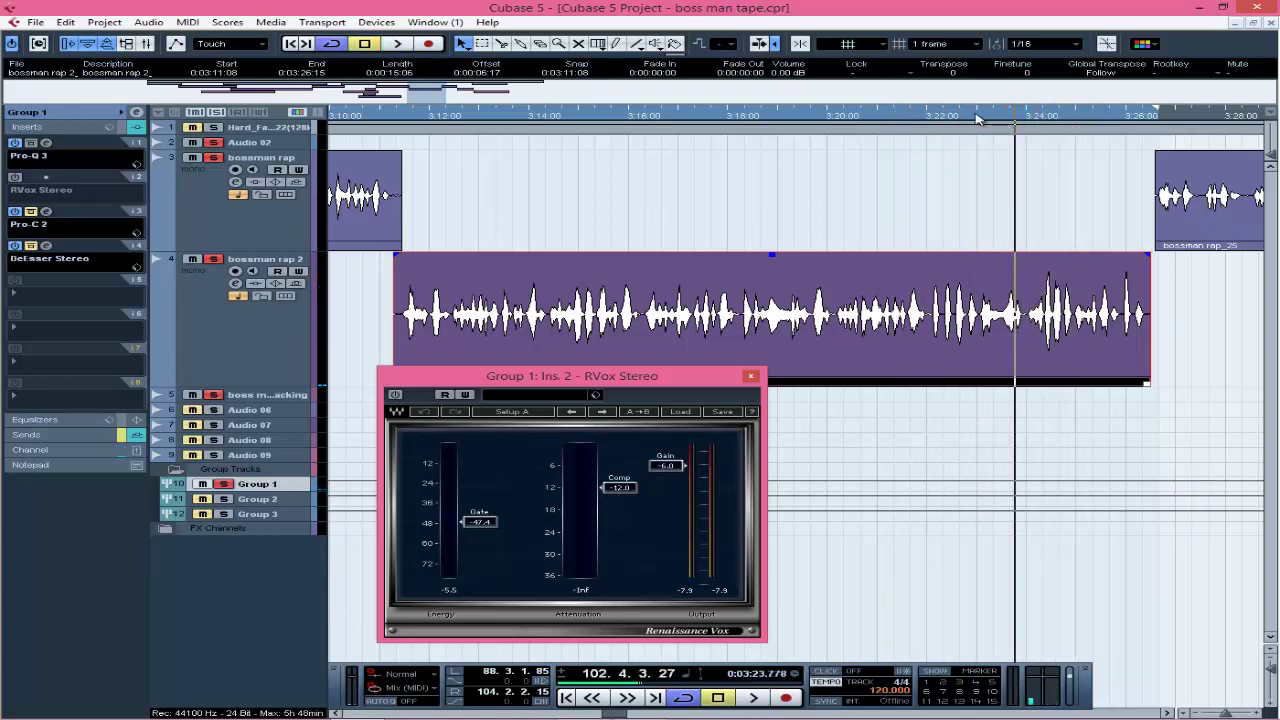
click(976, 120)
key(space)
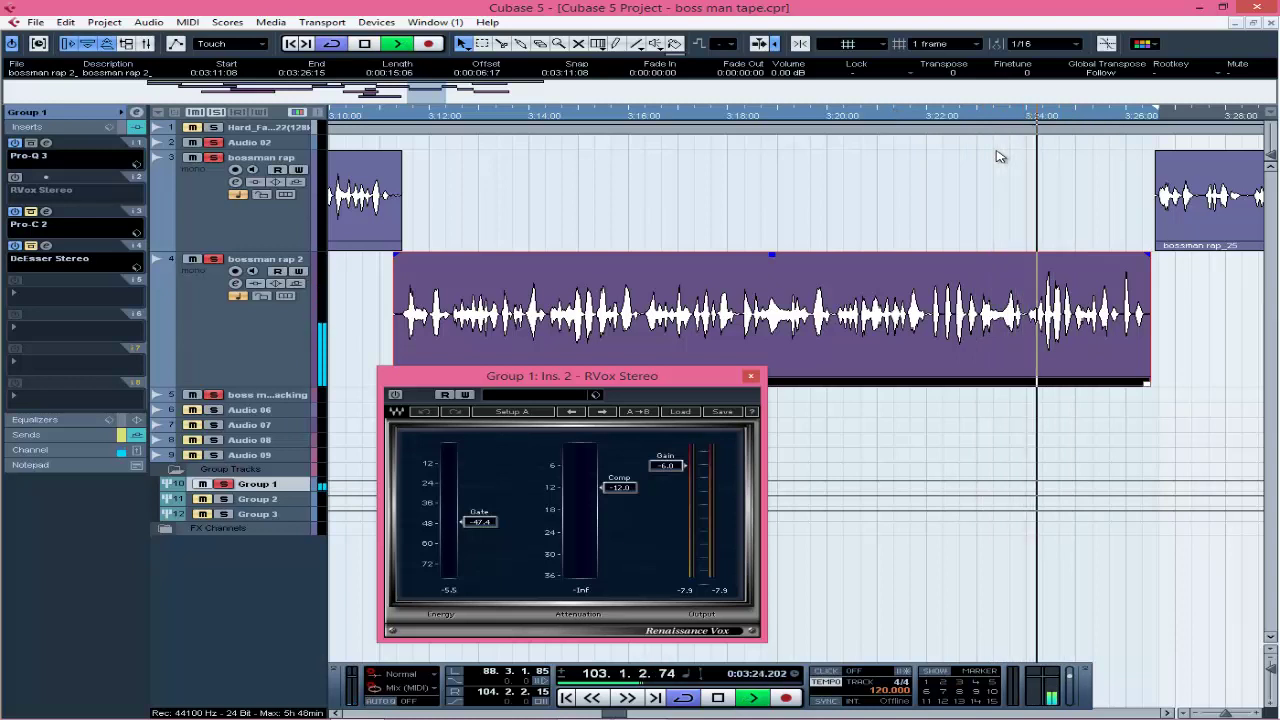
key(space)
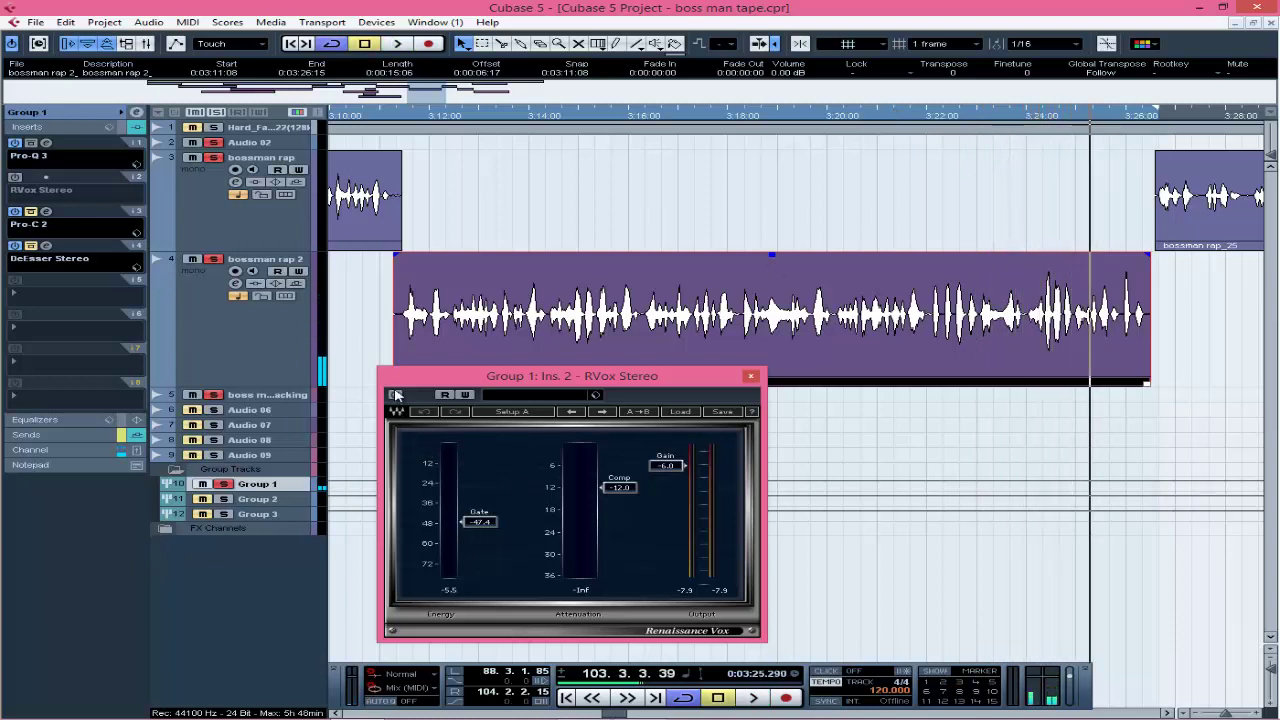
- Switch RVox back on and replay the same passage from about 3:23 to hear its compression
click(395, 394)
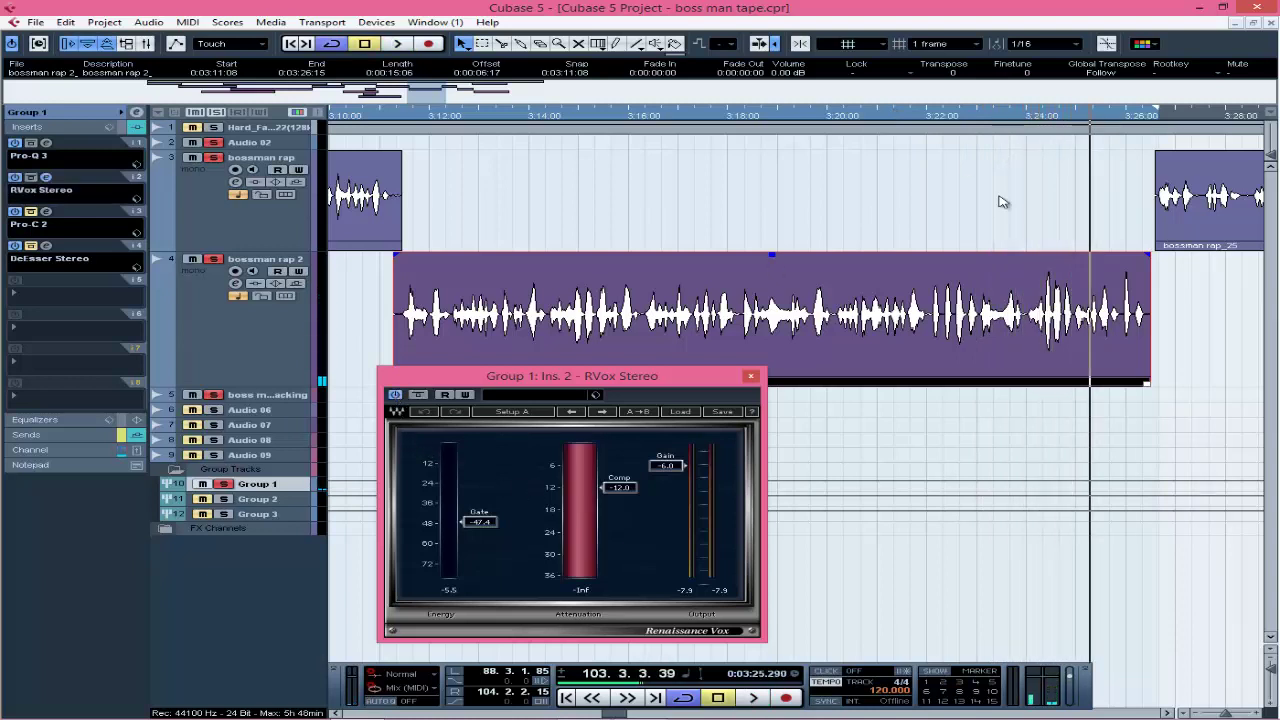
click(988, 120)
key(space)
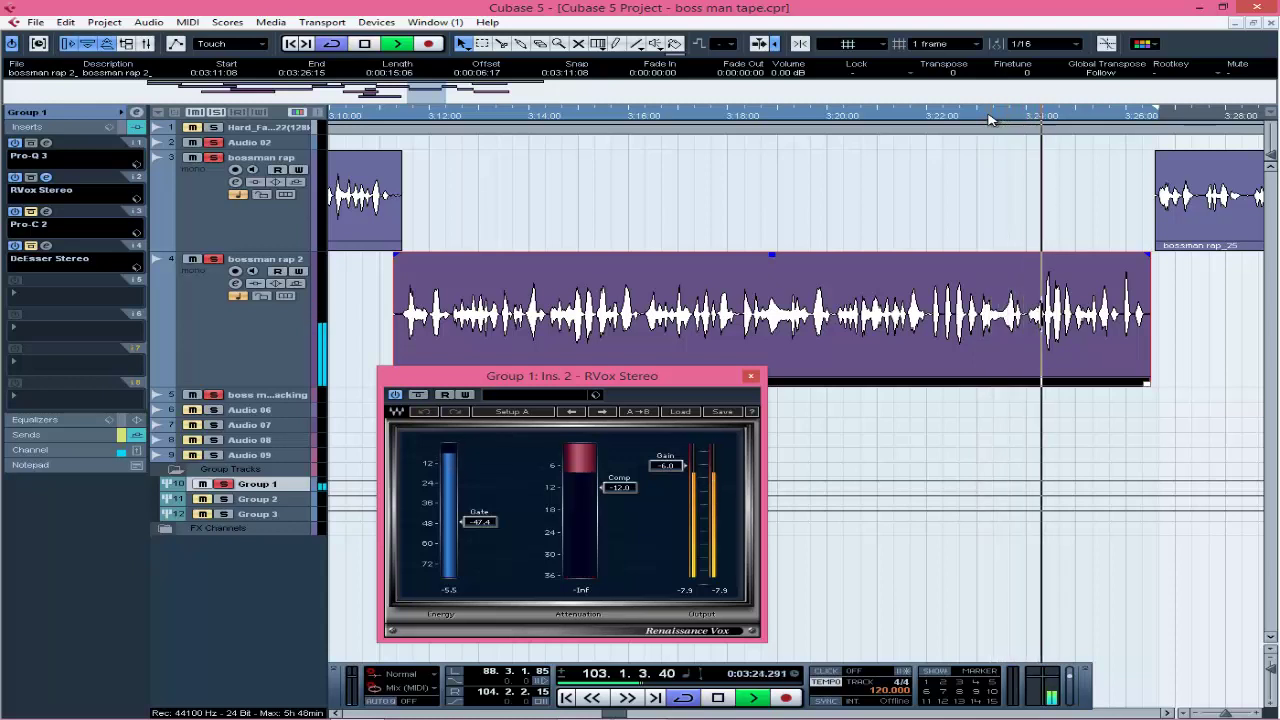
click(978, 120)
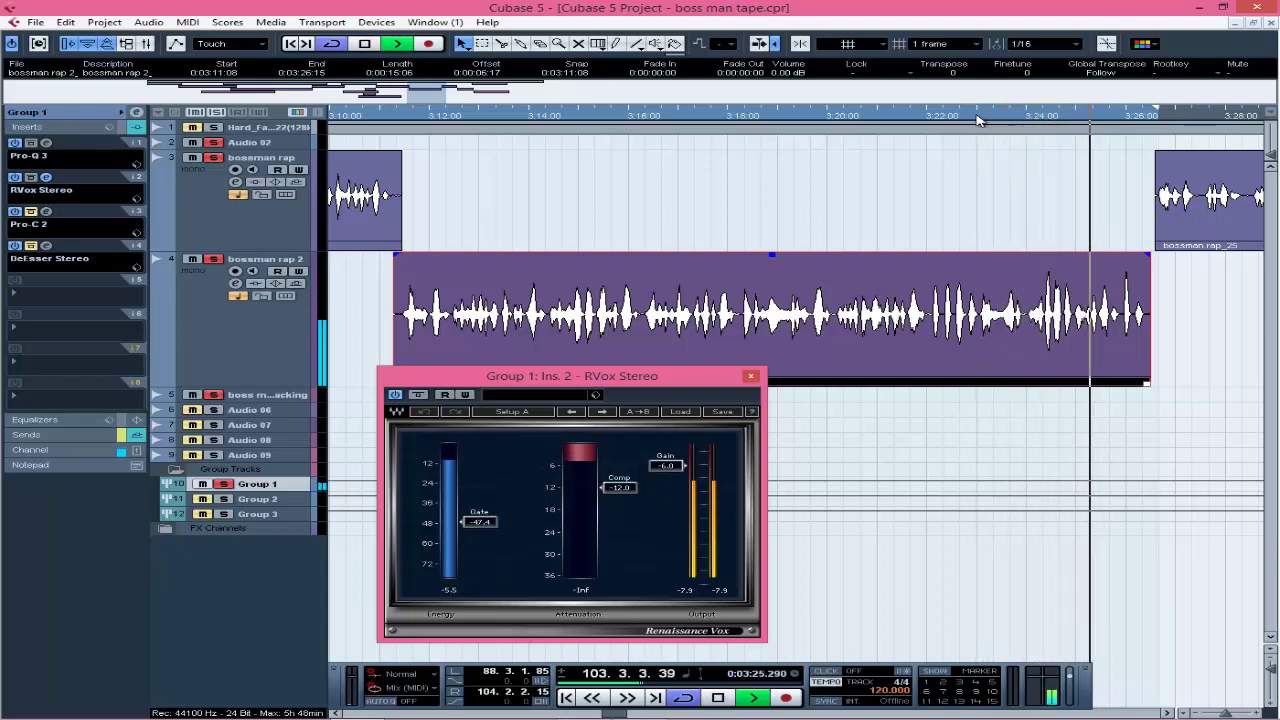
key(space)
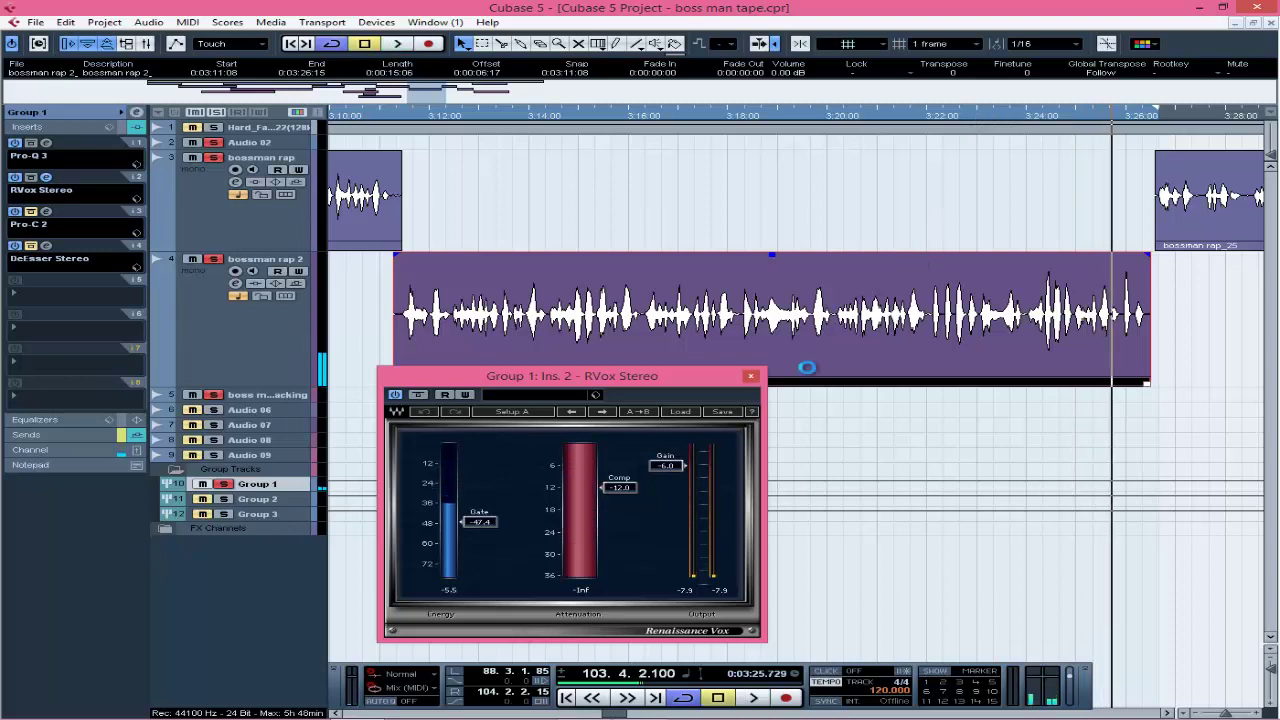
- Close the RVox editor, and take Group 1's Pro-C 2 insert out of bypass with its editor open
click(751, 376)
click(853, 414)
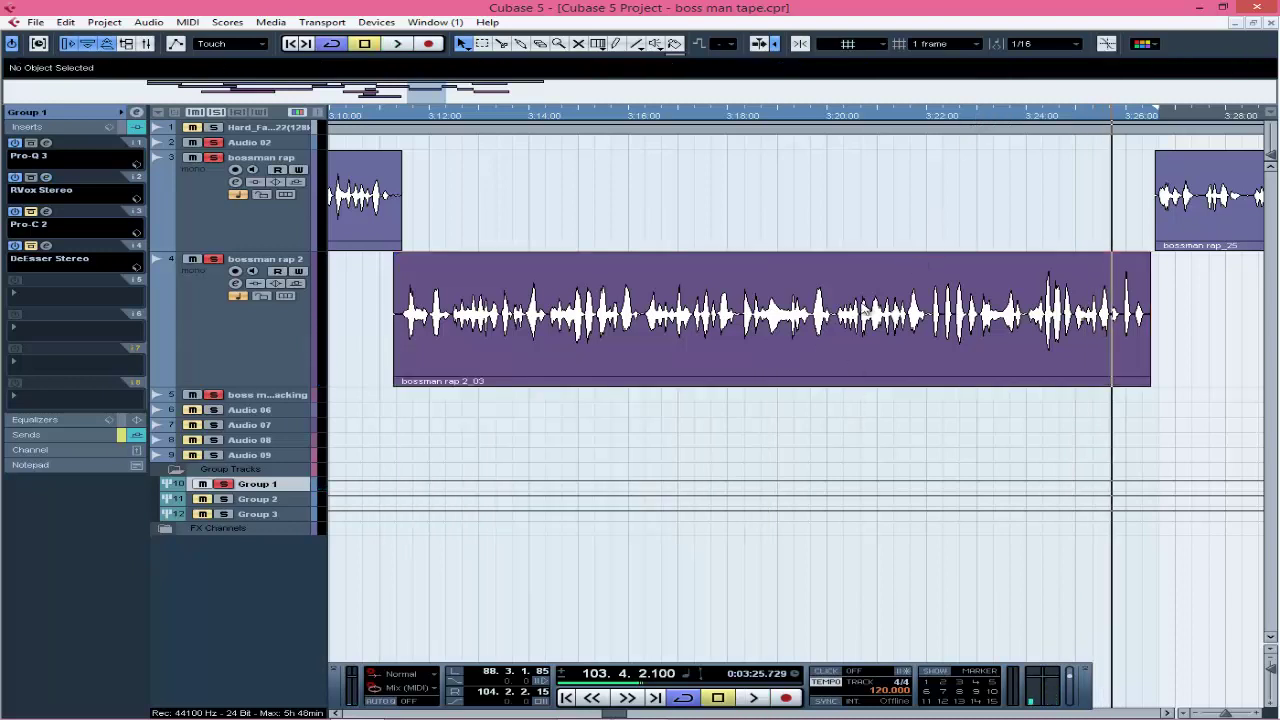
click(46, 212)
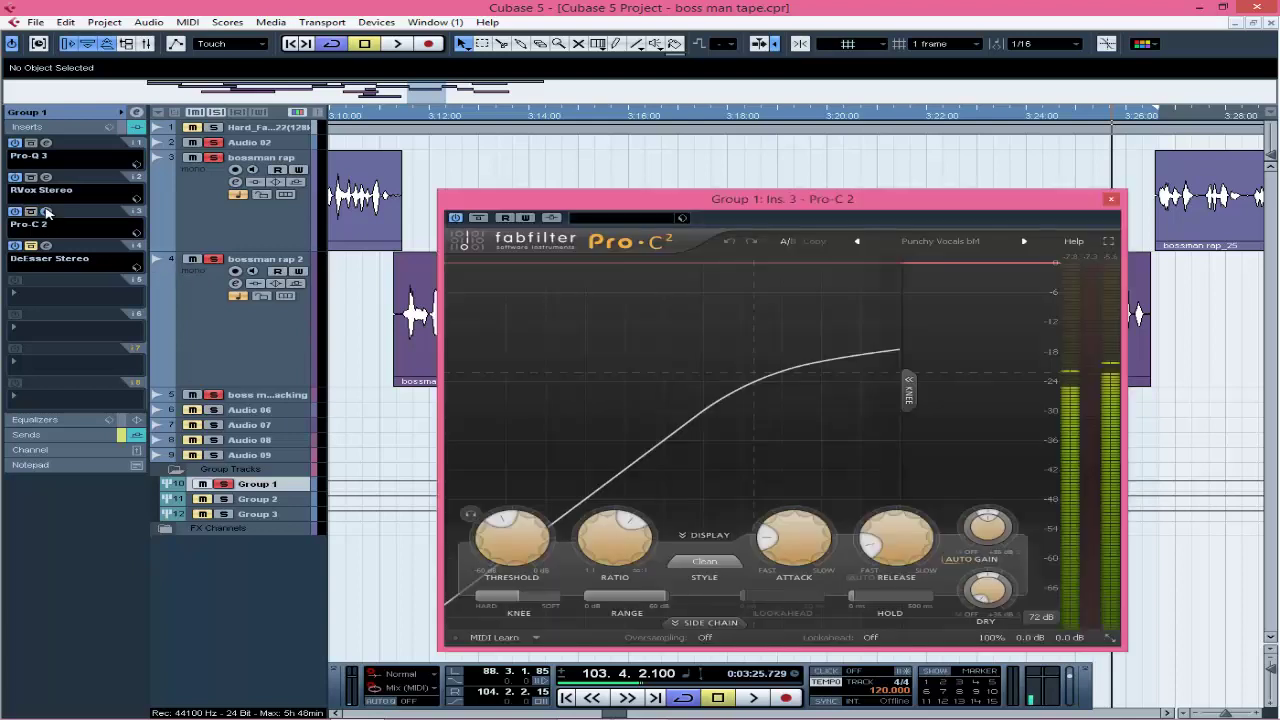
drag(854, 209, 851, 176)
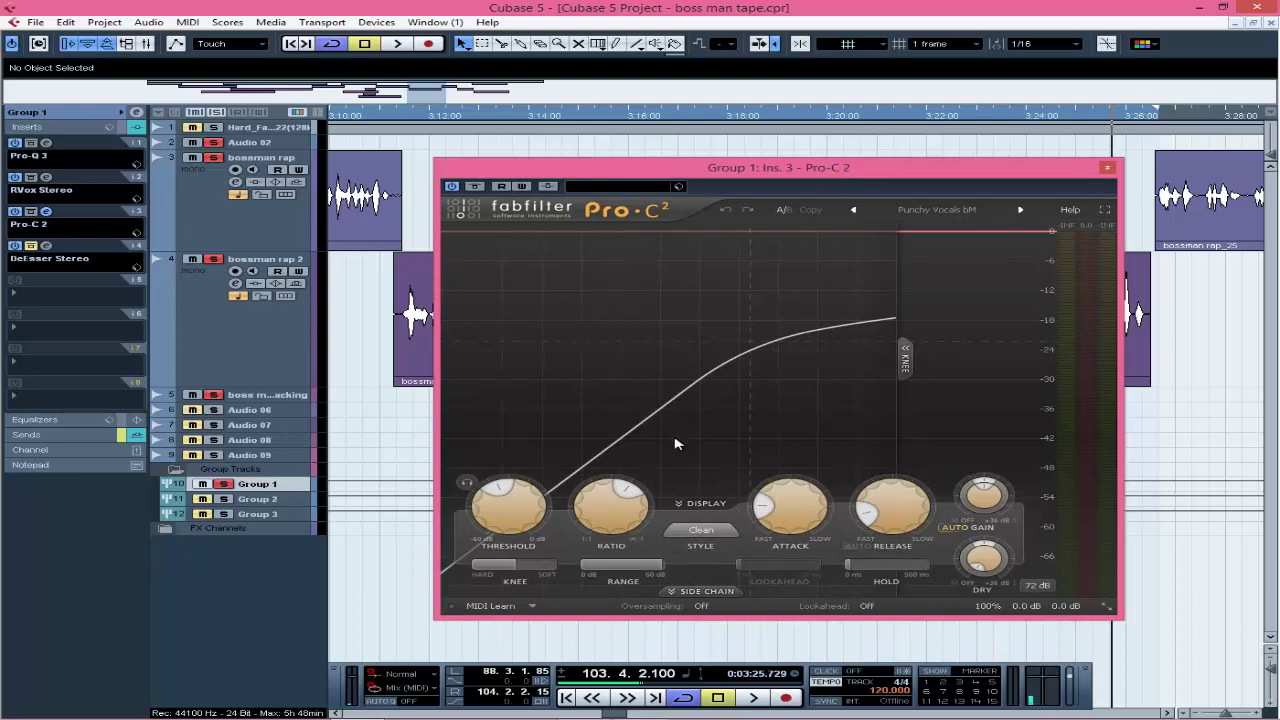
- Play the bossman rap 2_03 clip from about 3:11 with Pro-C 2 on, and replay it with Pro-C 2 switched off
mouse_move(505, 493)
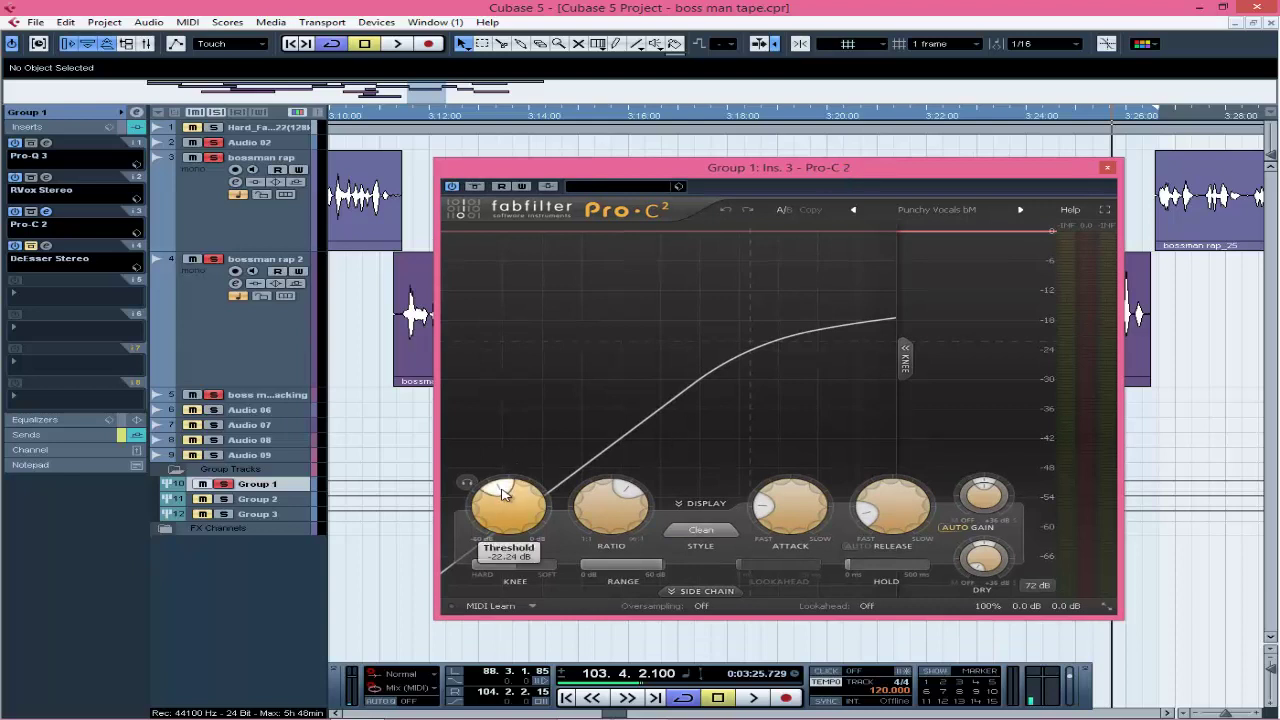
click(408, 117)
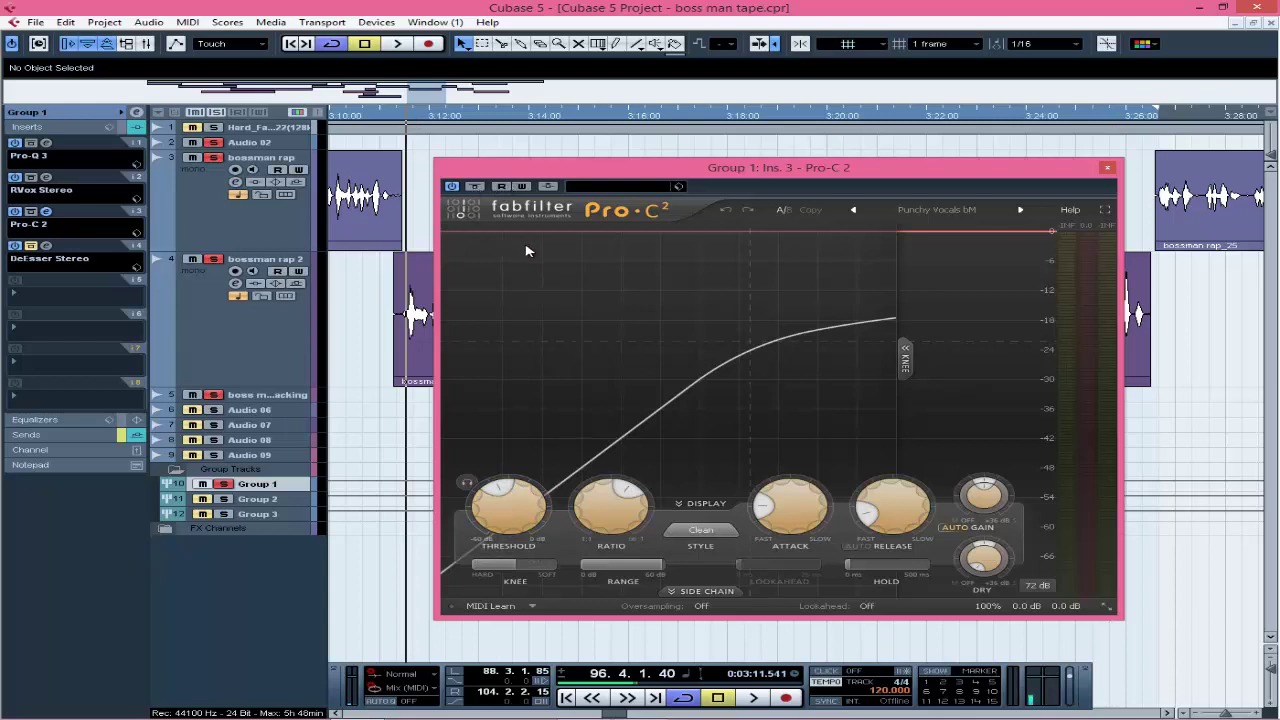
key(space)
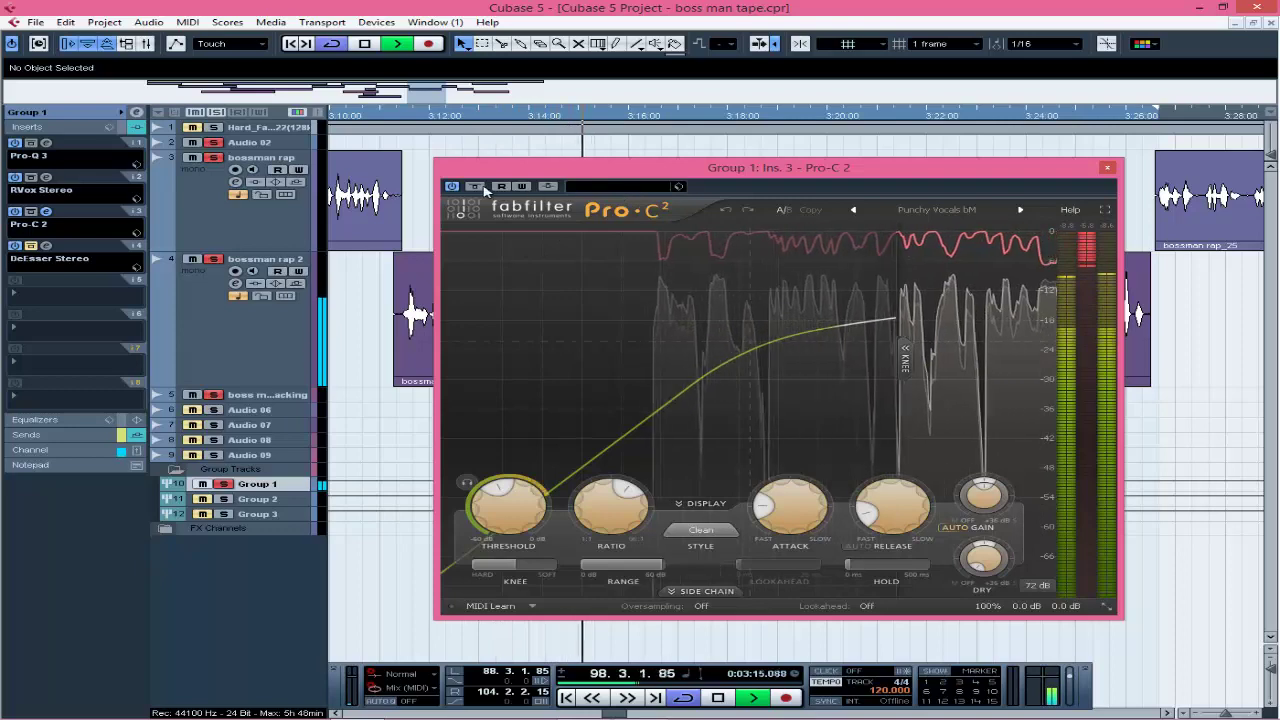
click(452, 186)
key(space)
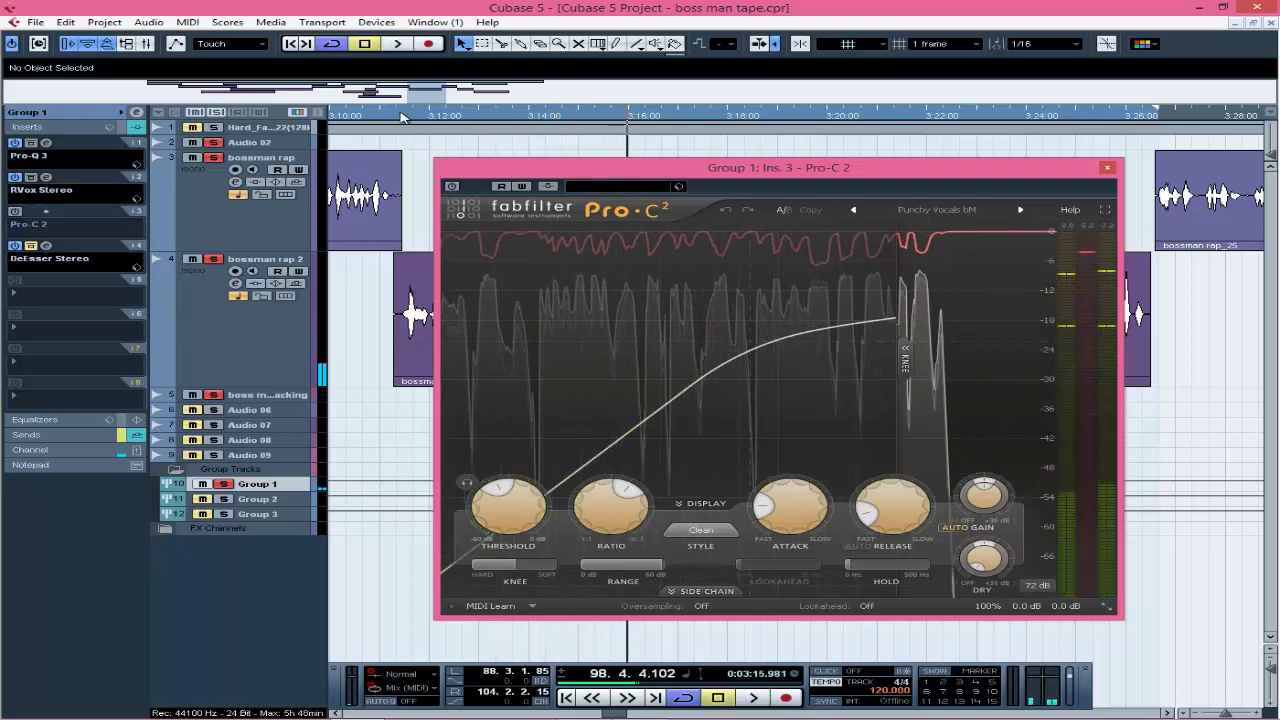
key(space)
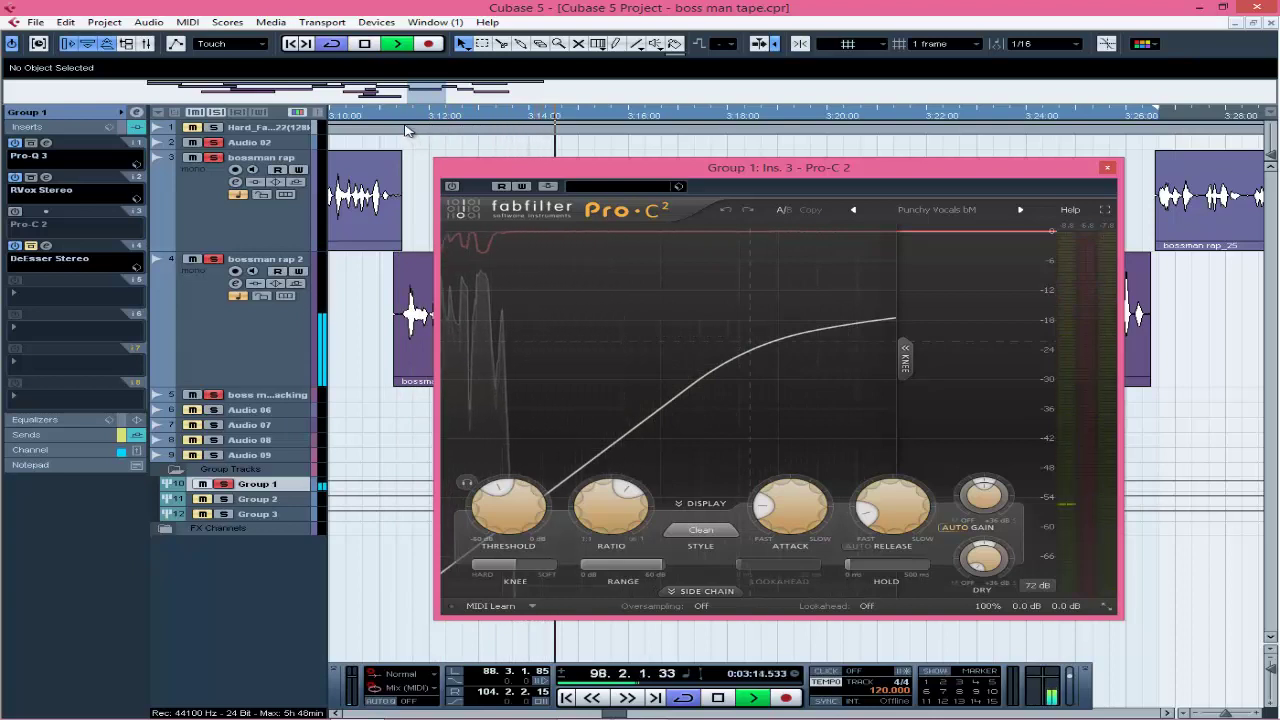
key(space)
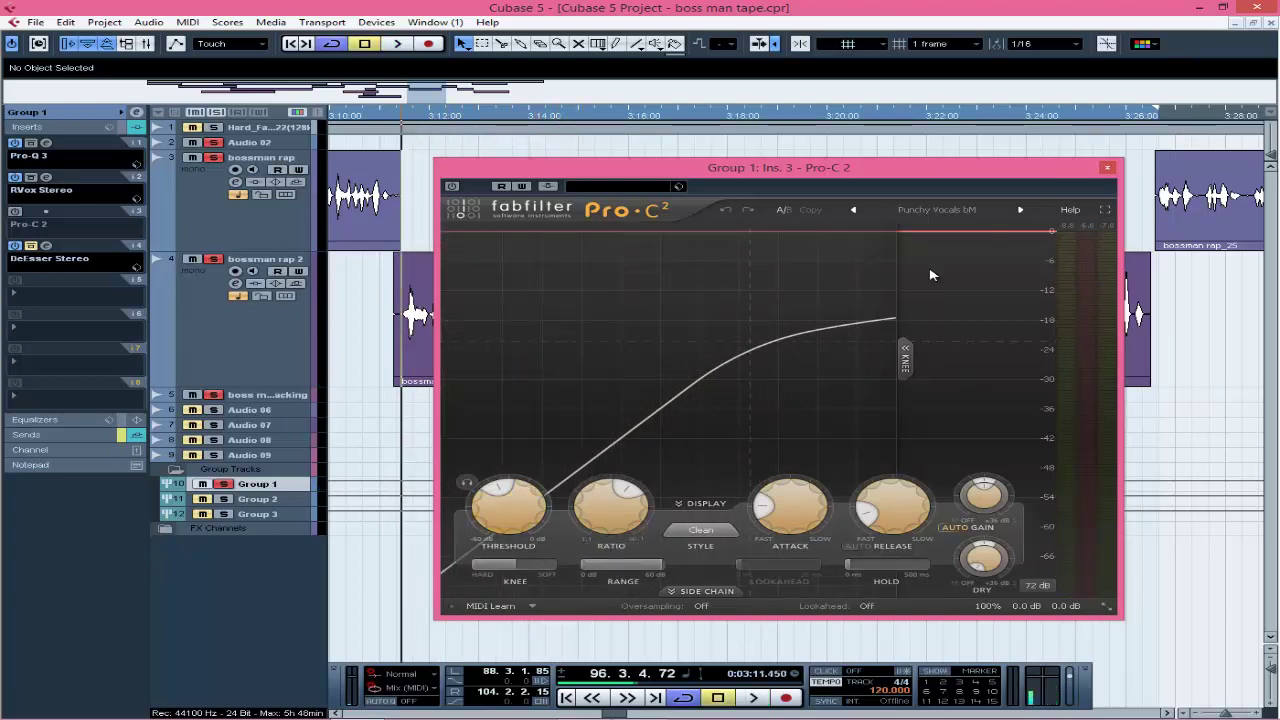
- Examine Pro-C 2's Vocals presets with Punchy Vocals bM selected, and its threshold, ratio and attack settings
click(945, 215)
mouse_move(905, 332)
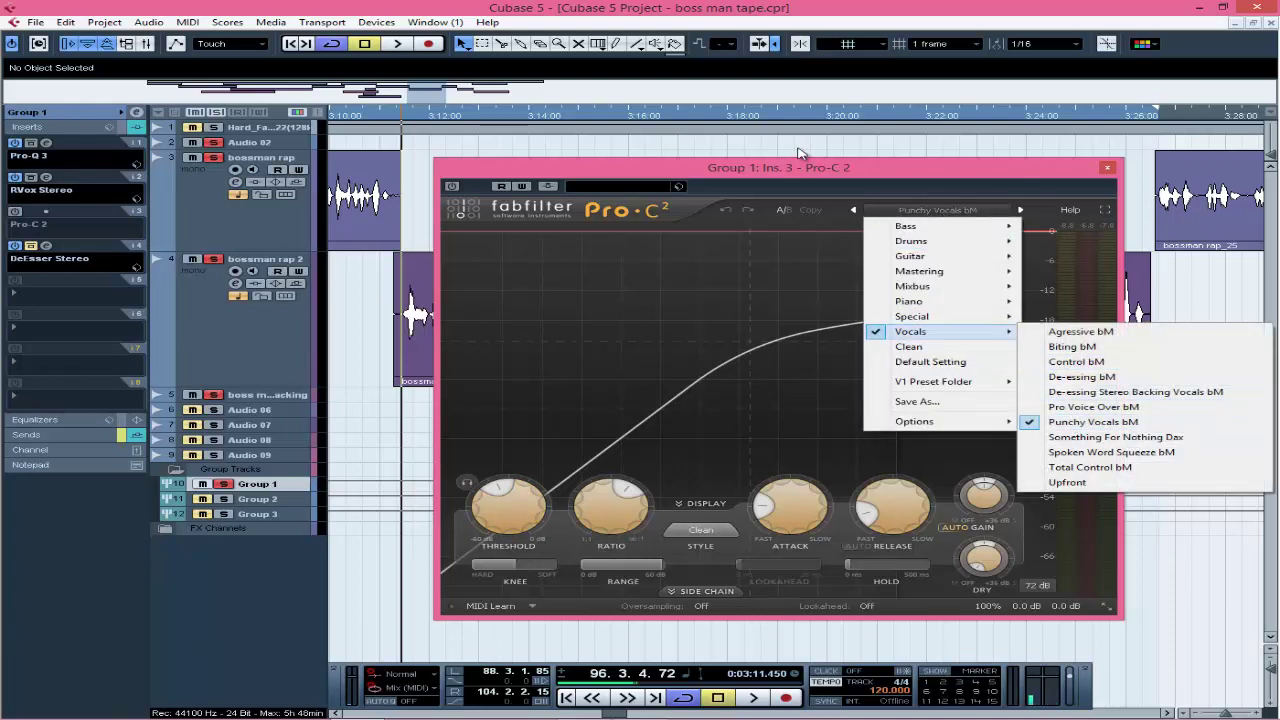
click(808, 176)
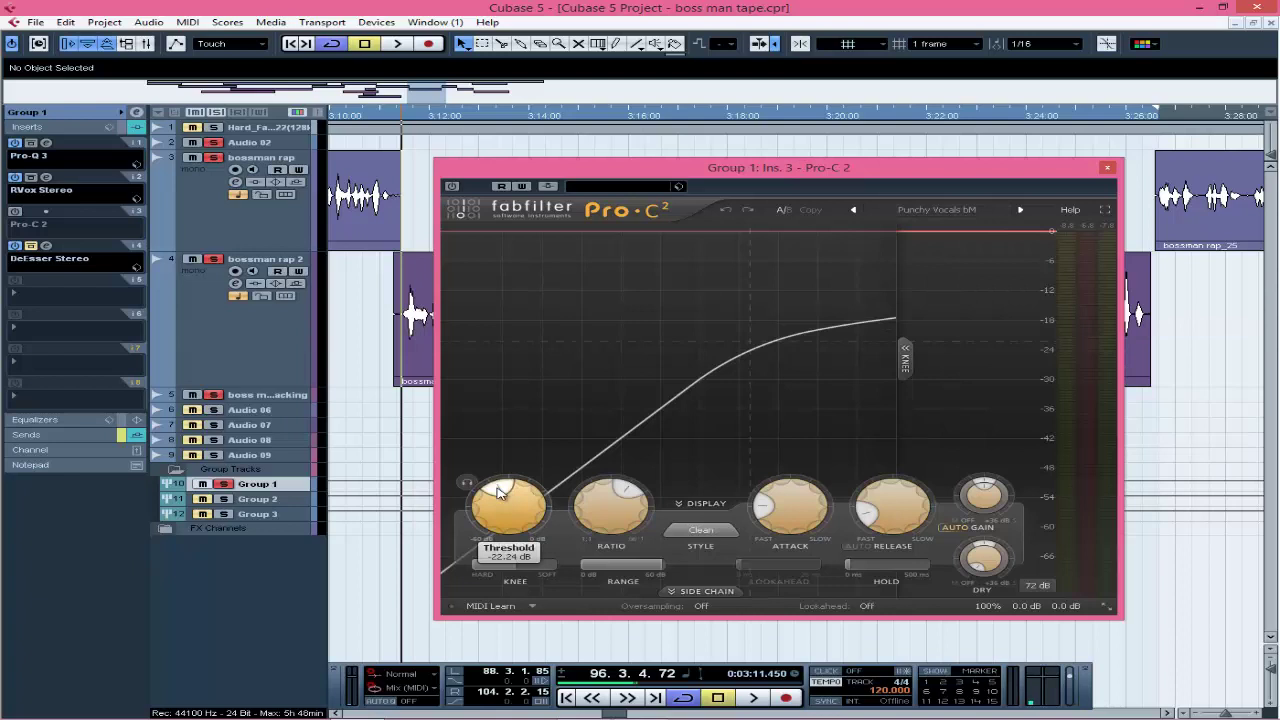
mouse_move(622, 498)
mouse_move(505, 492)
mouse_move(765, 510)
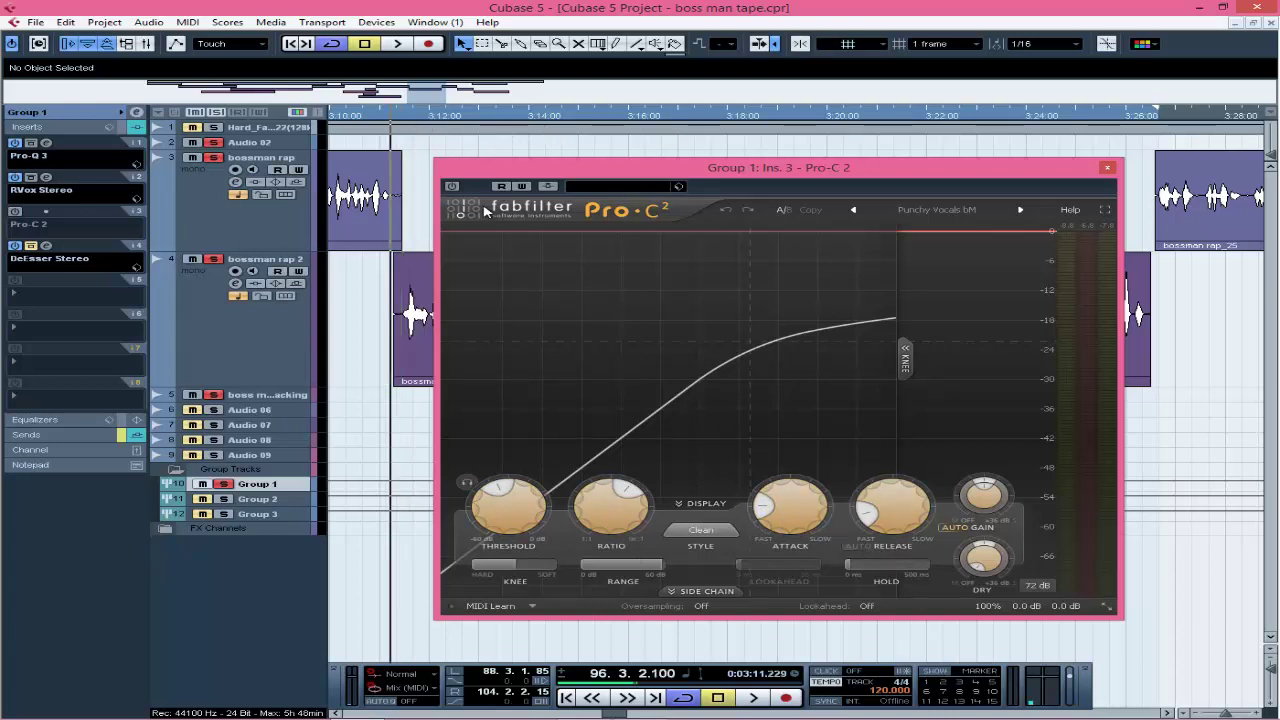
- Switch Pro-C 2 back on and play the clip from about 3:11, moving its editor aside to uncover the waveform
click(456, 188)
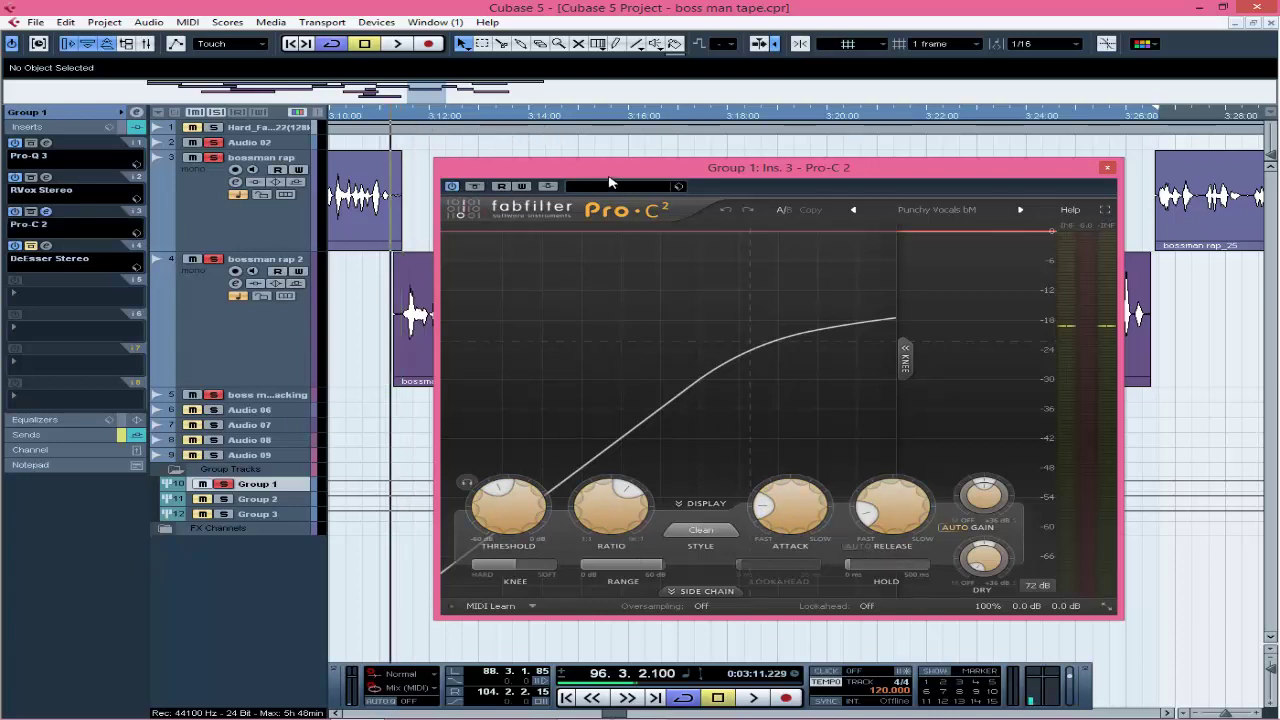
key(space)
drag(625, 174, 851, 124)
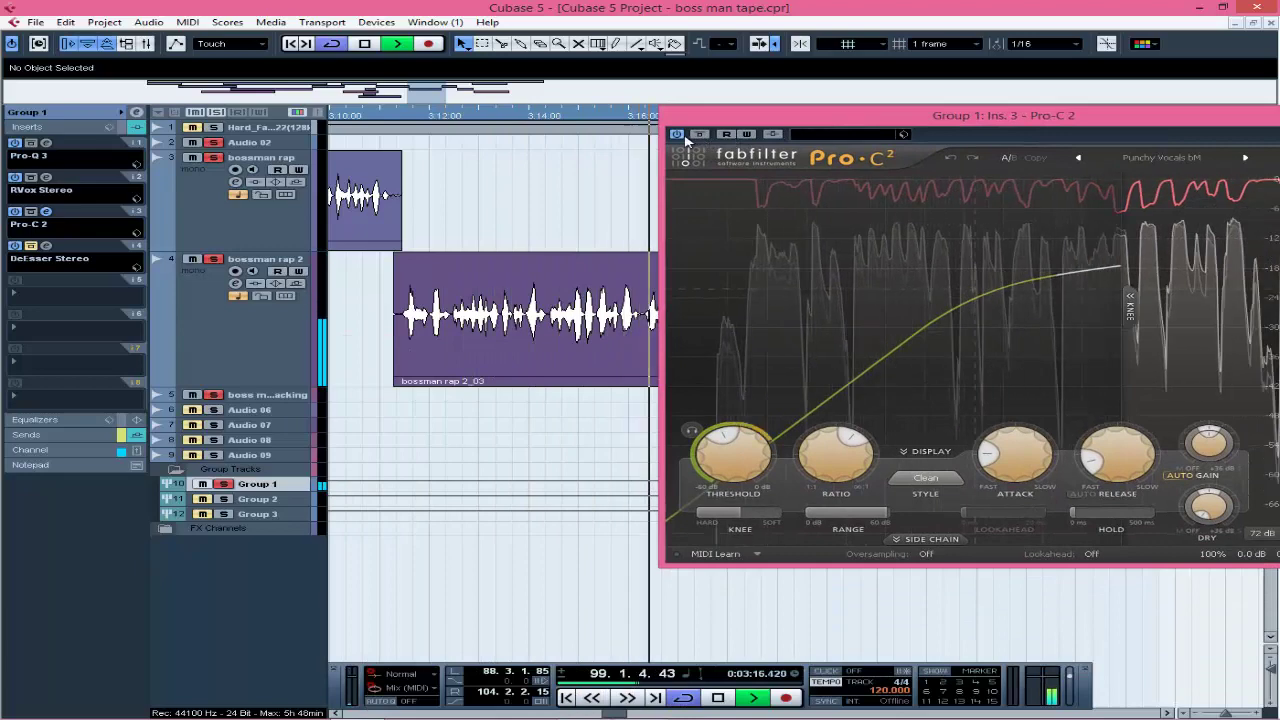
key(space)
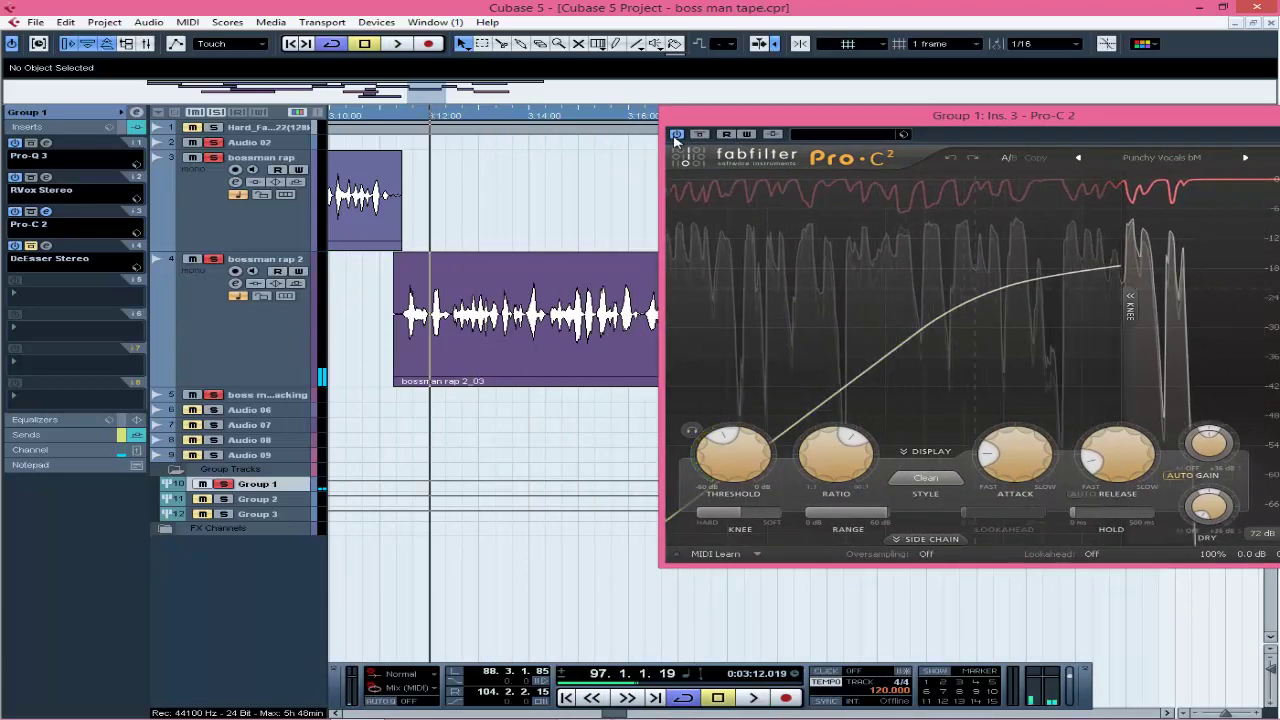
- Replay the start of the clip with Pro-C 2 switched off, and turn Pro-C 2 back on
key(space)
click(677, 134)
key(space)
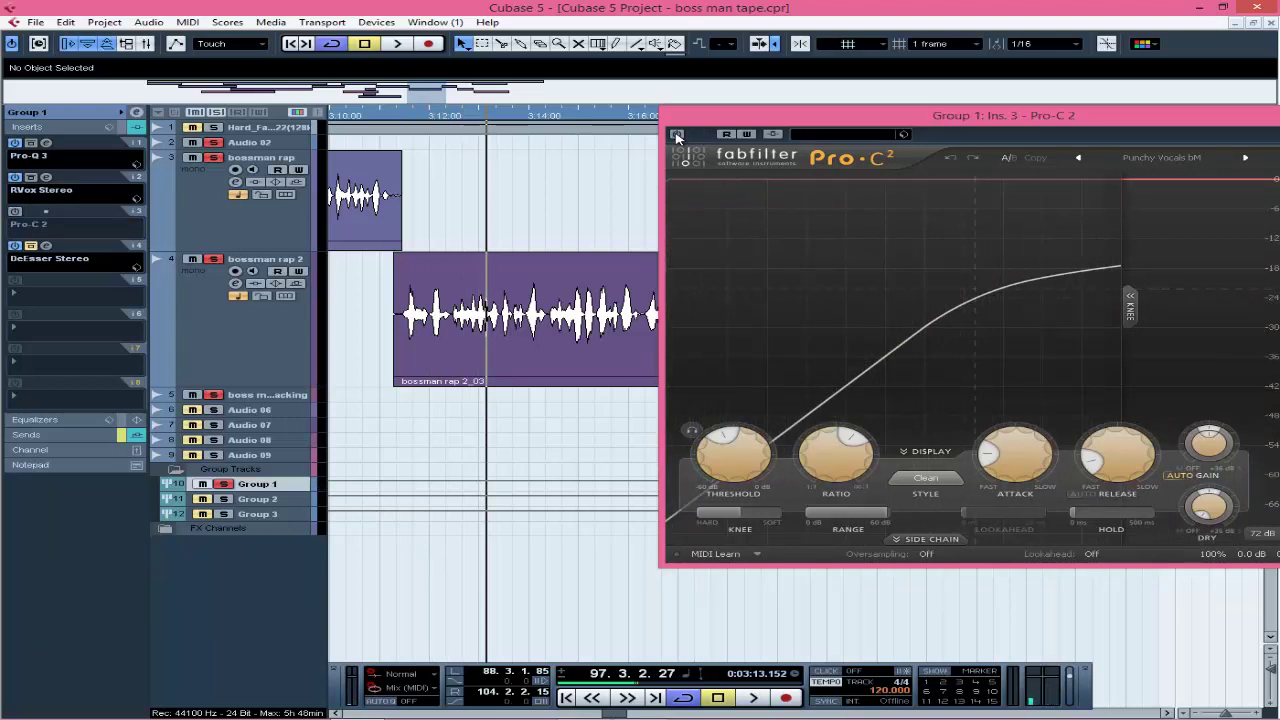
click(677, 134)
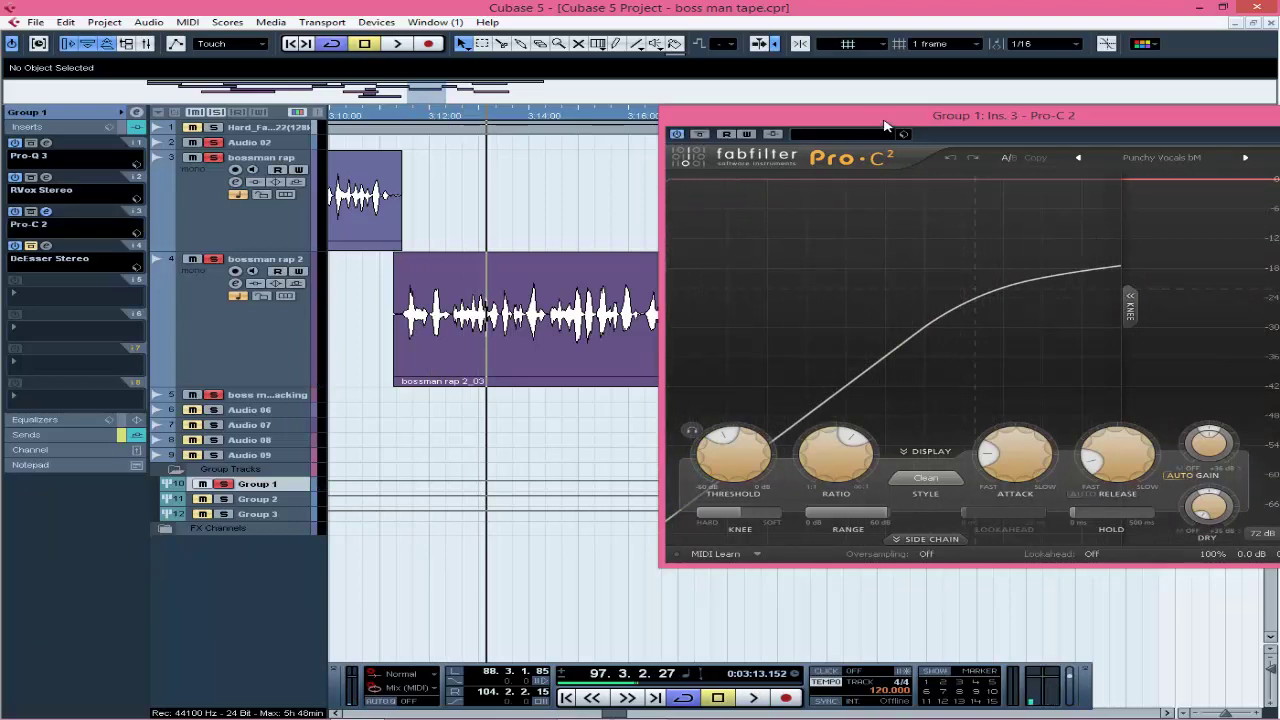
- Close the Pro-C 2 editor, take Group 1's DeEsser Stereo insert out of bypass, and close its editor
drag(880, 121, 739, 121)
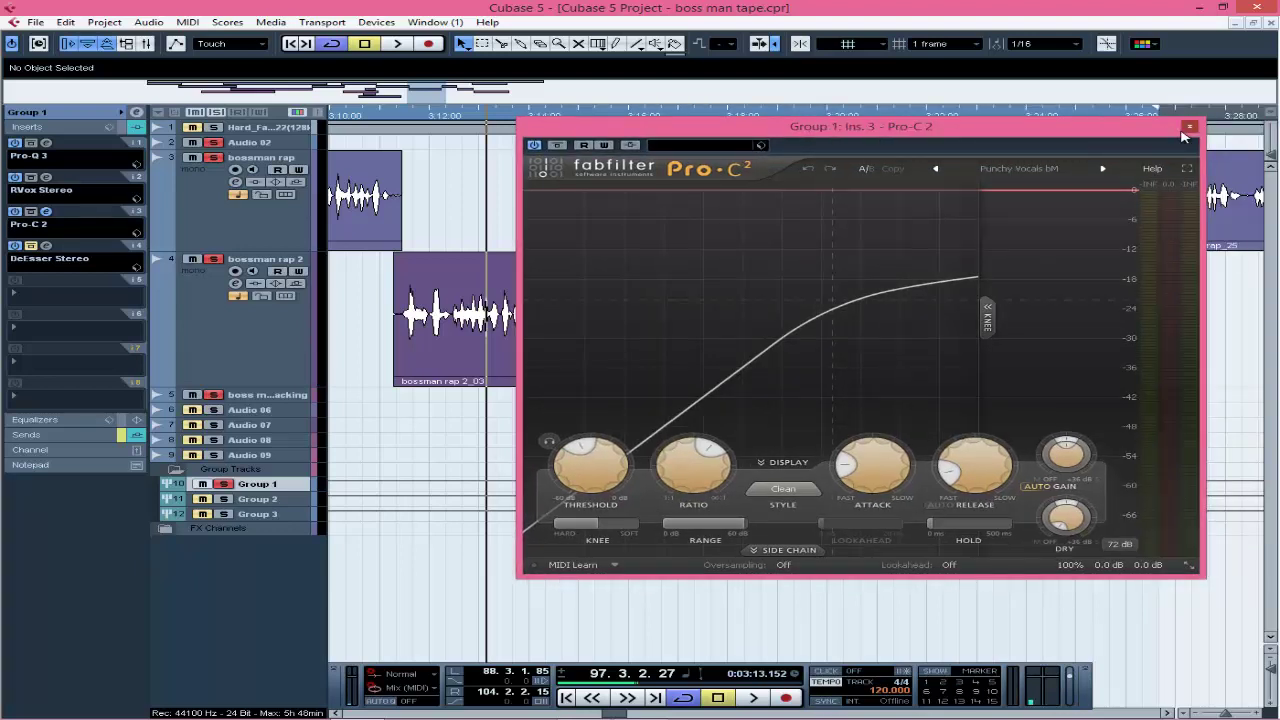
click(1185, 123)
click(45, 246)
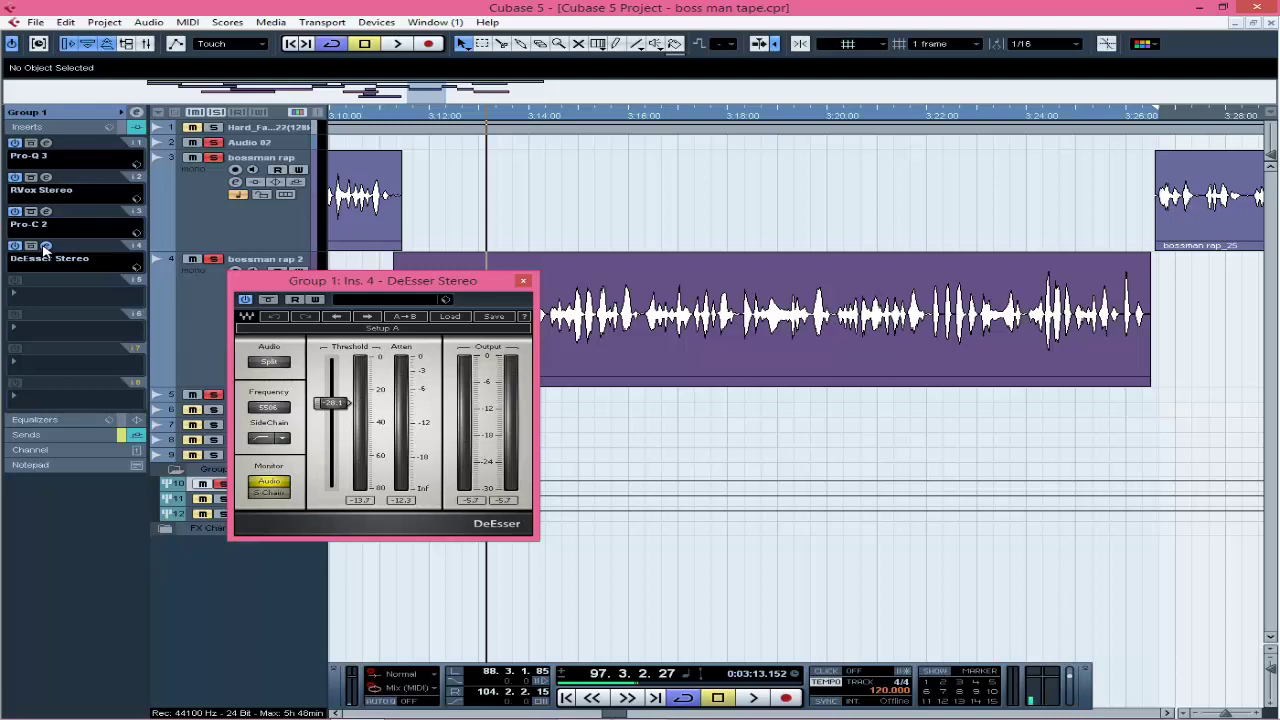
click(525, 283)
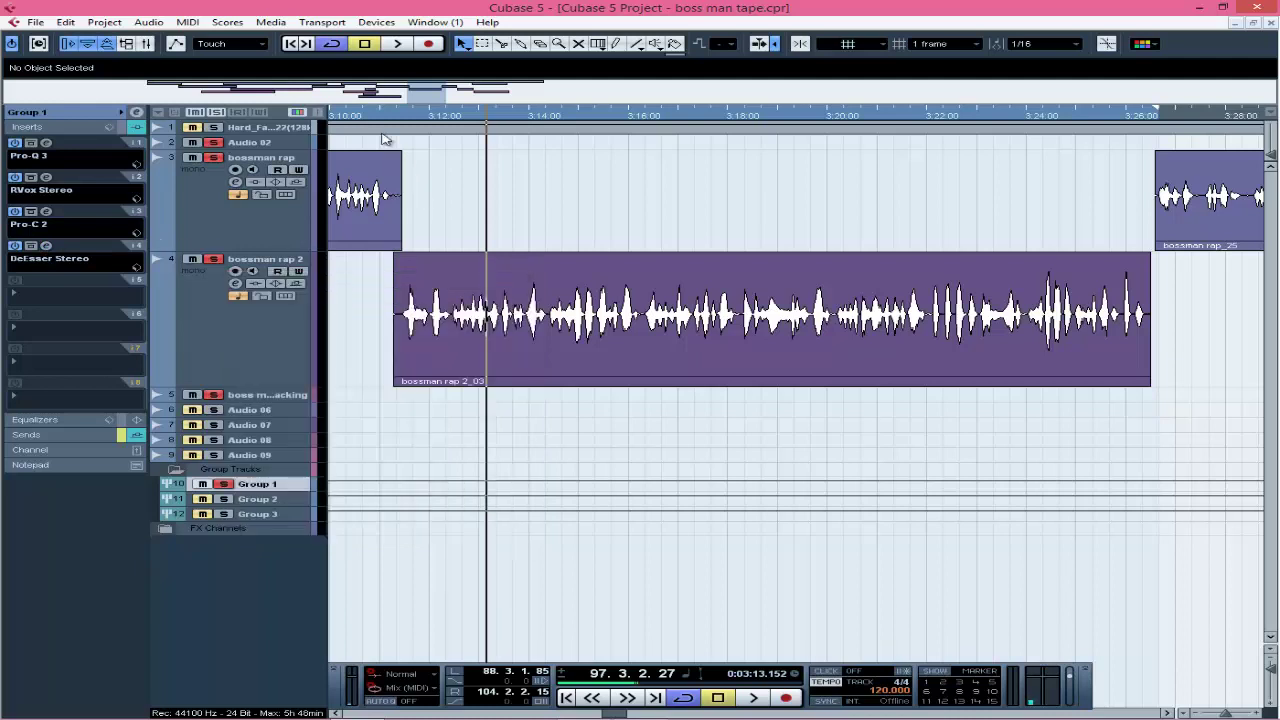
- Play the bossman rap 2_03 clip from about 3:11 with the DeEsser on
click(403, 117)
key(space)
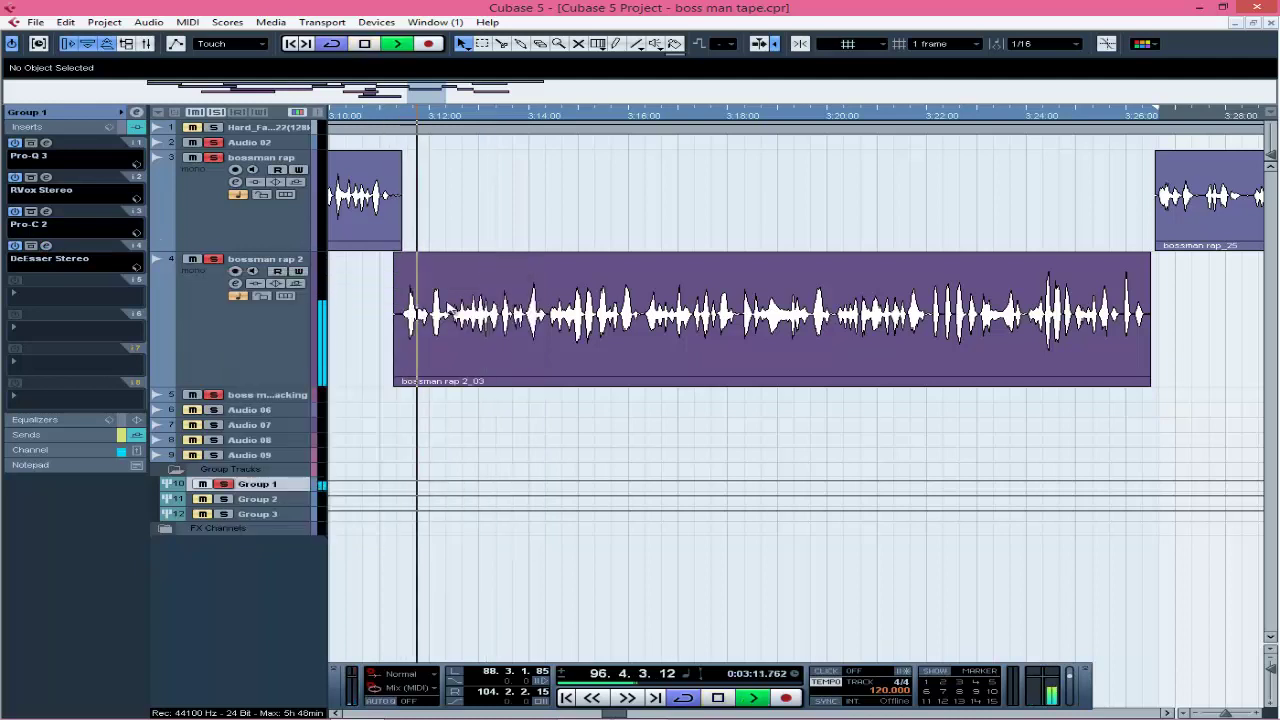
key(space)
- Switch the DeEsser off and replay the same passage from about 3:11
click(14, 247)
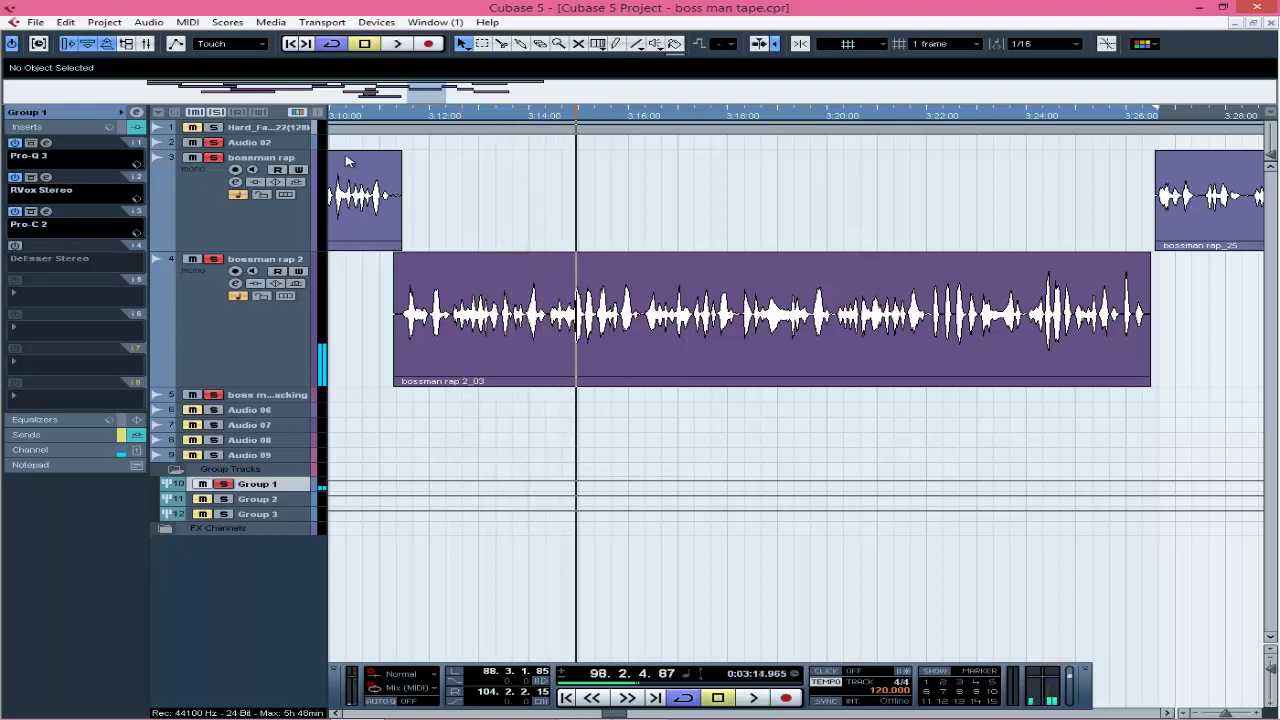
click(401, 117)
key(space)
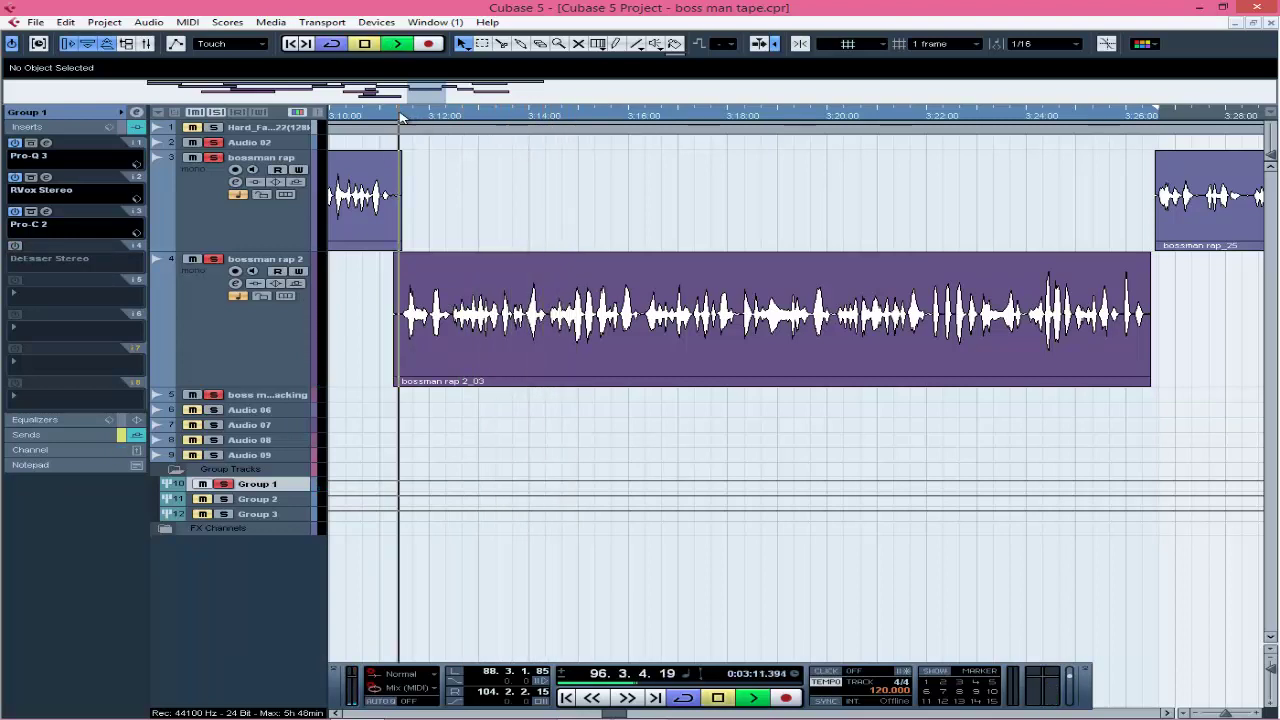
click(401, 117)
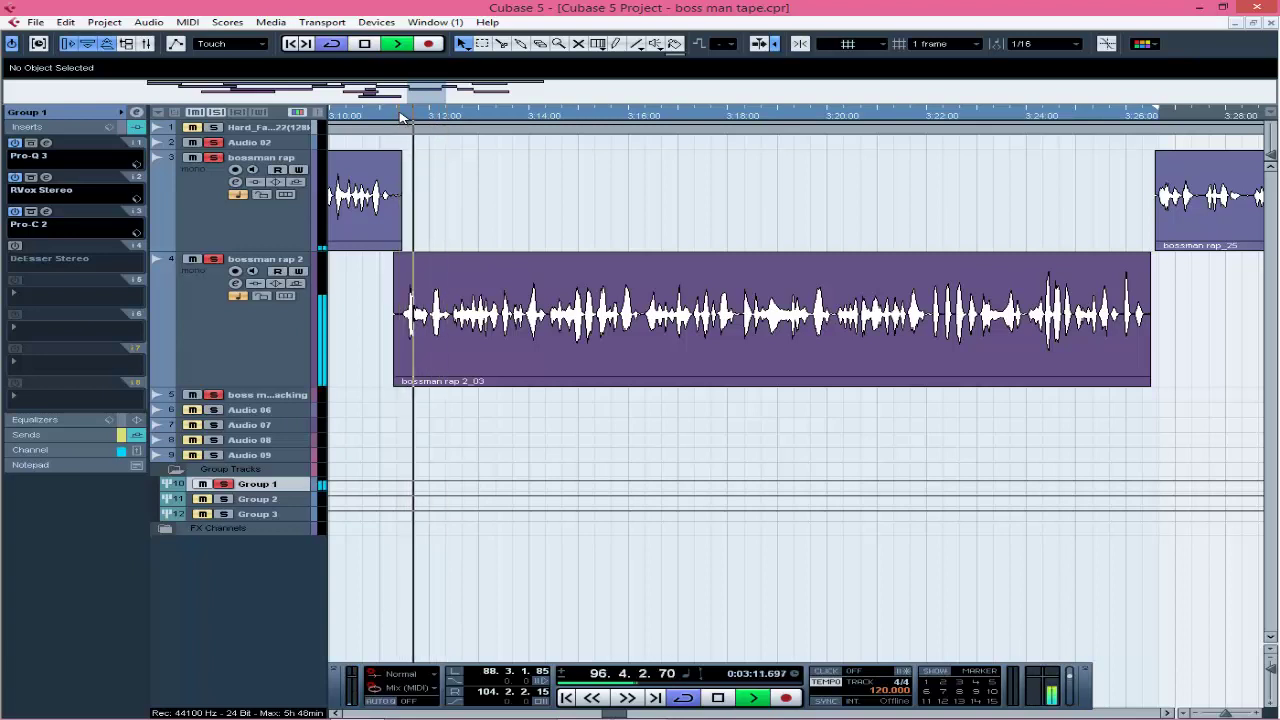
key(space)
- Switch the DeEsser back on and play the passage from about 3:11 again
click(14, 247)
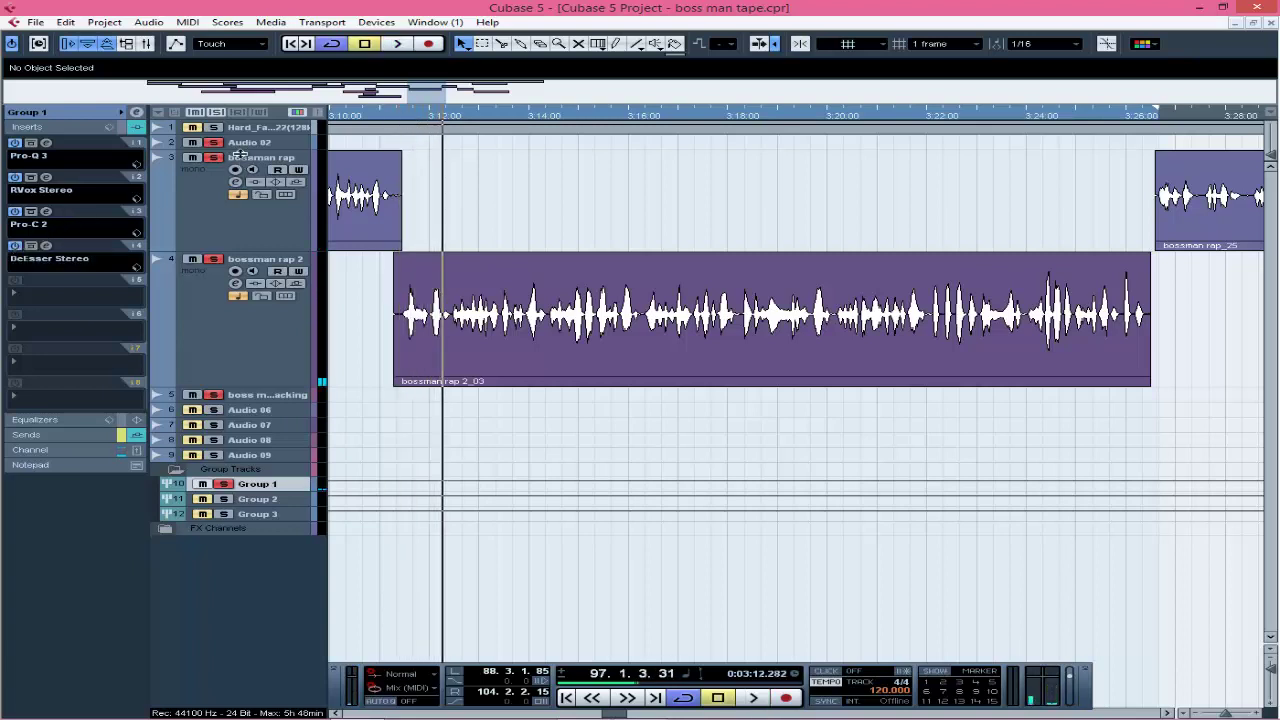
click(404, 117)
key(space)
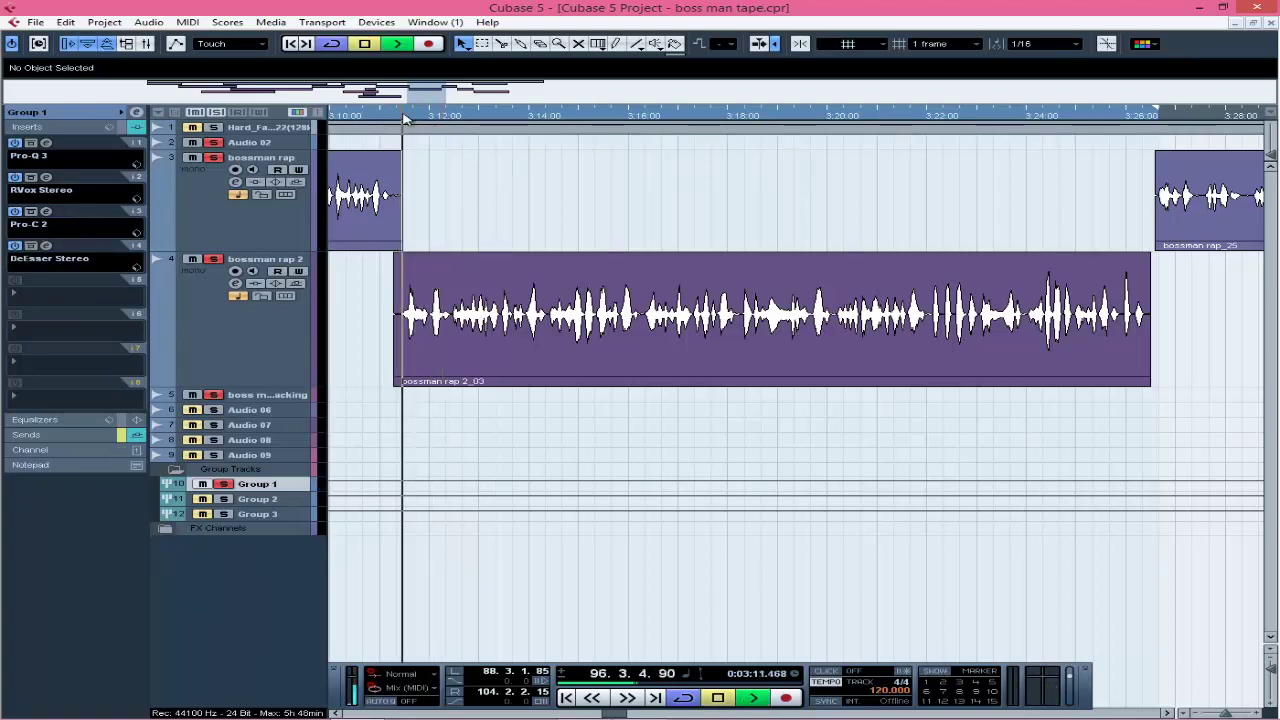
key(space)
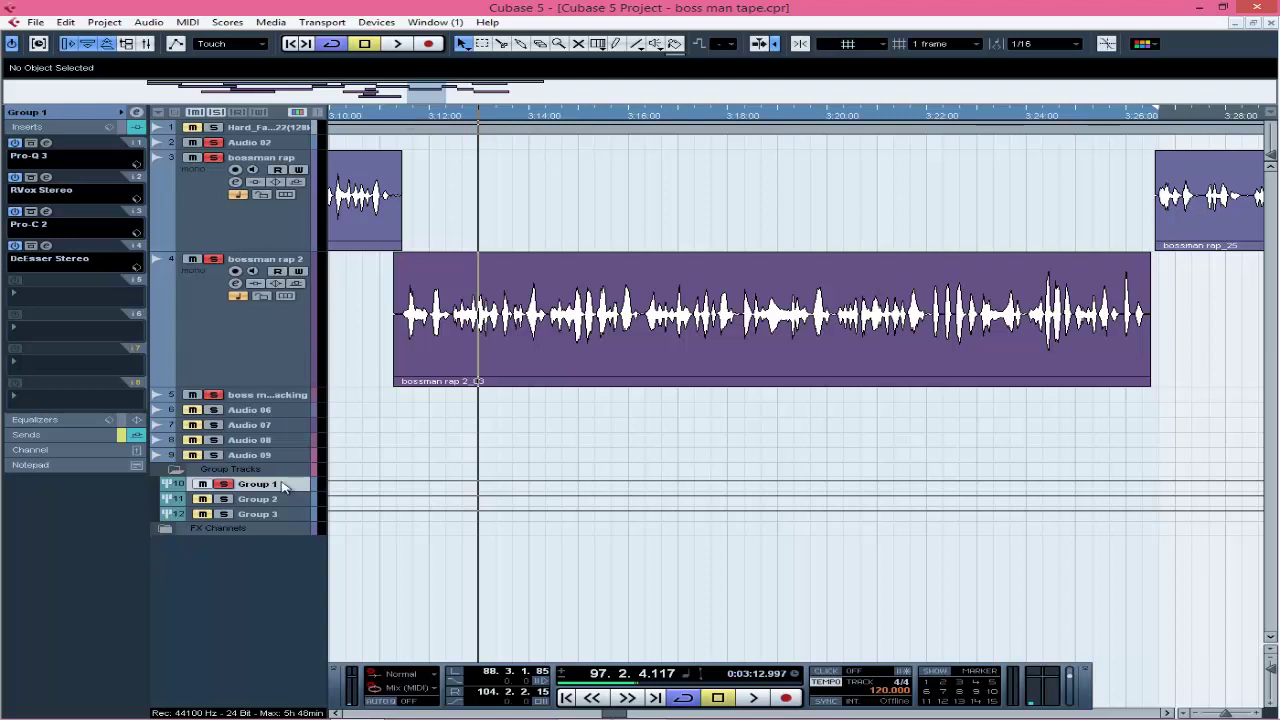
- Show Group 1's sends, view the ValhallaVintageVerb settings, and switch off the FX 1-ValhallaVintageVerb and FX 2-PingPongDelay sends
click(62, 435)
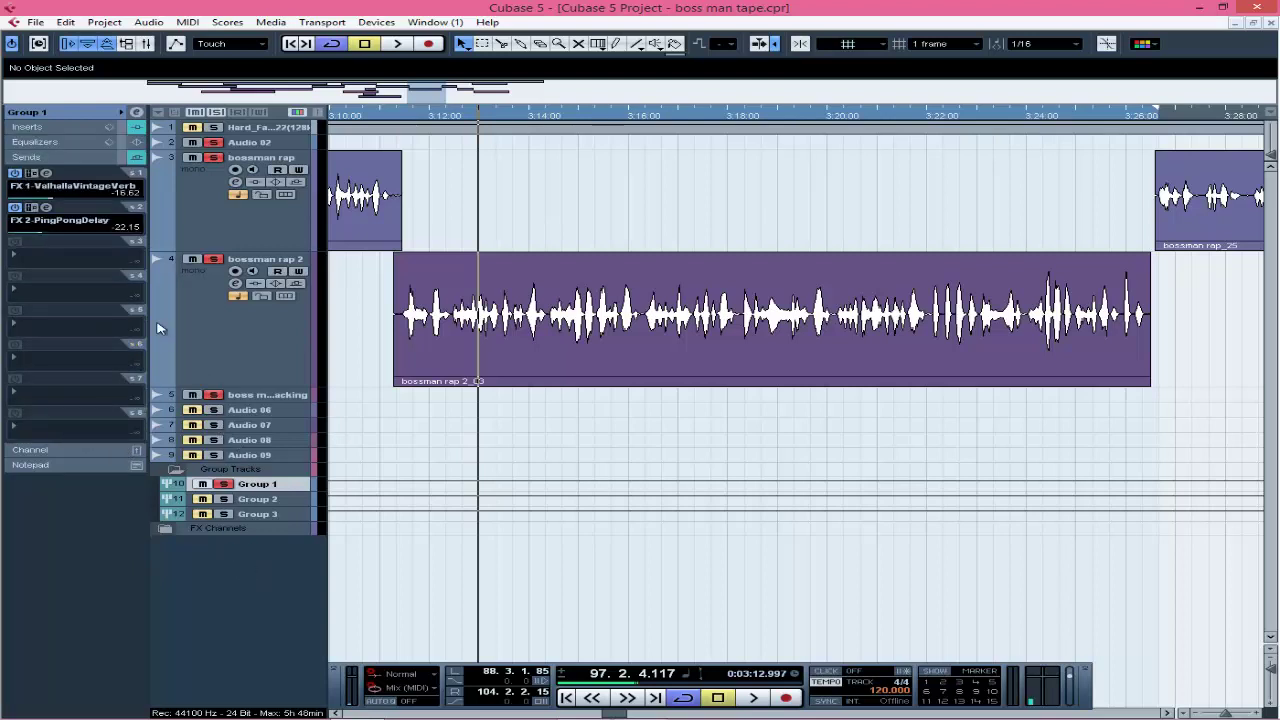
click(47, 175)
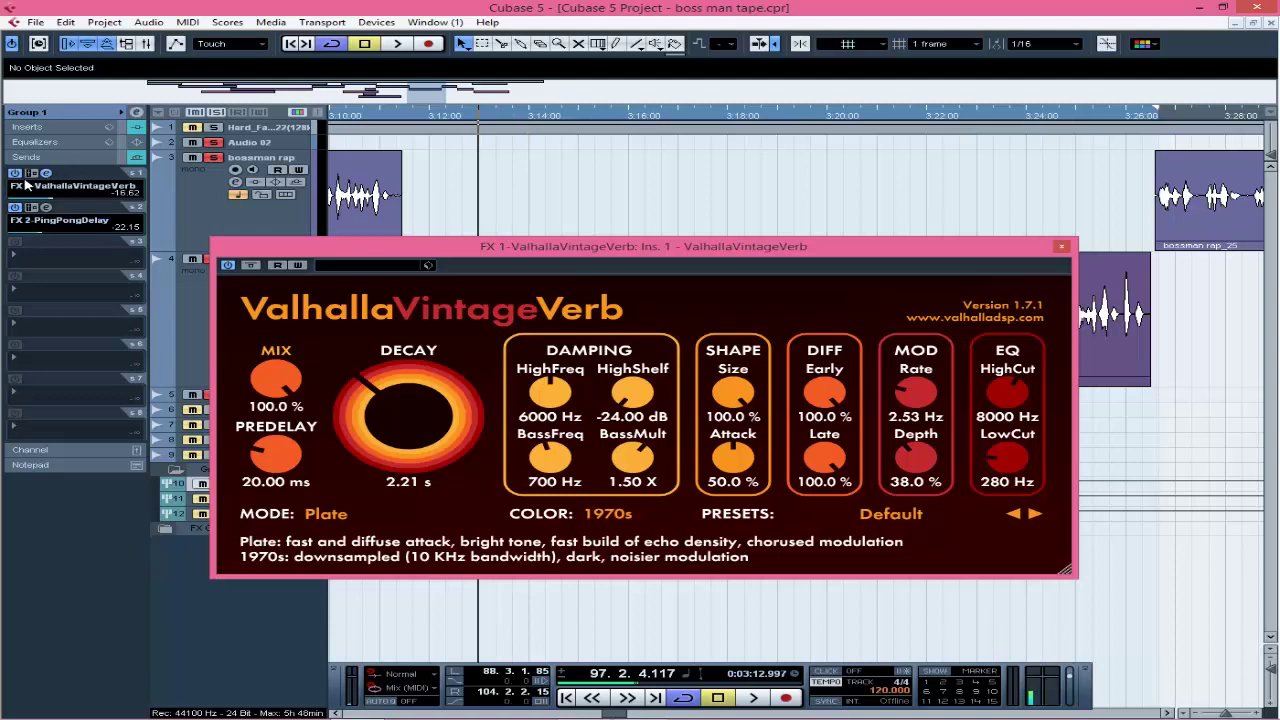
click(15, 174)
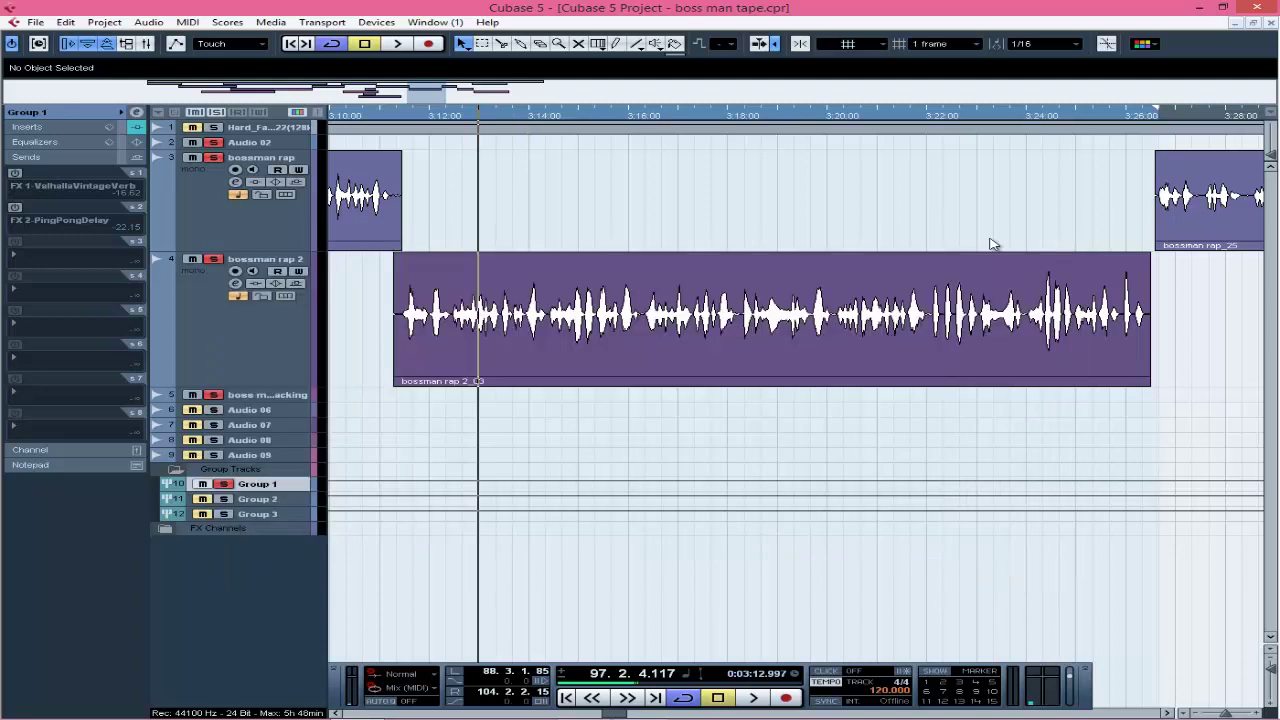
click(1061, 246)
- Play the clip from about 3:11 with both sends off, and expand the FX Channels folder
click(391, 116)
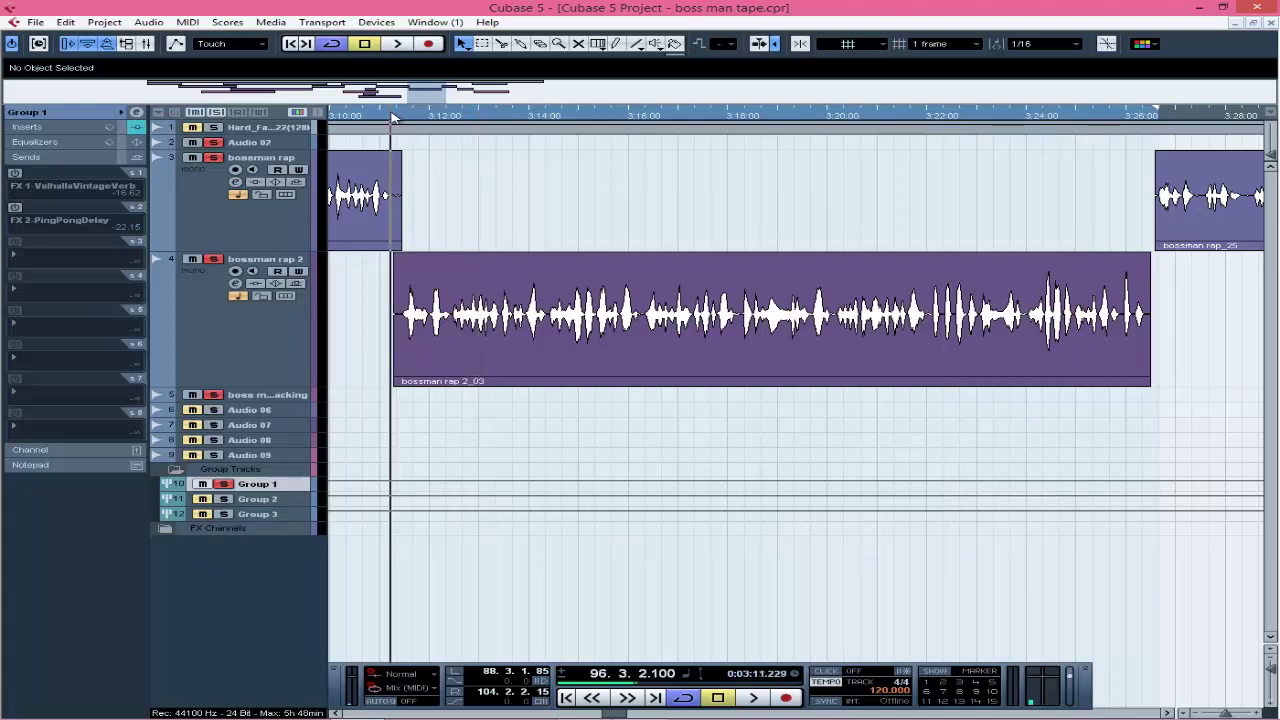
key(space)
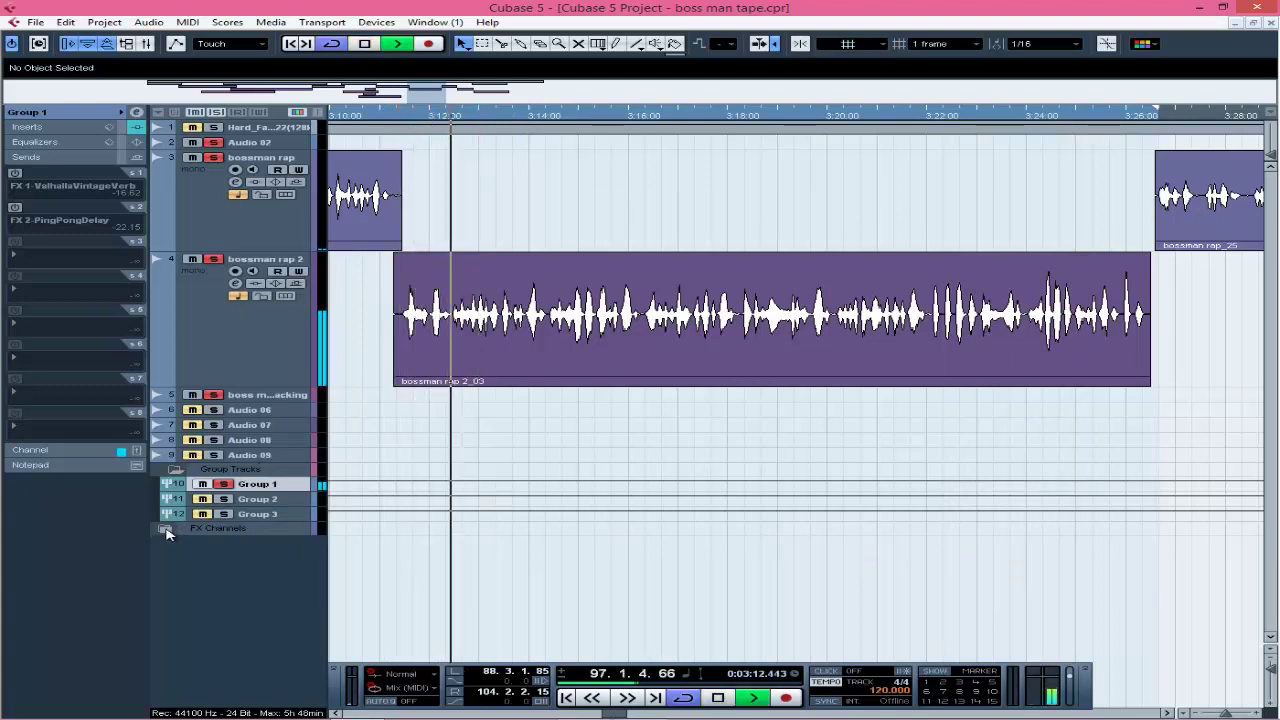
click(166, 529)
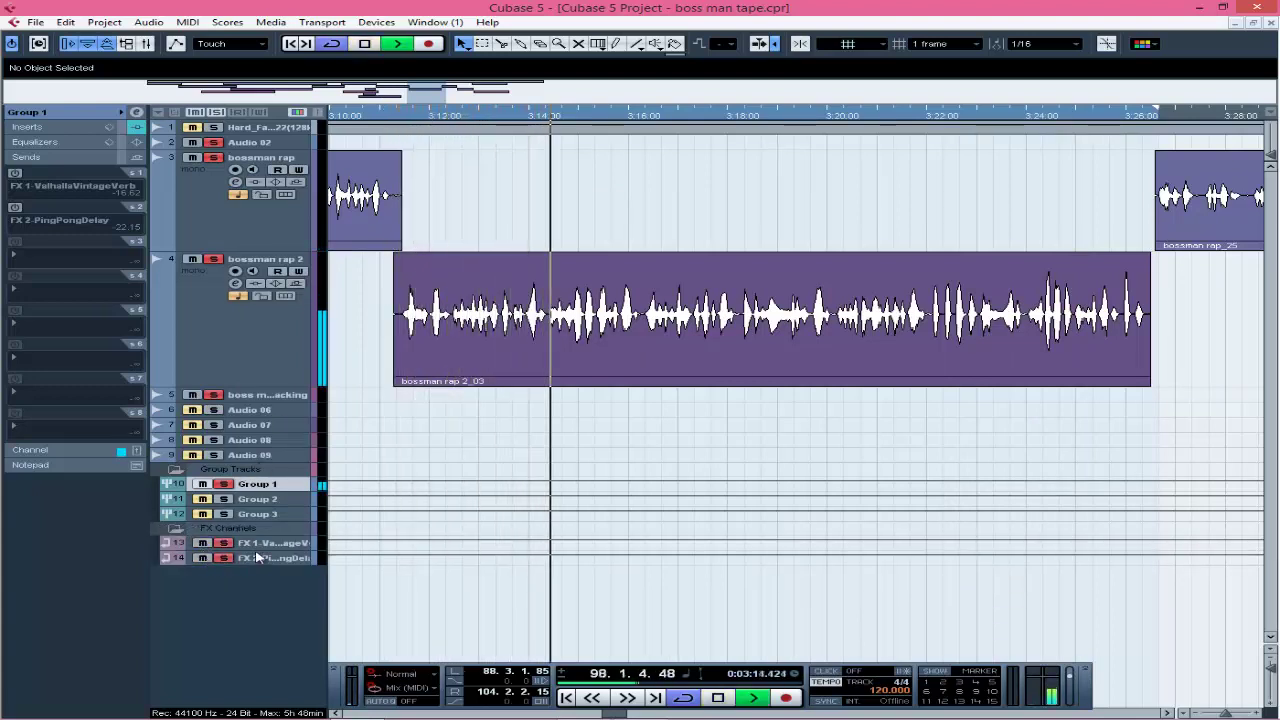
key(space)
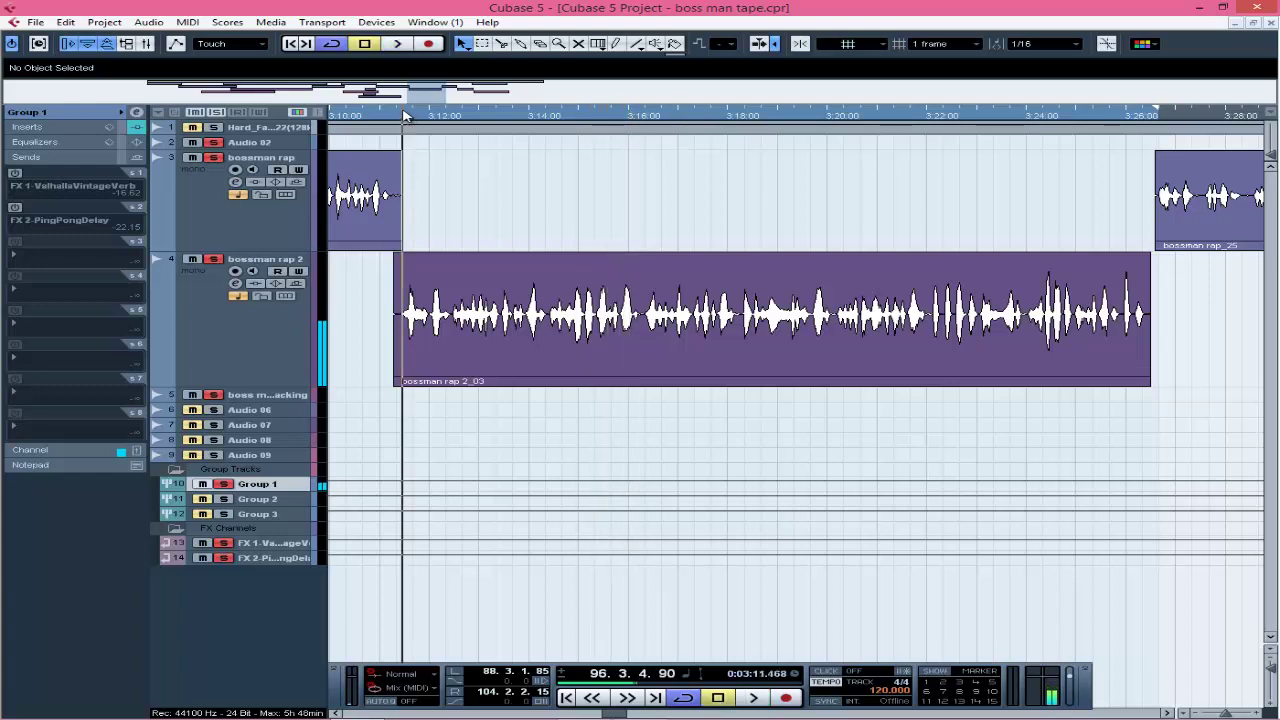
- Switch on Group 1's FX 1-ValhallaVintageVerb send and play the clip from about 3:11 with the reverb
click(16, 174)
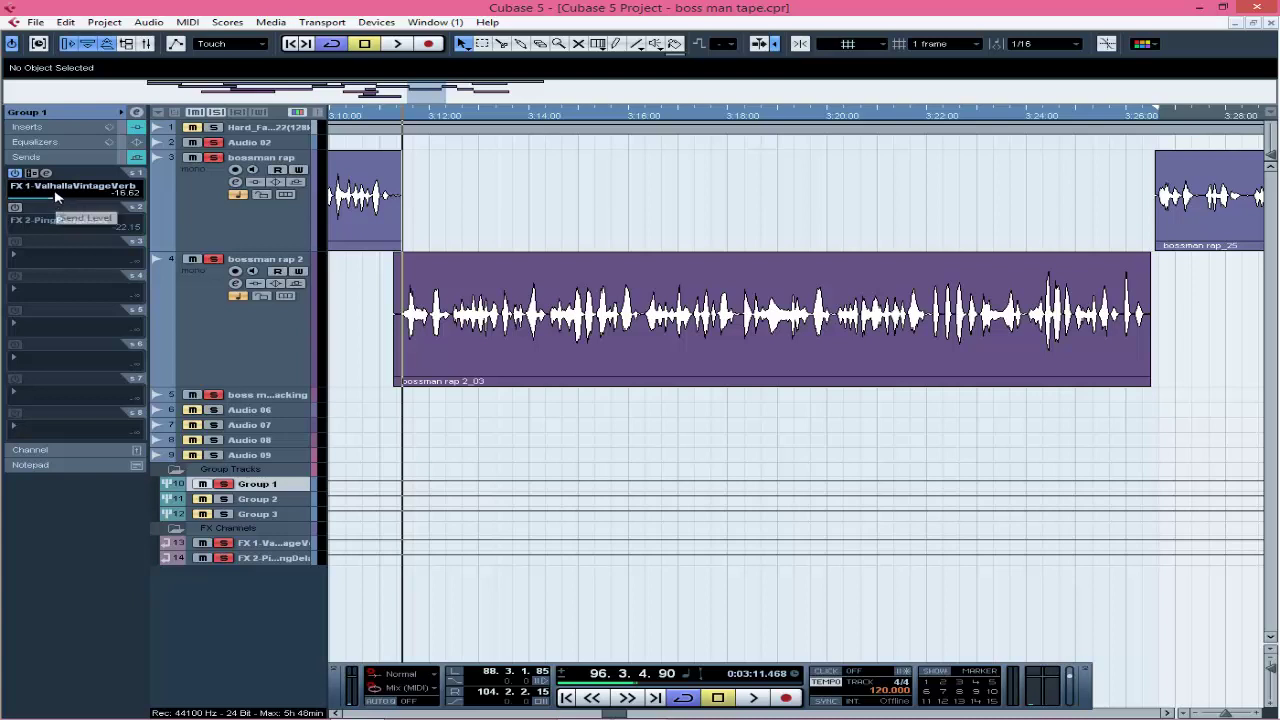
click(46, 174)
click(46, 174)
key(space)
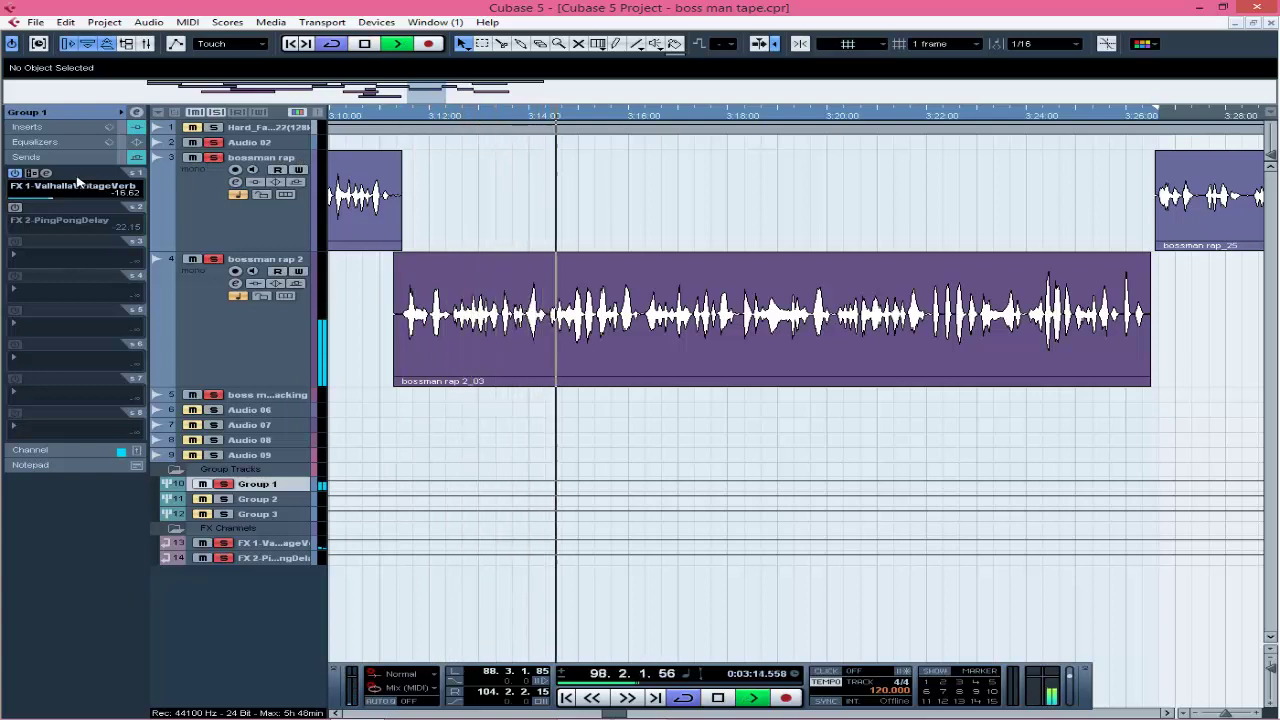
- View the ValhallaVintageVerb settings during playback, restart the clip from about 3:11, and close the reverb editor
click(45, 173)
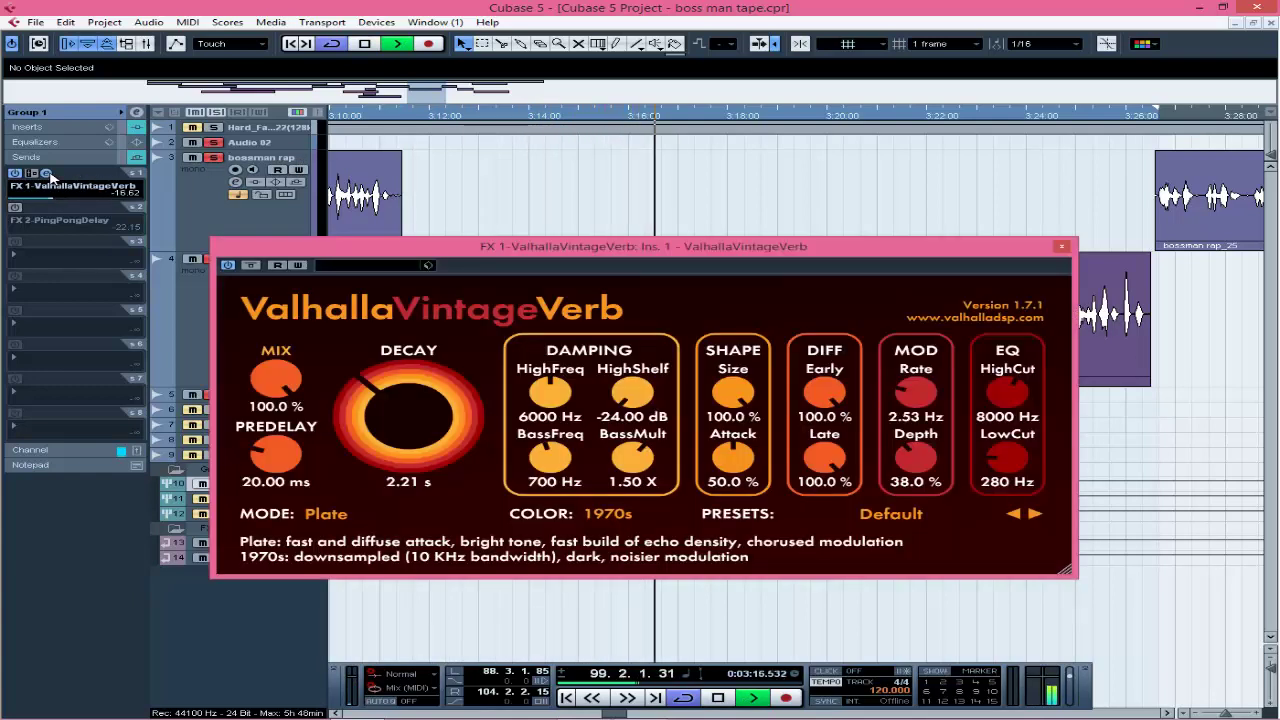
click(395, 117)
click(1061, 246)
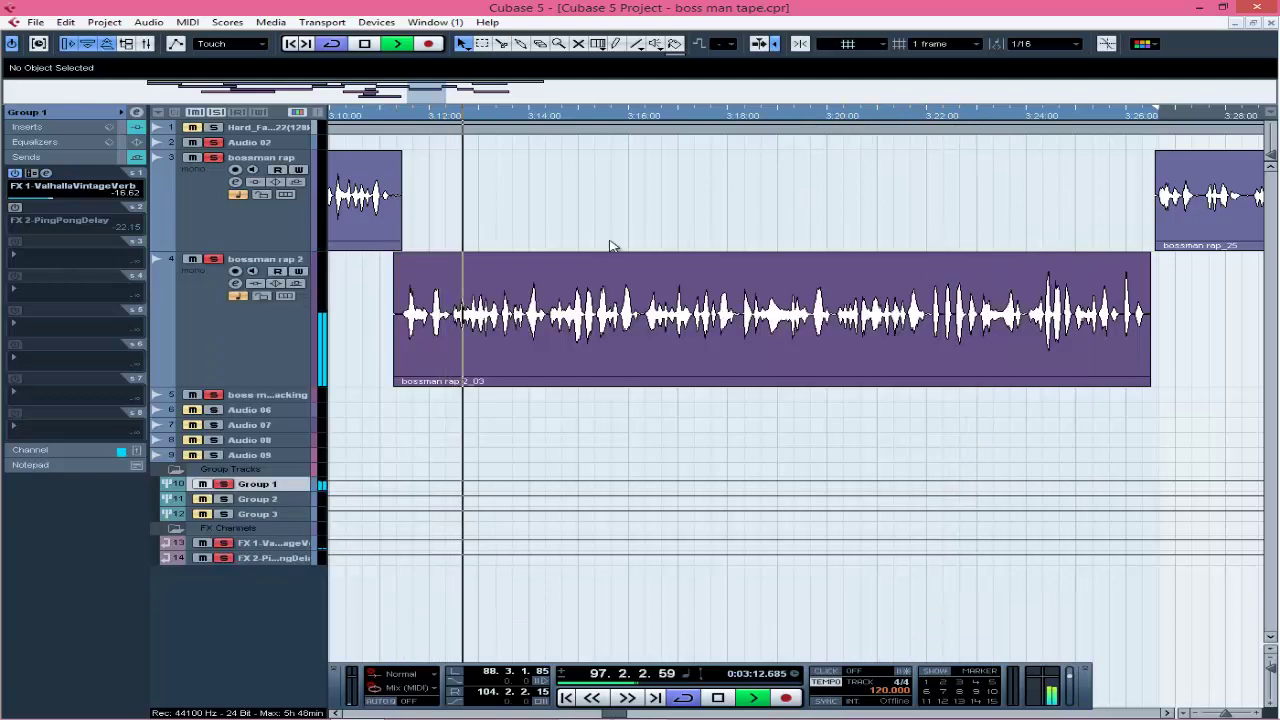
- Stop playback, switch on Group 1's FX 2-PingPongDelay send, and view the PingPongDelay settings
key(space)
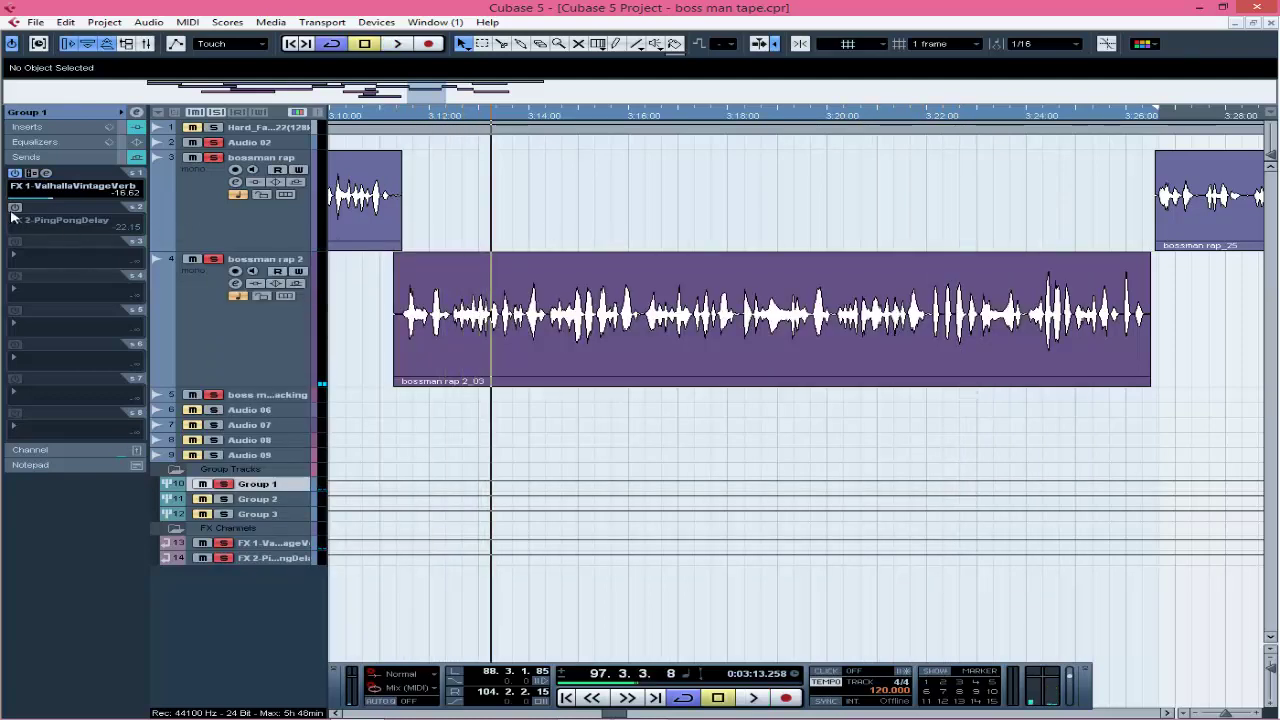
click(15, 208)
click(46, 207)
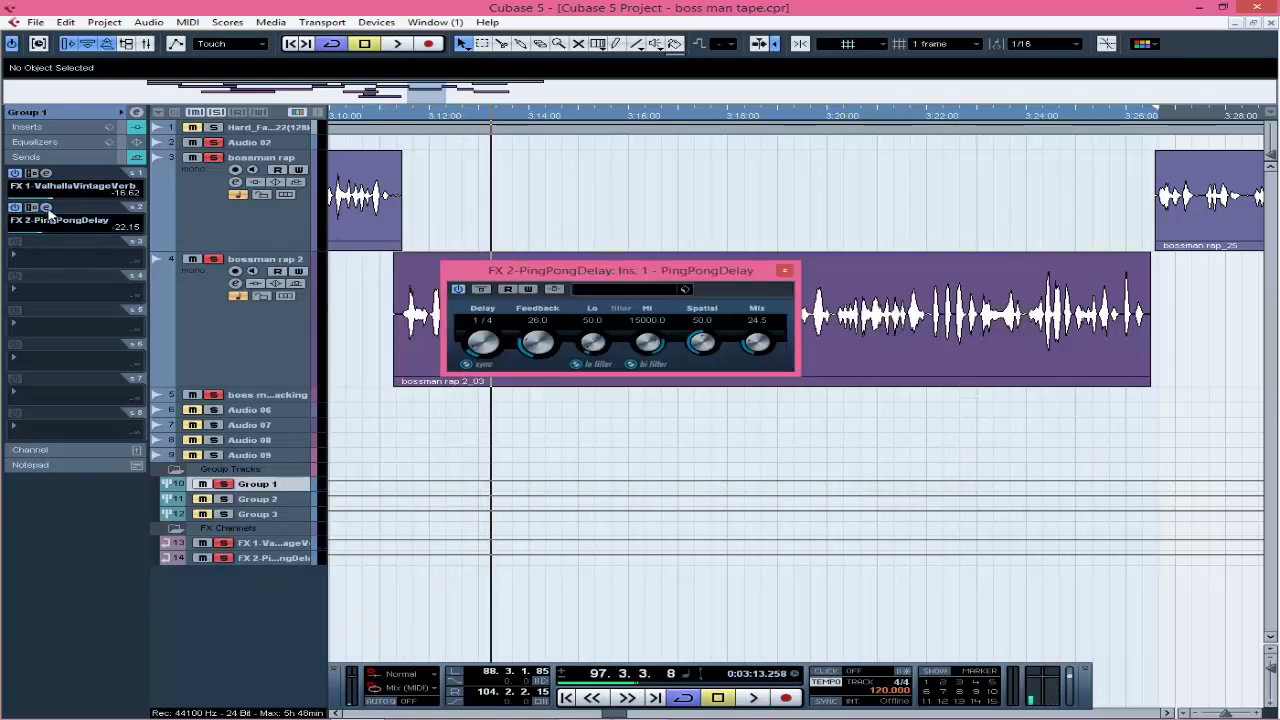
click(785, 272)
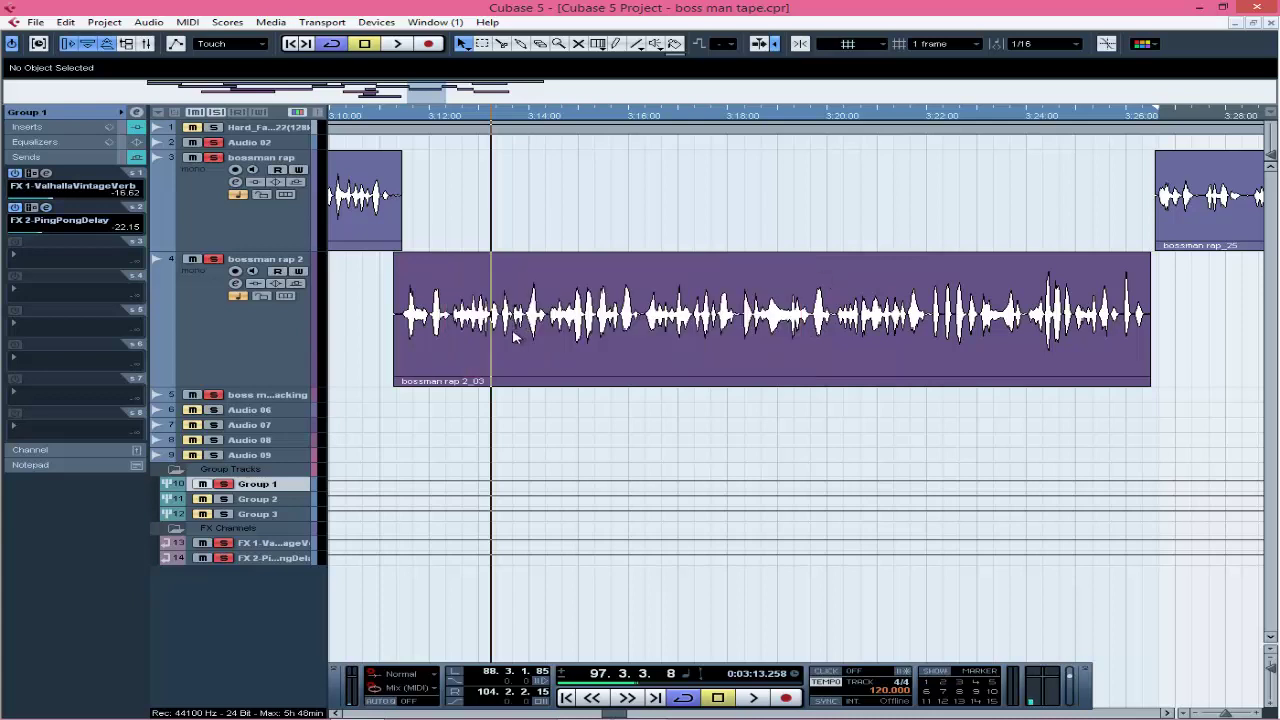
- Reopen the PingPongDelay settings and listen to the soloed vocal with reverb and delay, replaying the clip from about 3:11
click(47, 208)
key(space)
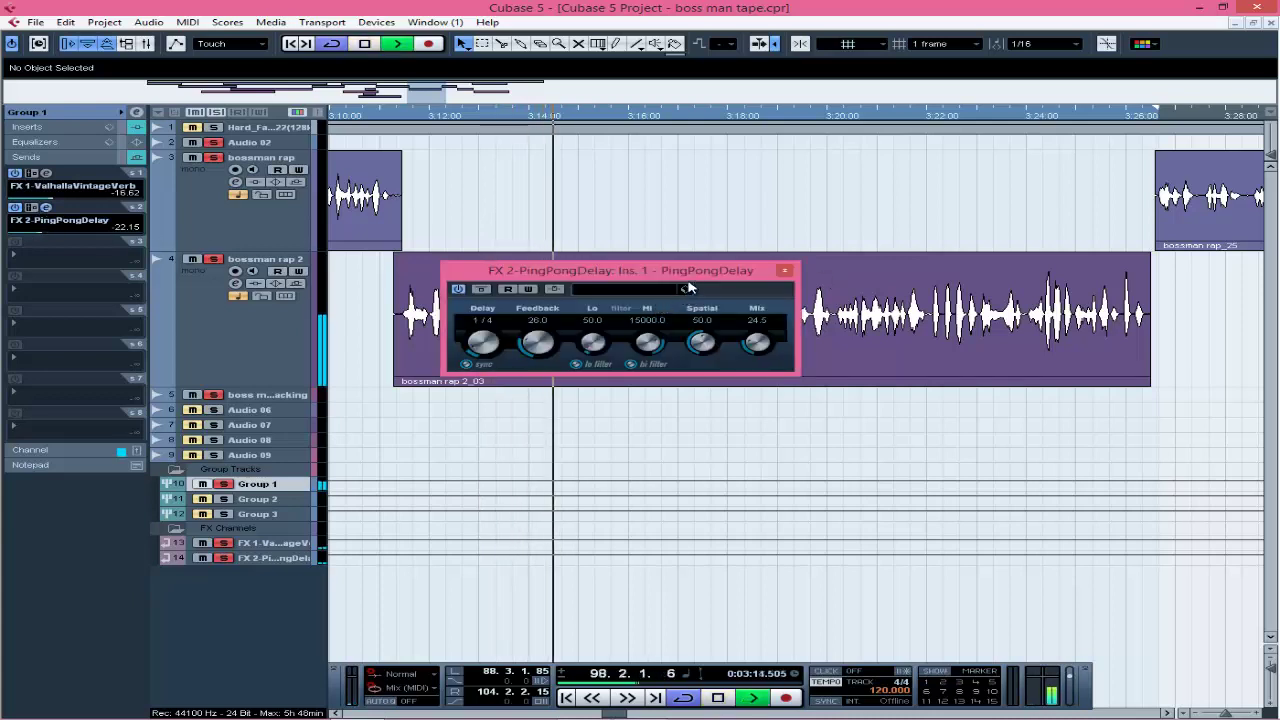
key(space)
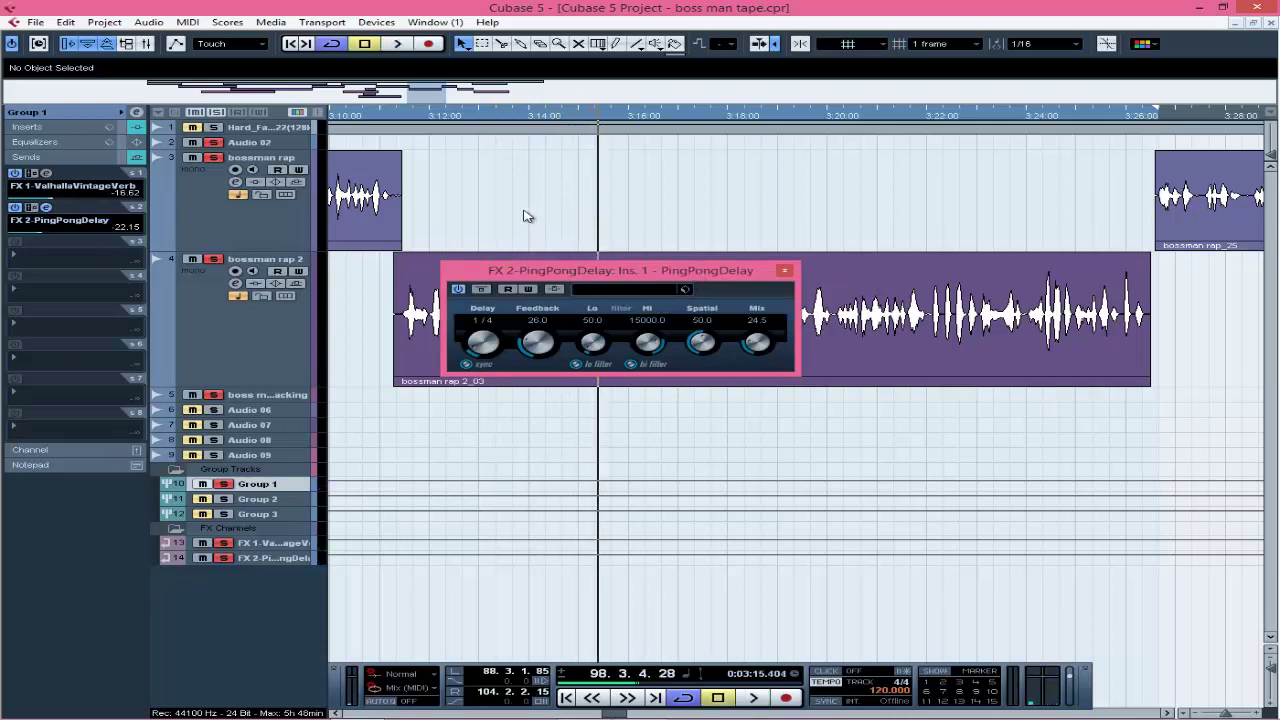
click(405, 118)
key(space)
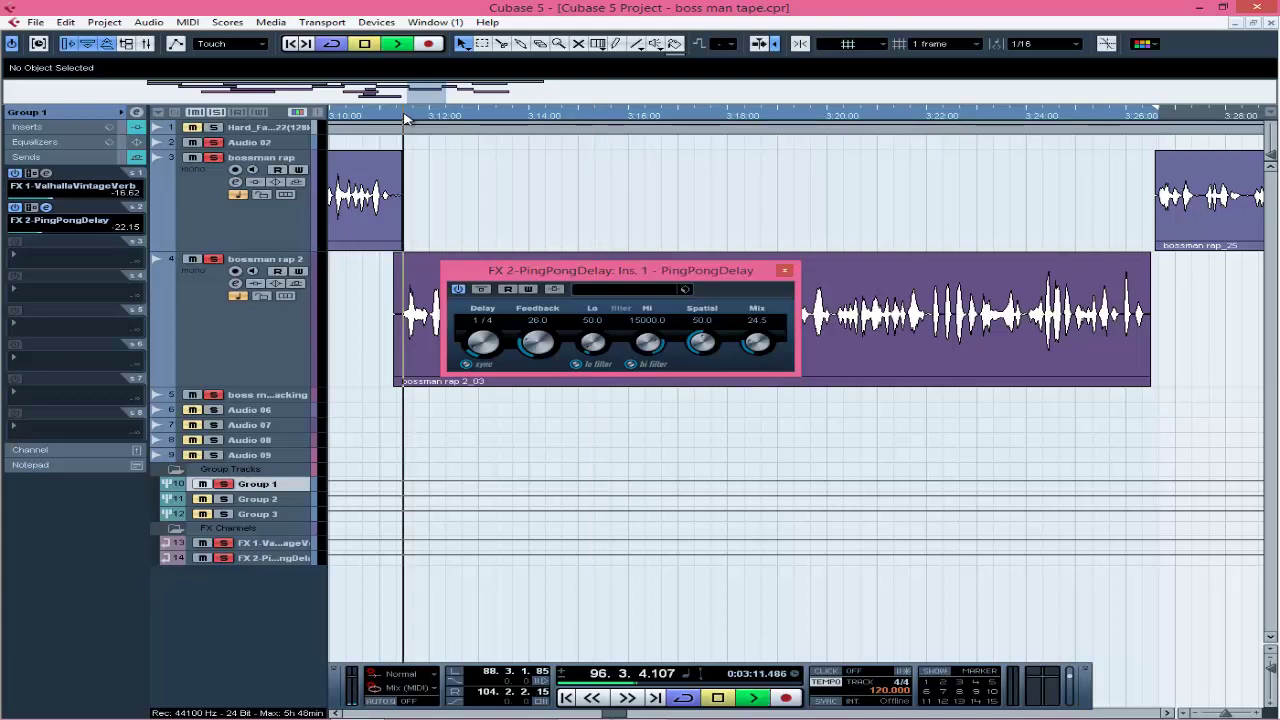
key(space)
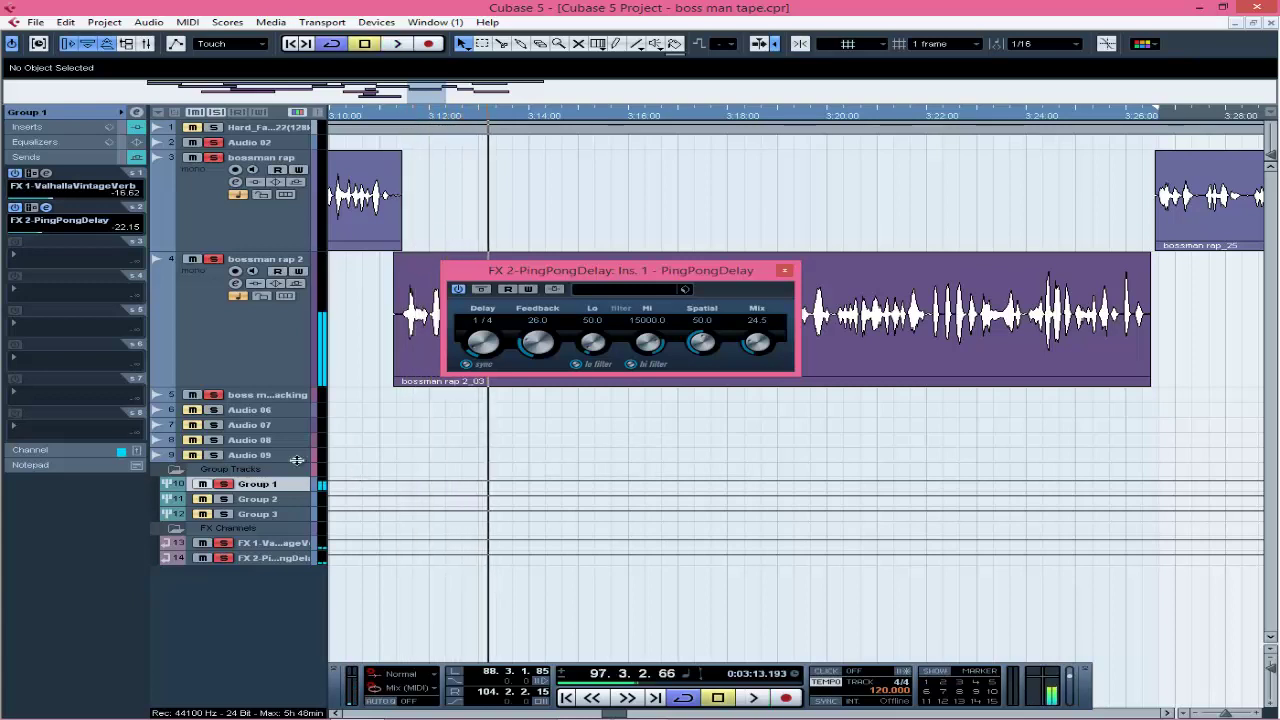
- Clear the solo on the tracks, play the full mix from about 3:11 to 3:26, and close the delay editor
click(390, 120)
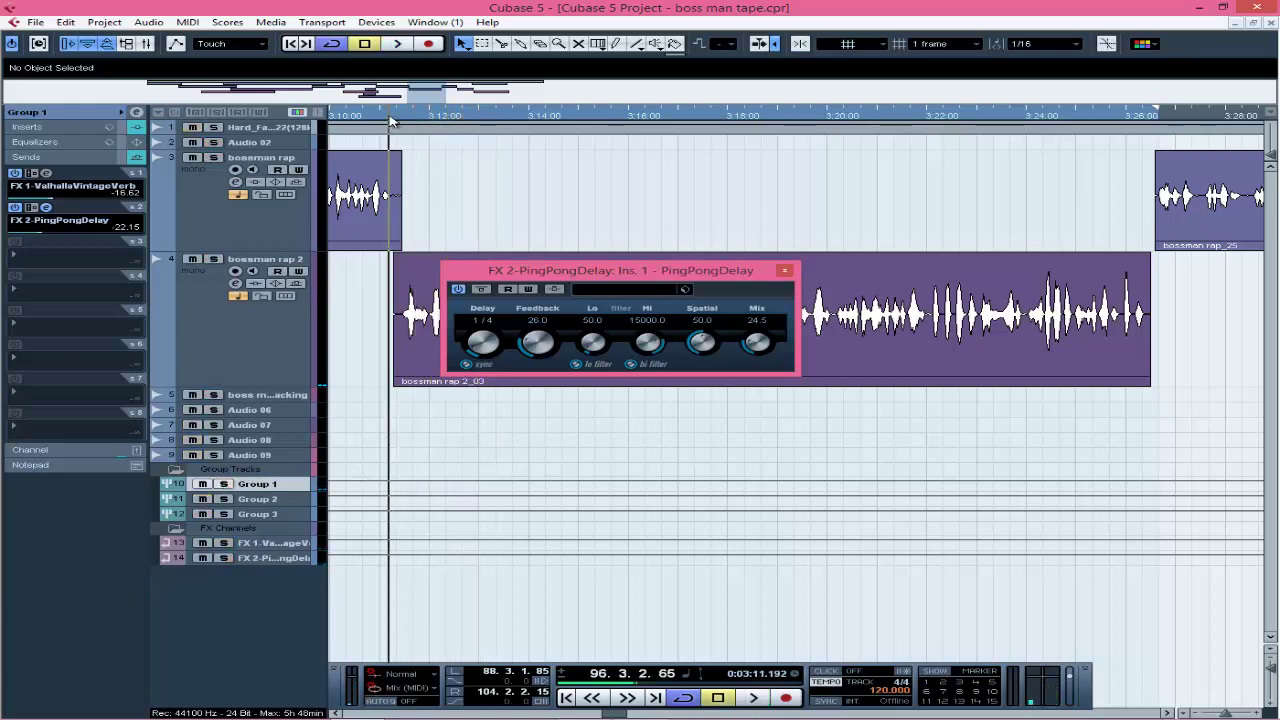
key(space)
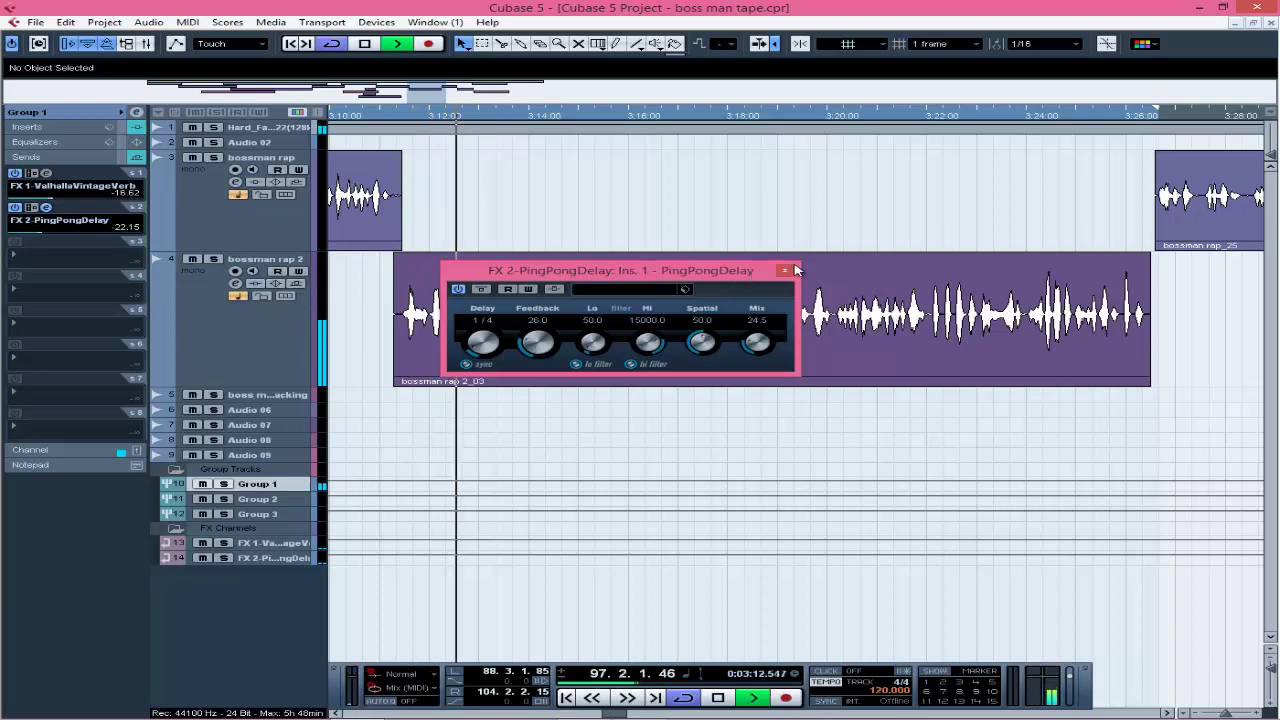
click(785, 270)
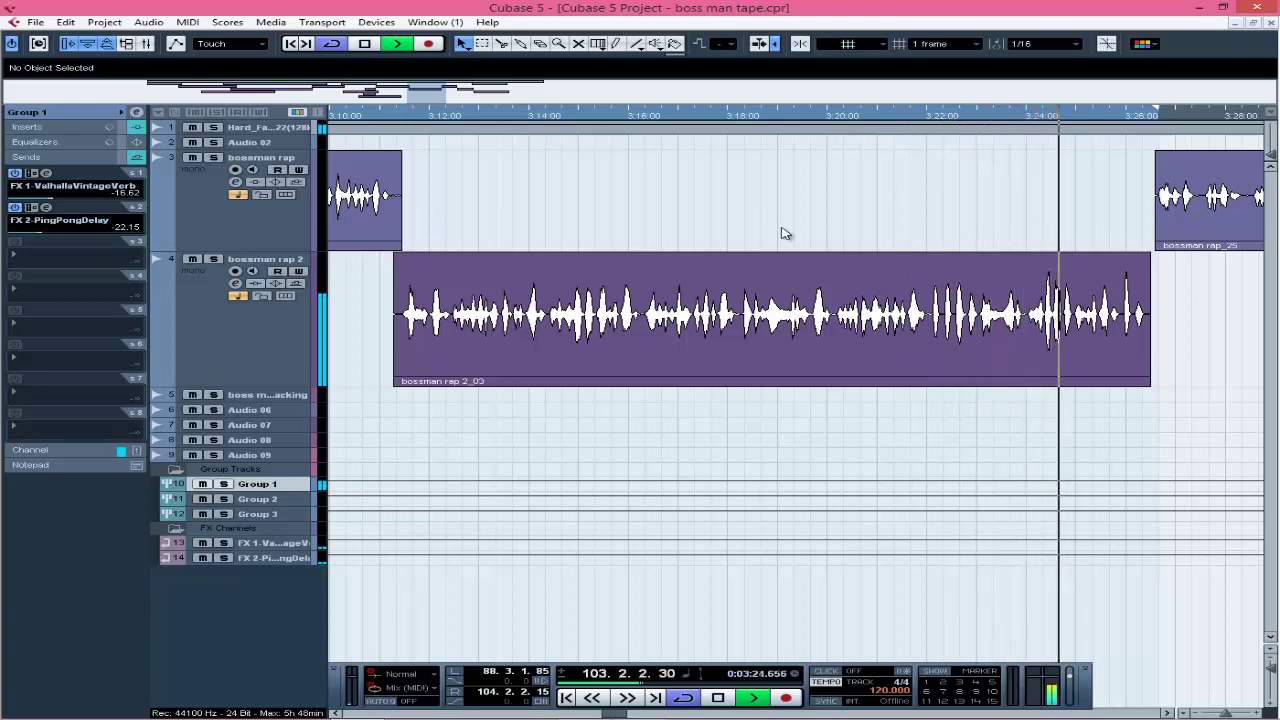
key(space)
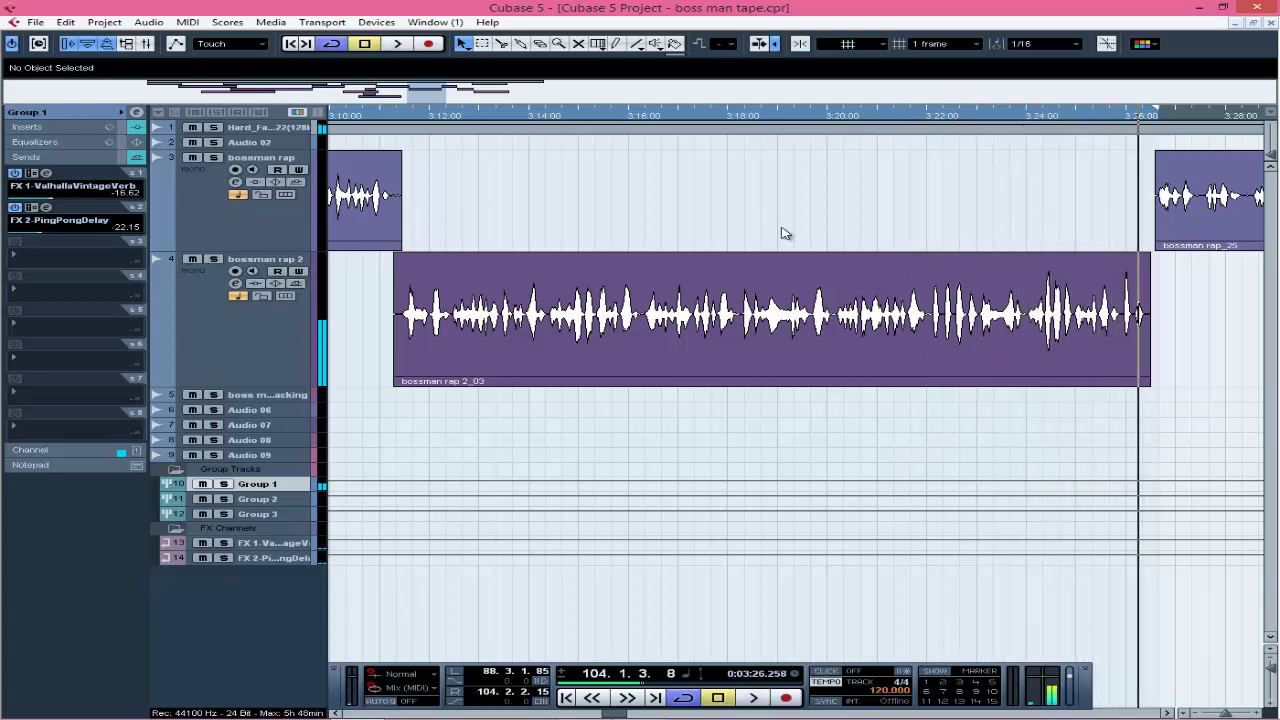